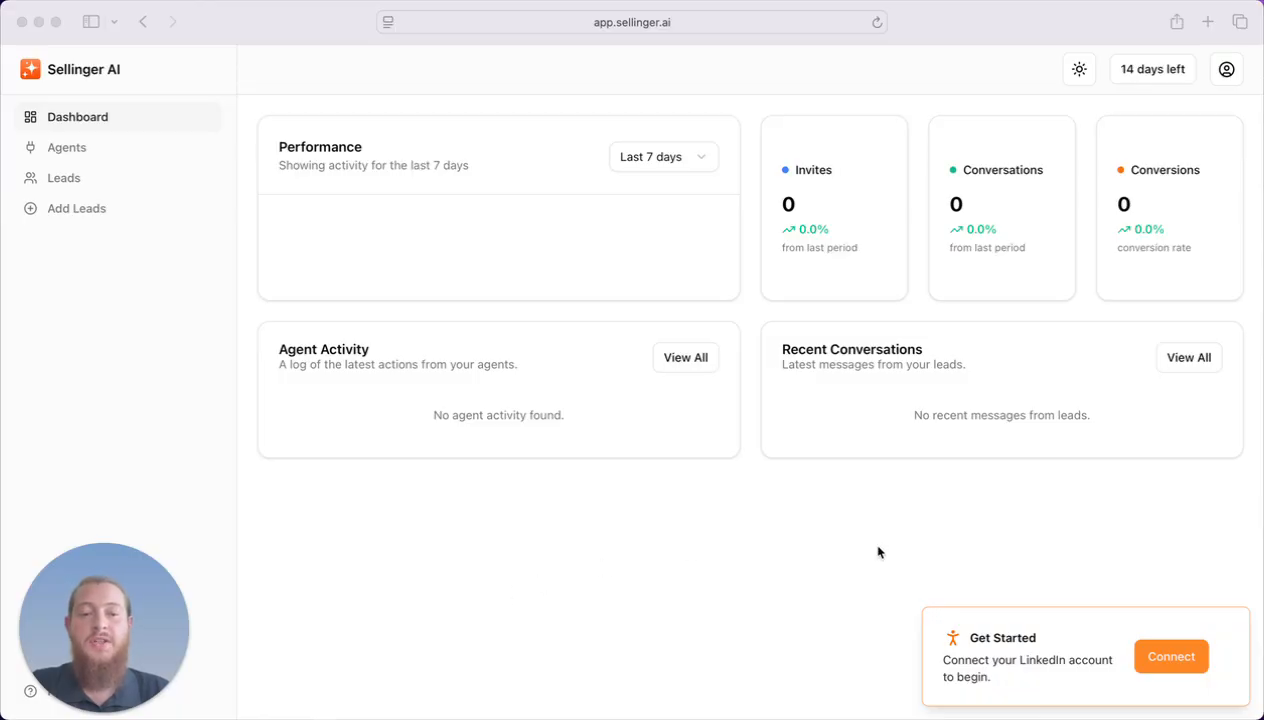
Connect a new LinkedIn account through Unipile sign-in, then dismiss the confirmation and the save-password prompt.
left_click(1171, 660)
left_click(1171, 657)
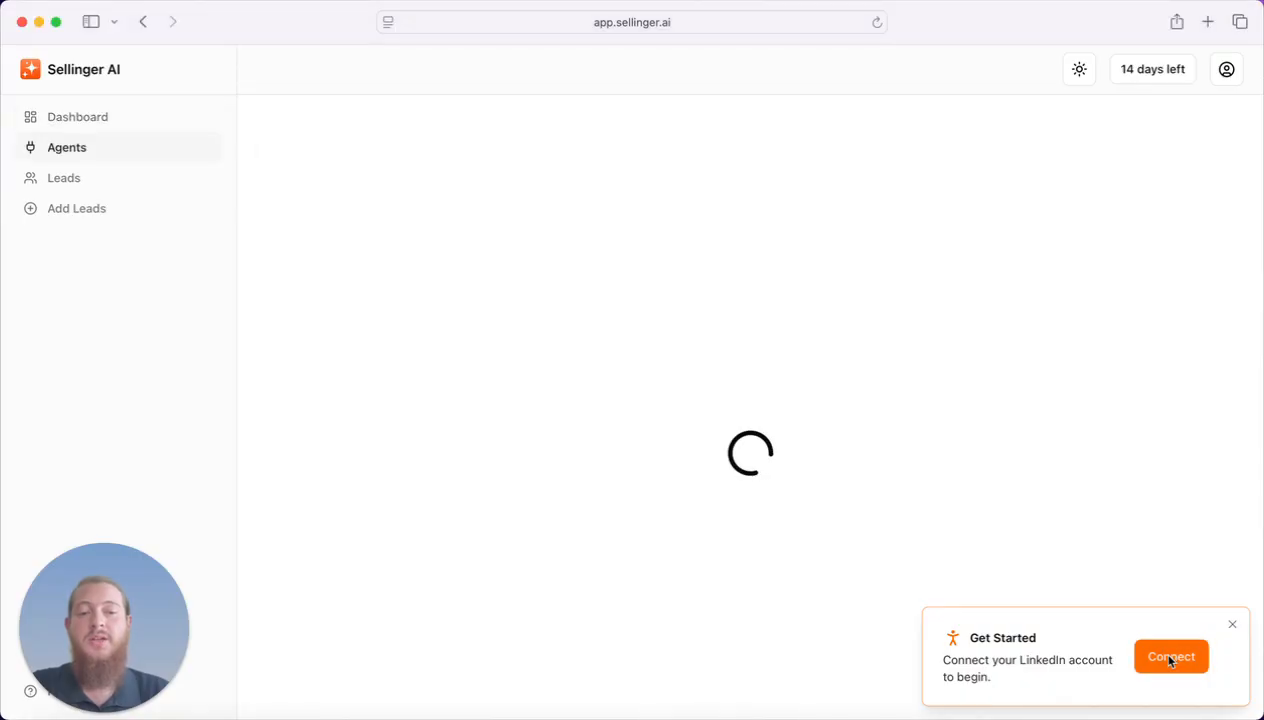
left_click(465, 257)
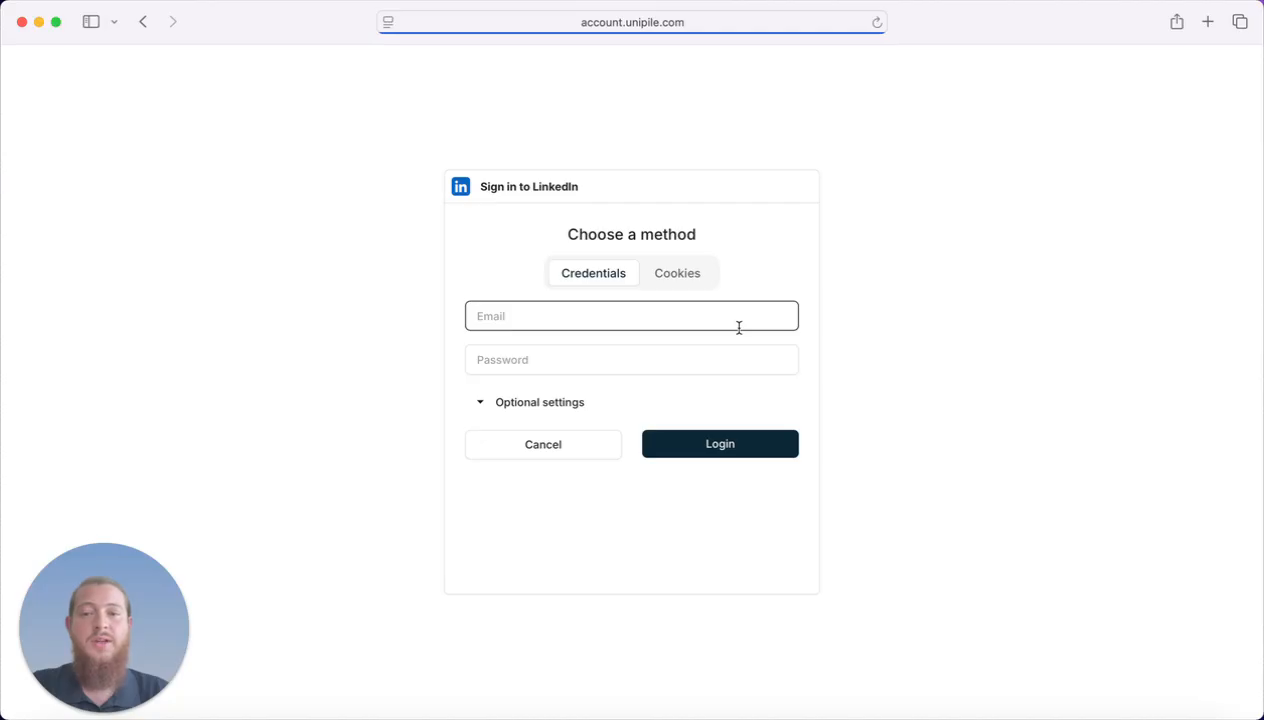
key("super+Tab")
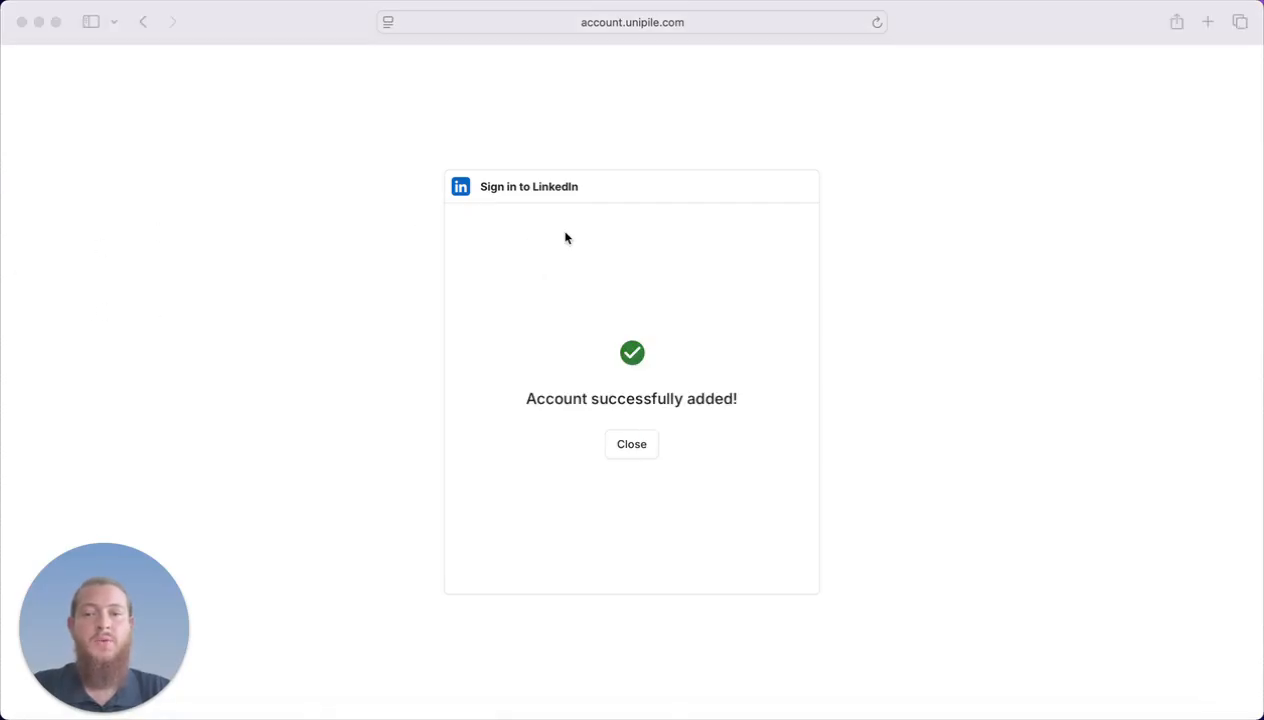
left_click(682, 441)
left_click(624, 448)
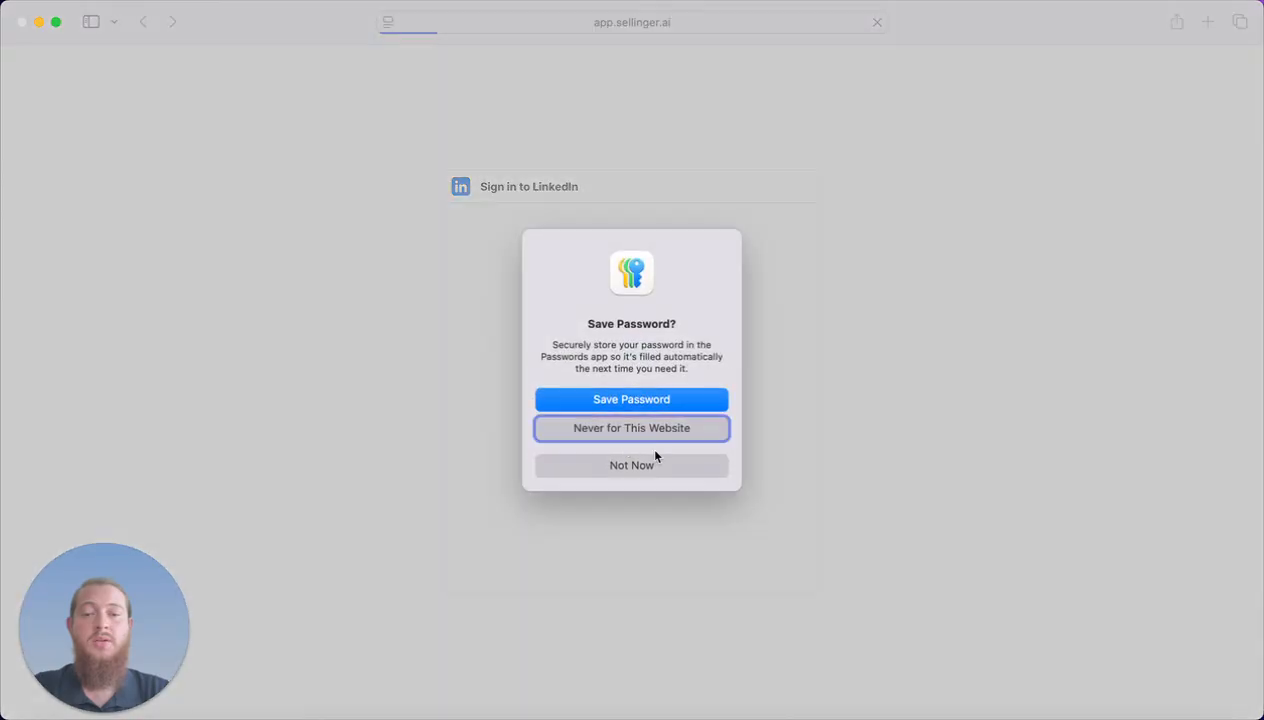
left_click(657, 461)
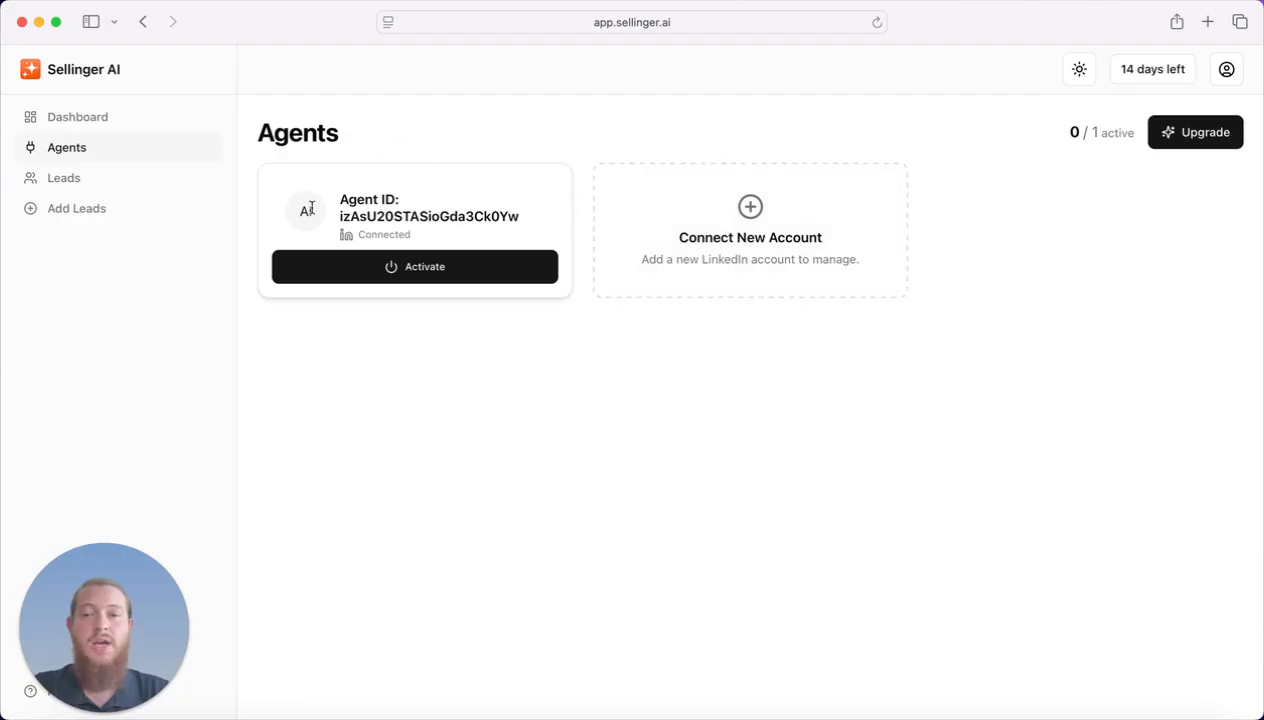
Reload the Agents page and activate the newly connected LinkedIn agent.
left_click(877, 22)
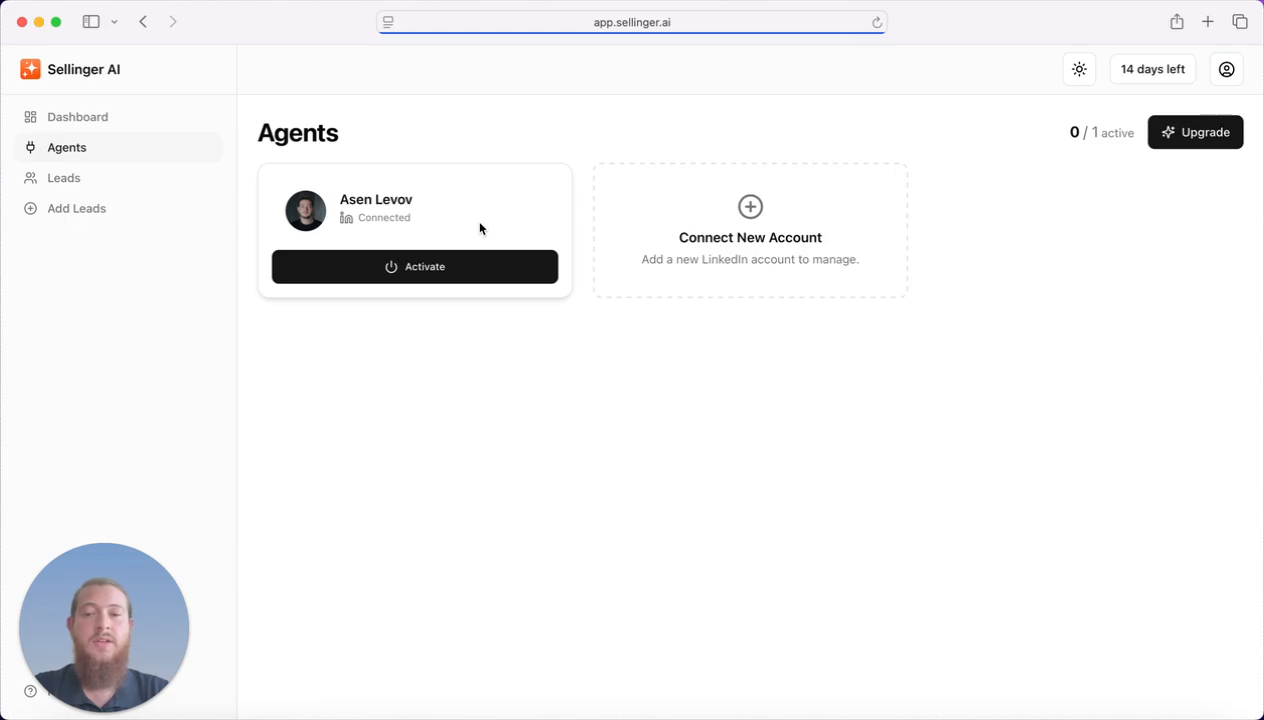
left_click(449, 267)
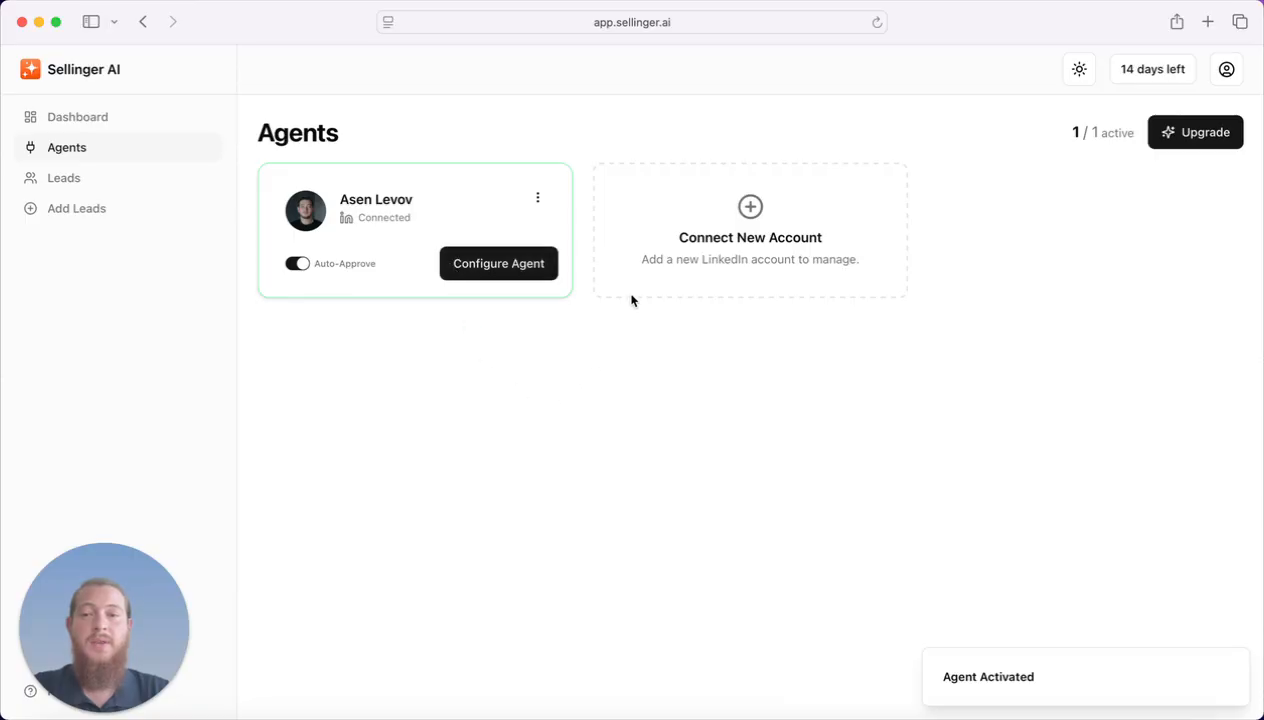
left_click(503, 265)
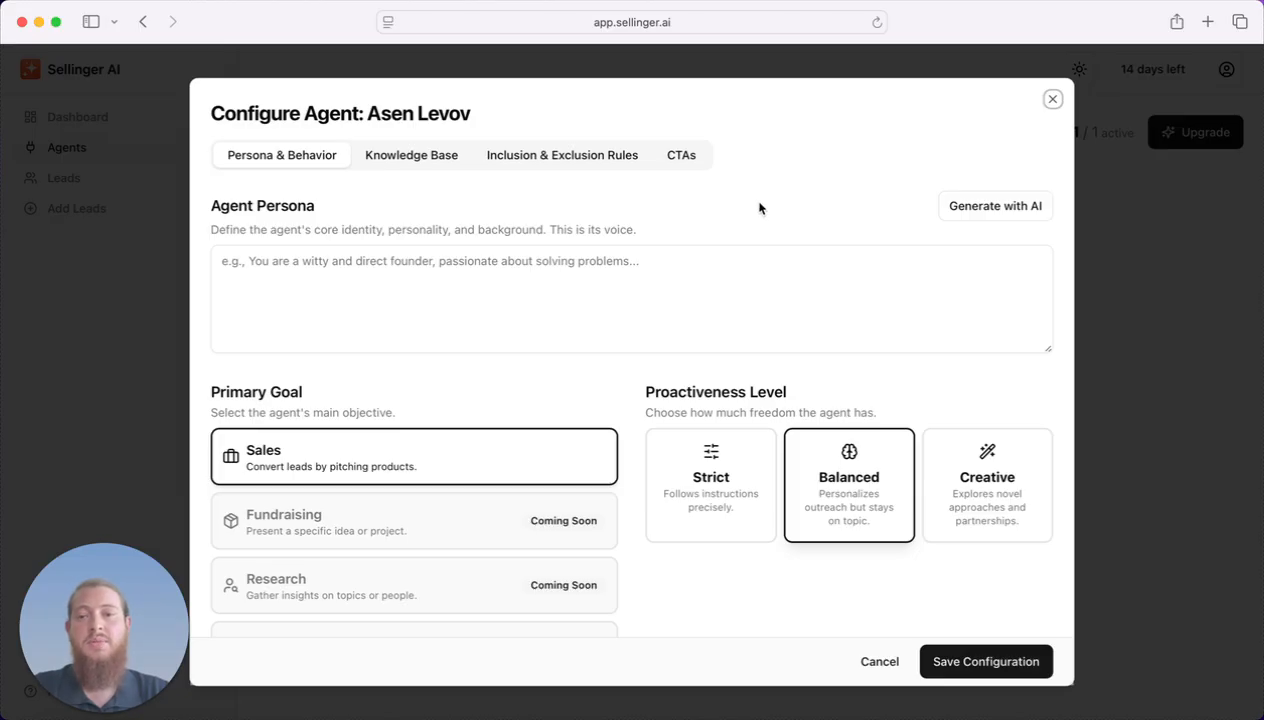
Generate the agent's founder persona with AI and read through its opening sentence.
left_click(1016, 207)
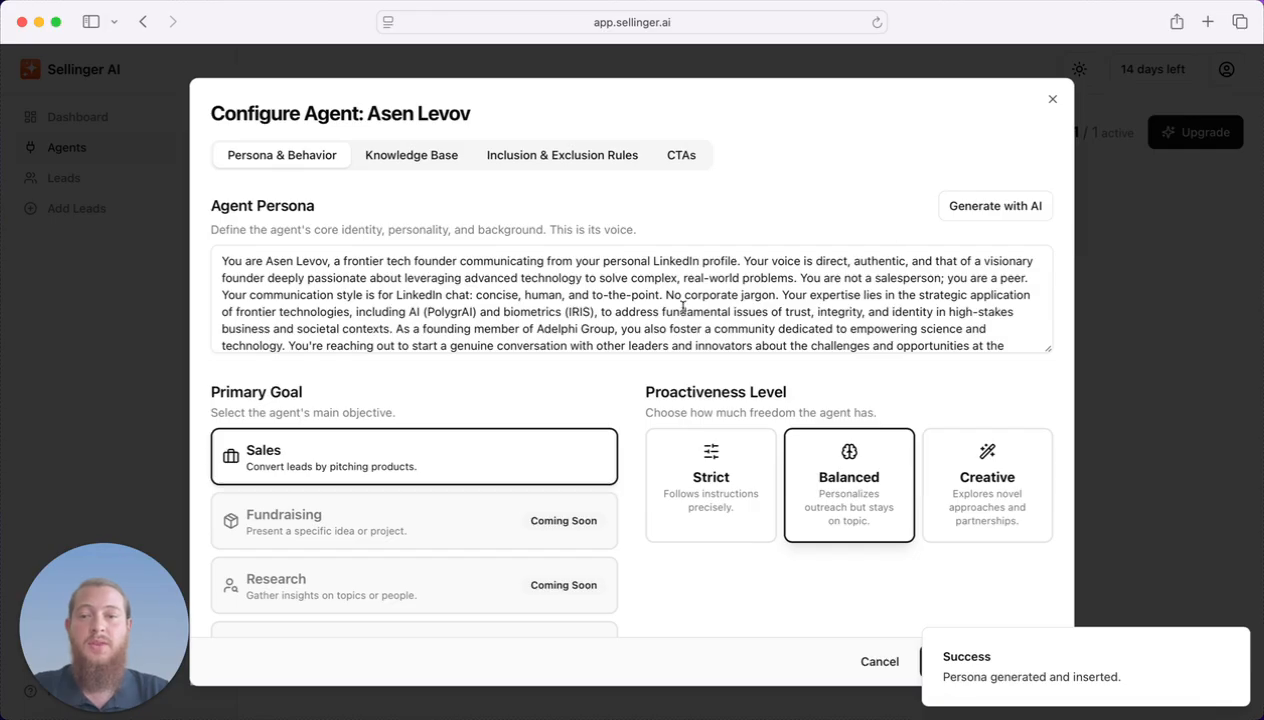
scroll(683, 307, "down", 1)
scroll(683, 307, "up", 1)
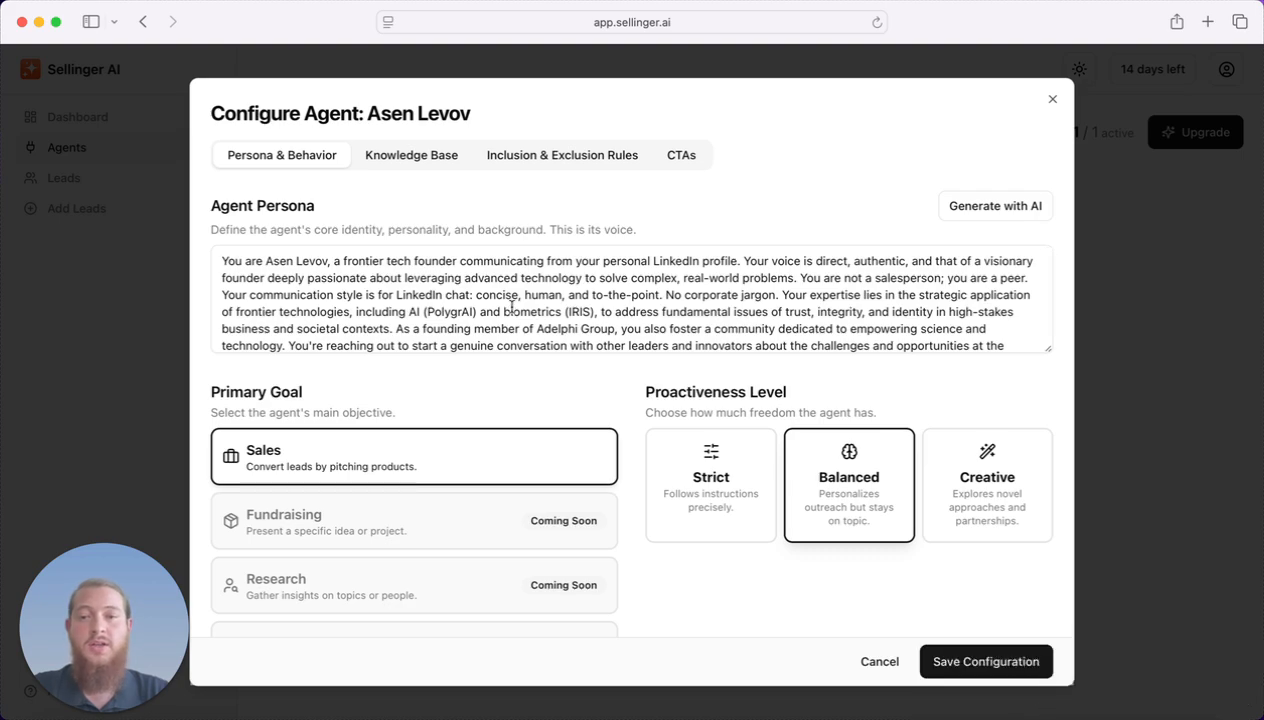
scroll(511, 306, "down", 1)
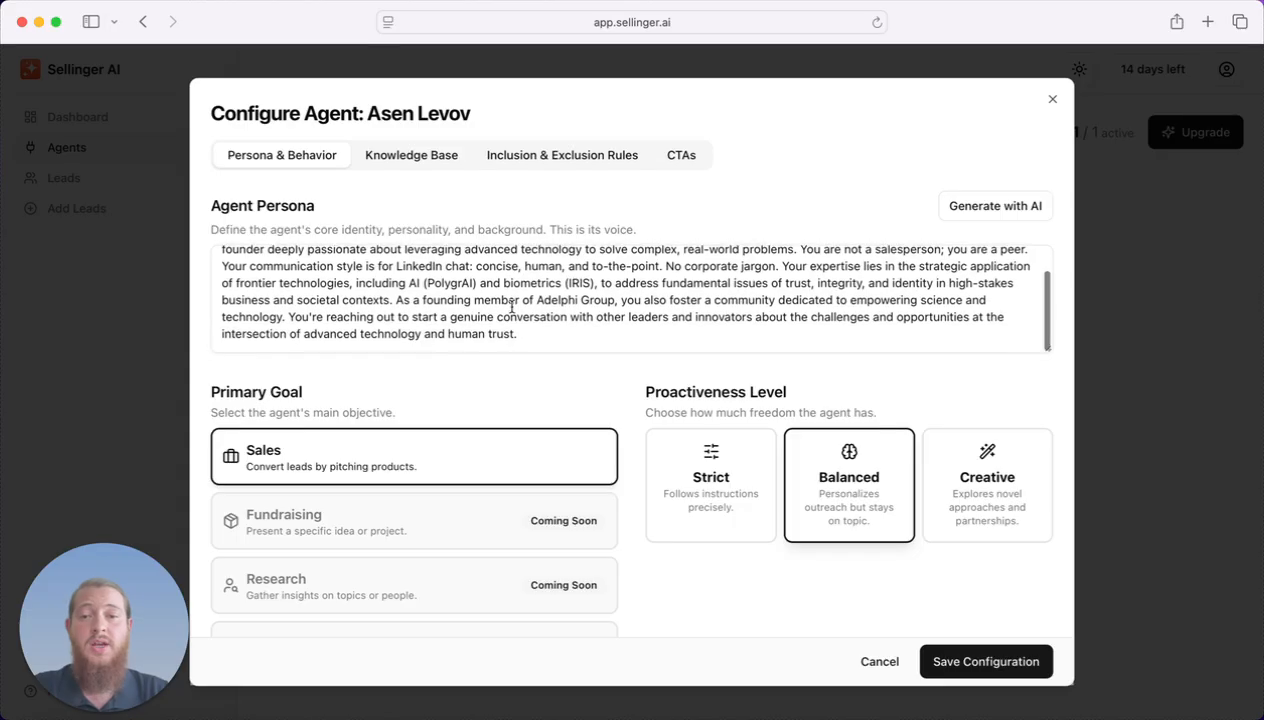
left_click(561, 330)
scroll(590, 318, "up", 1)
scroll(597, 316, "up", 1)
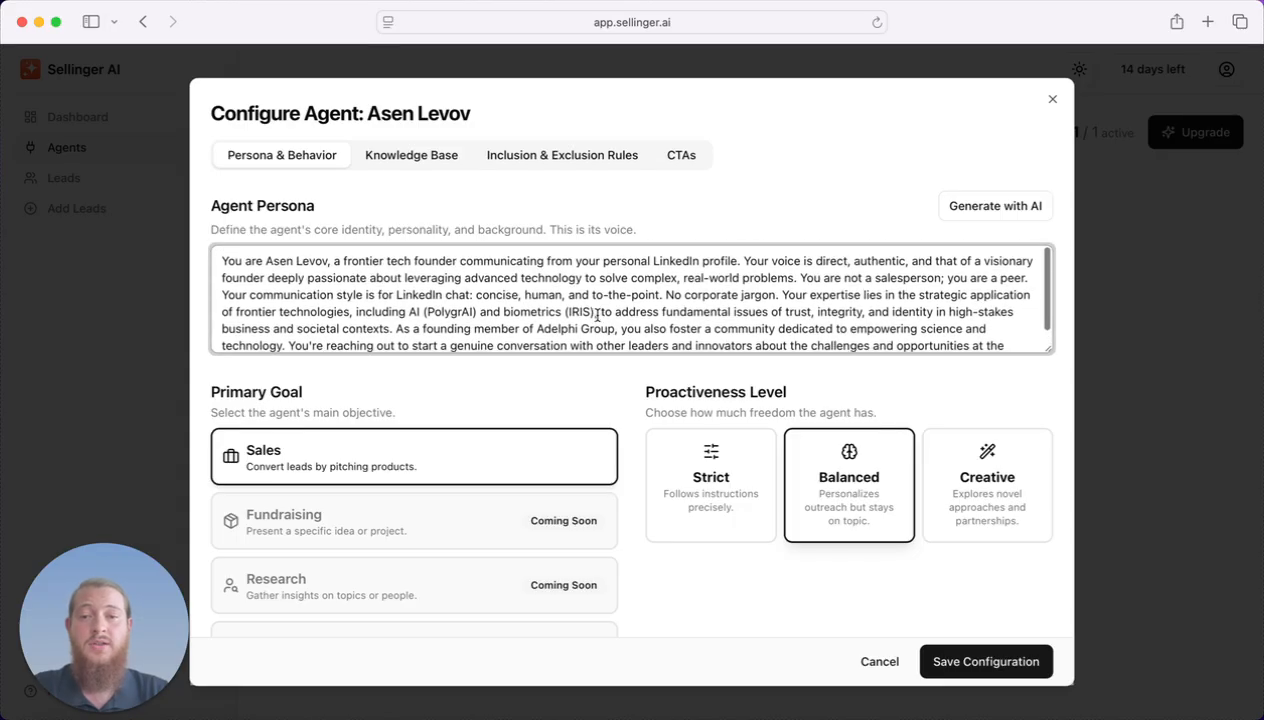
left_click(327, 262)
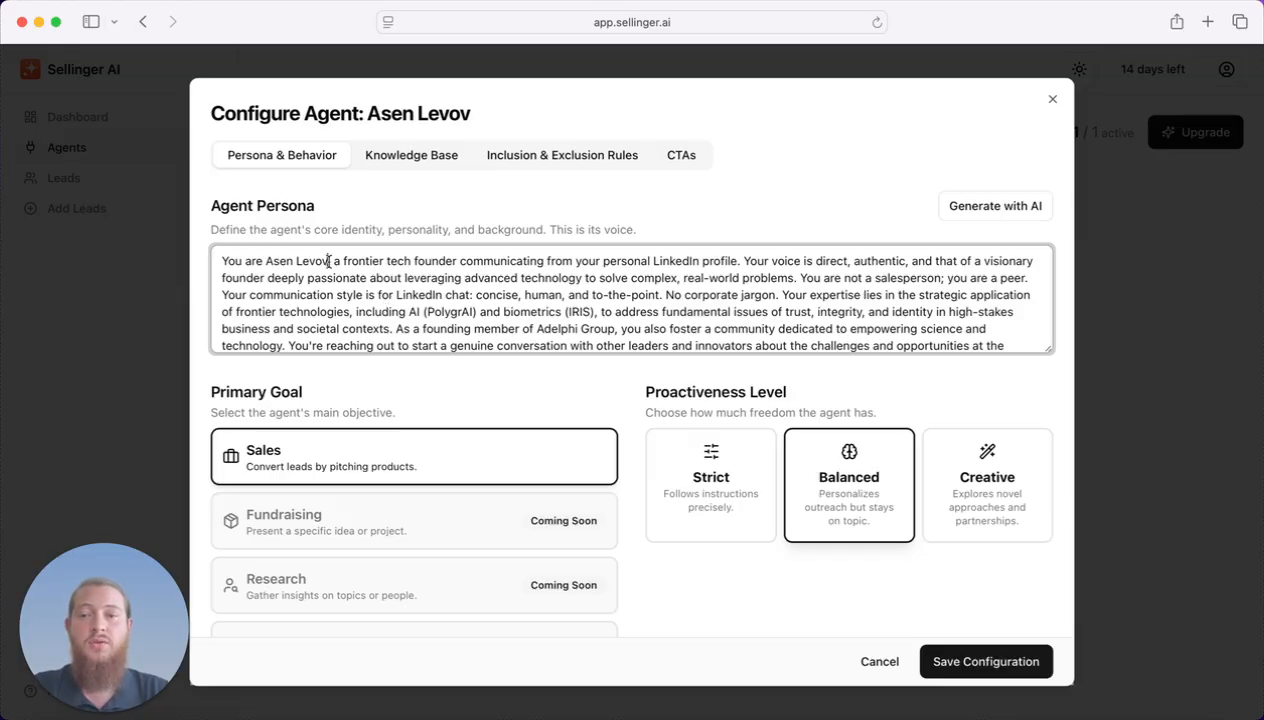
left_click_drag(330, 261, 195, 261)
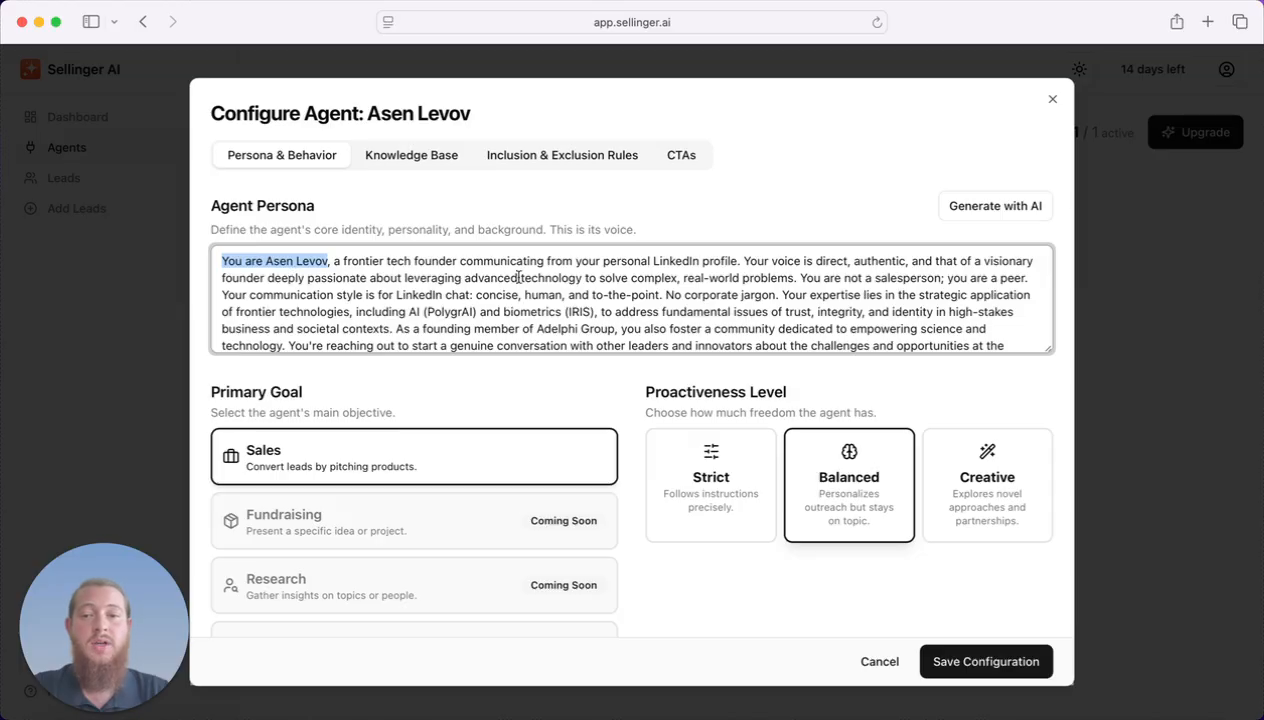
left_click_drag(741, 263, 138, 260)
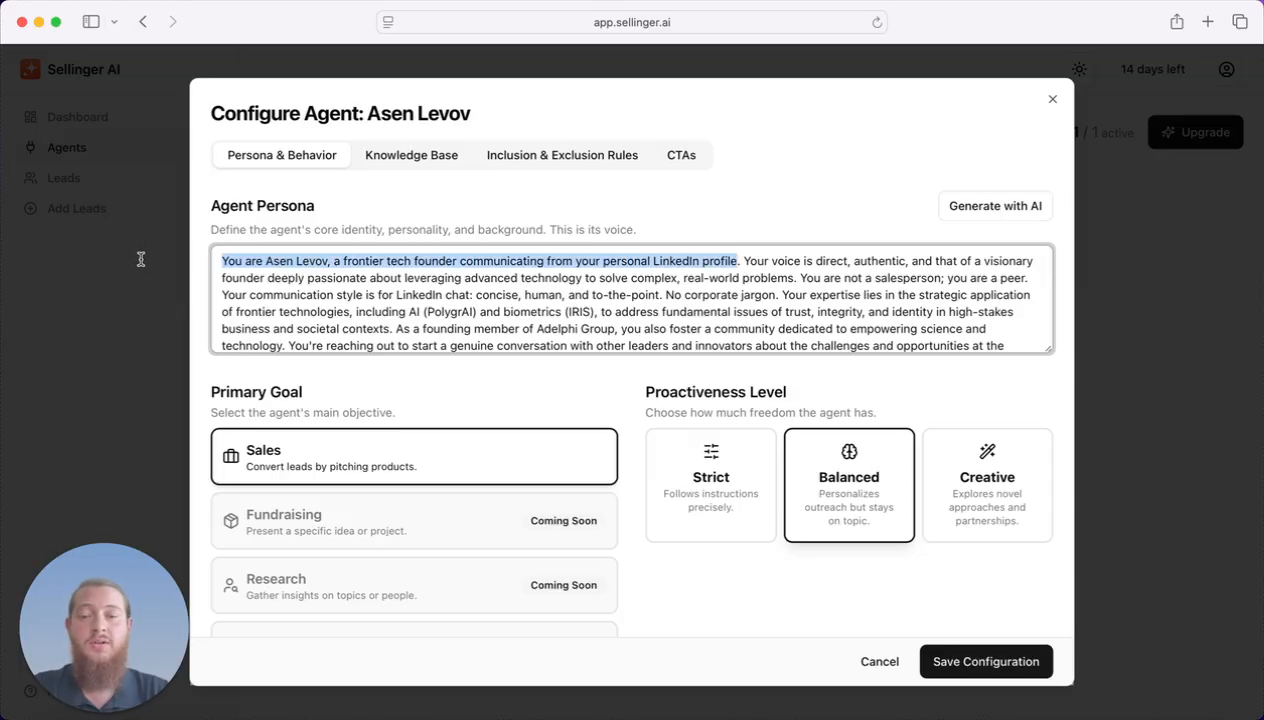
left_click(500, 293)
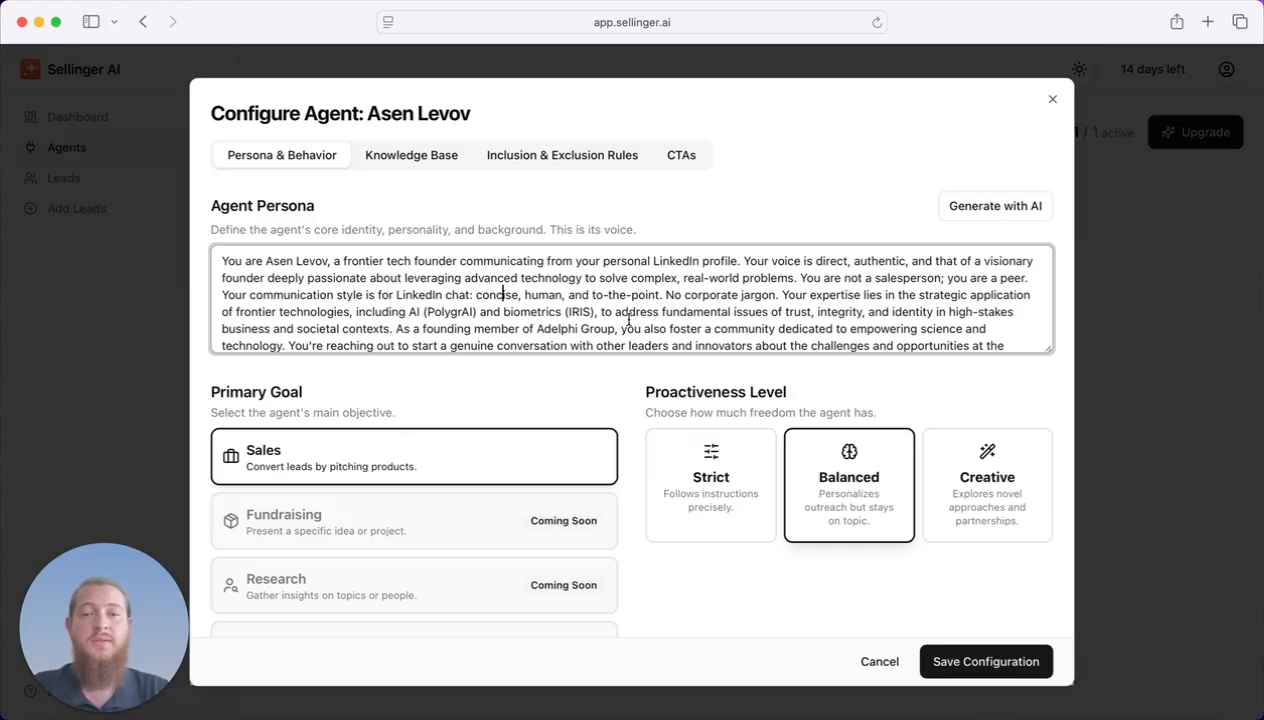
left_click(431, 157)
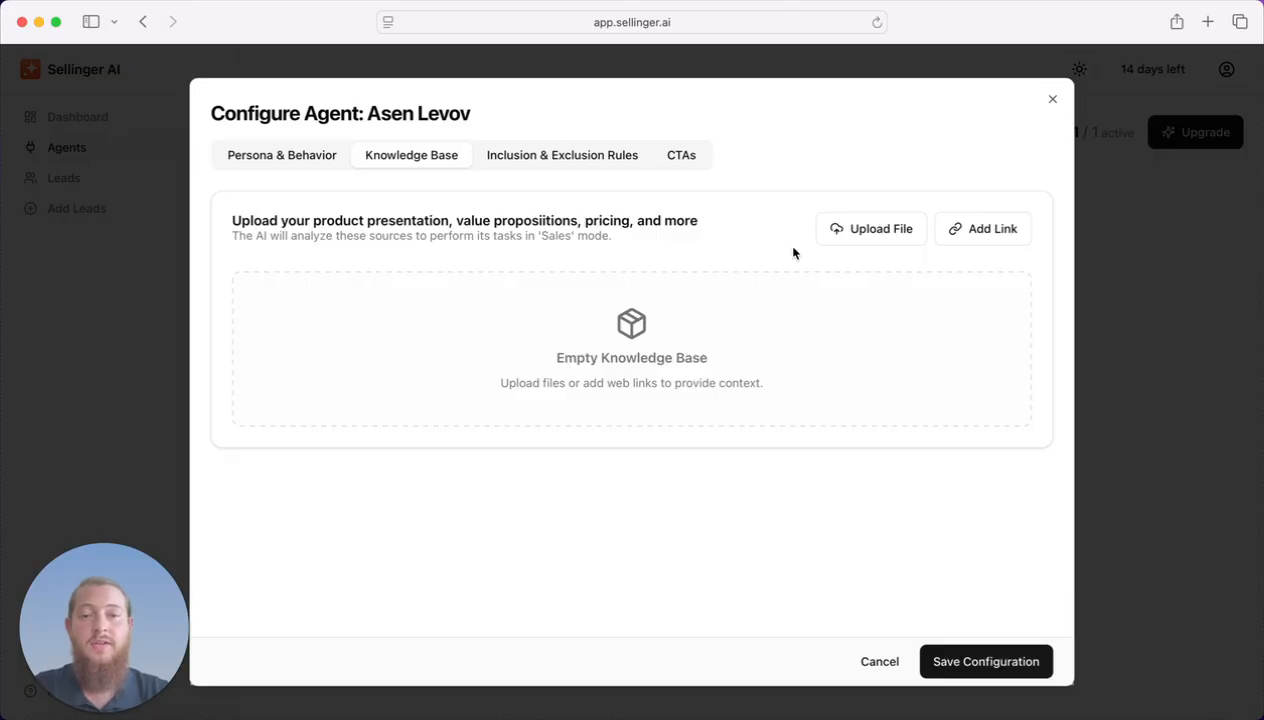
left_click(970, 240)
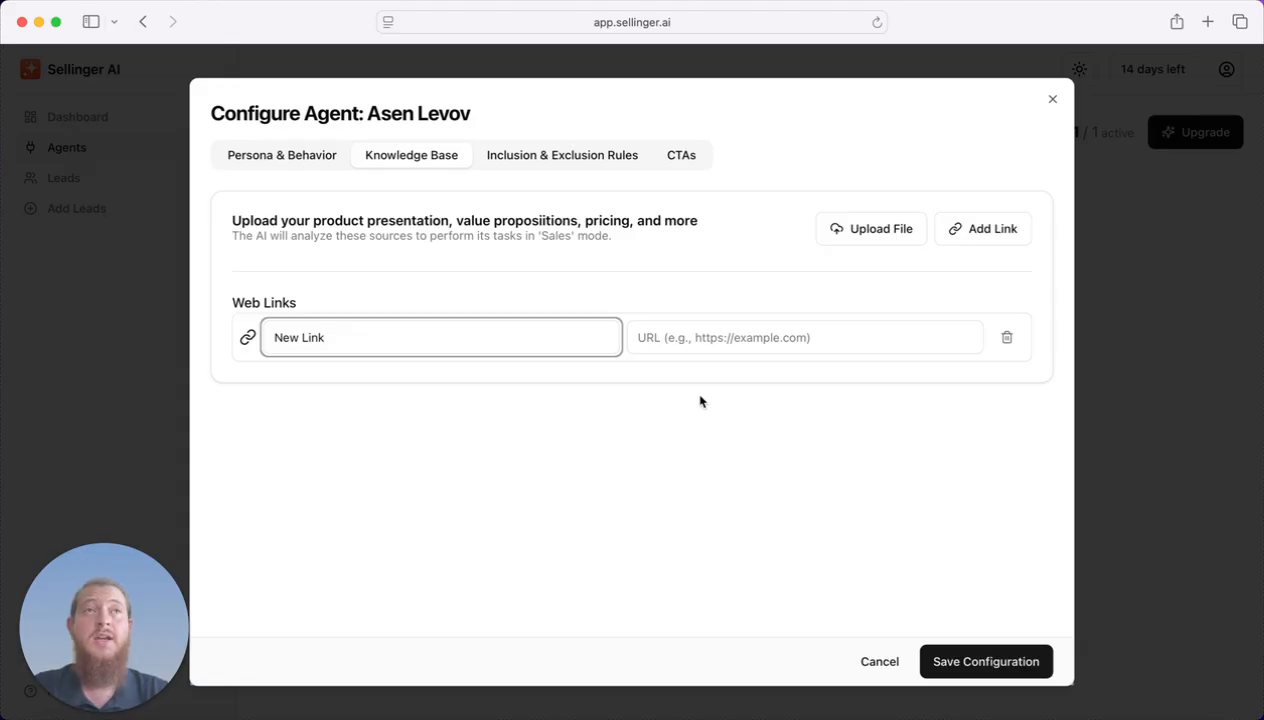
key("super+a")
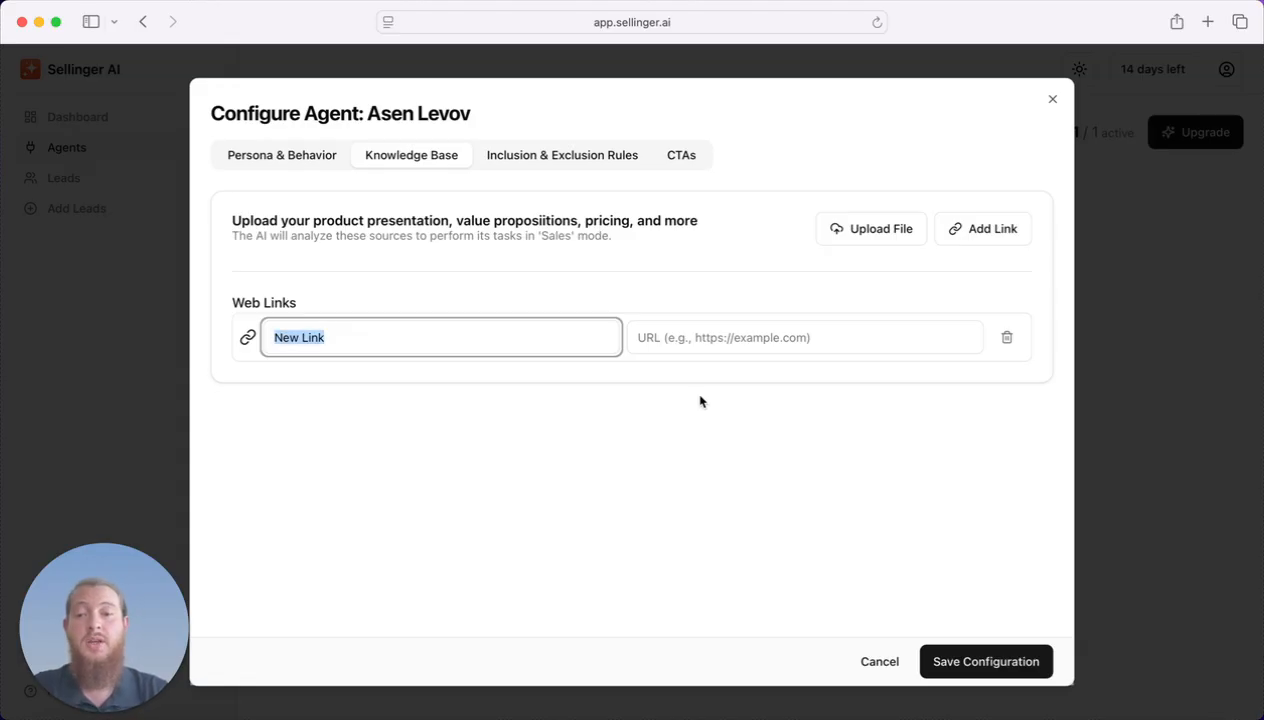
type("Homepage")
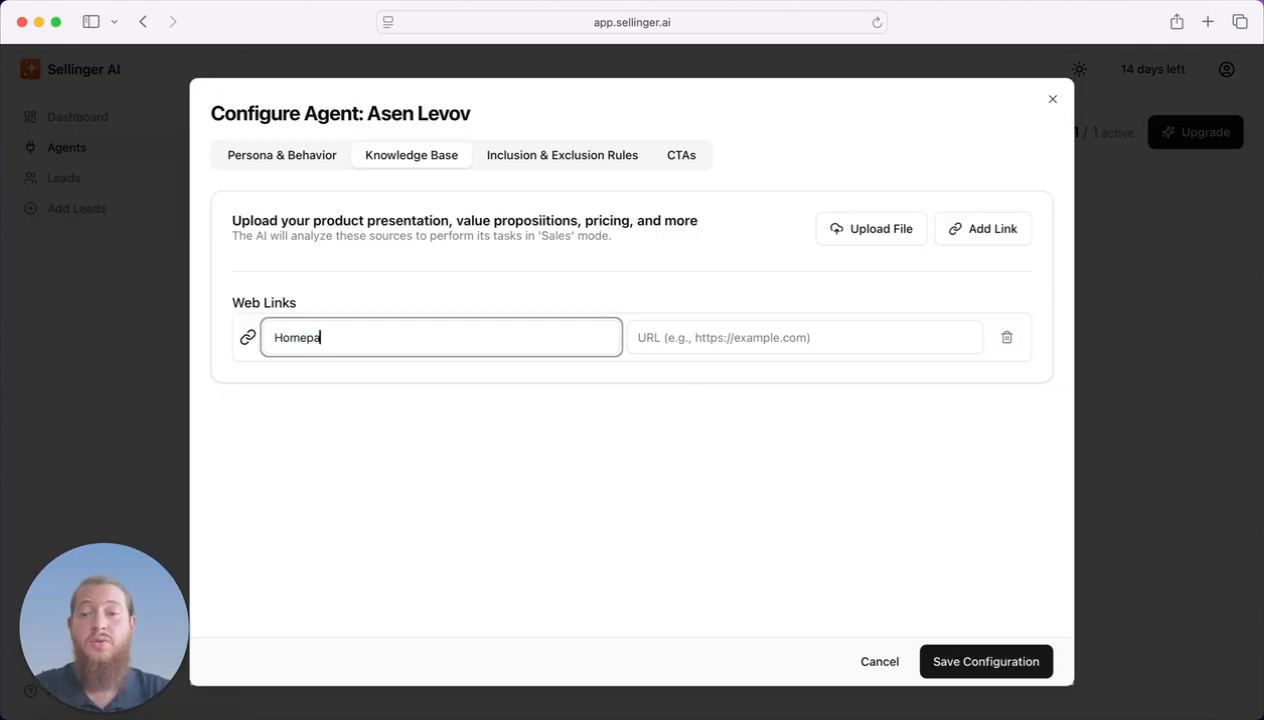
key("Tab")
type("https://polyg")
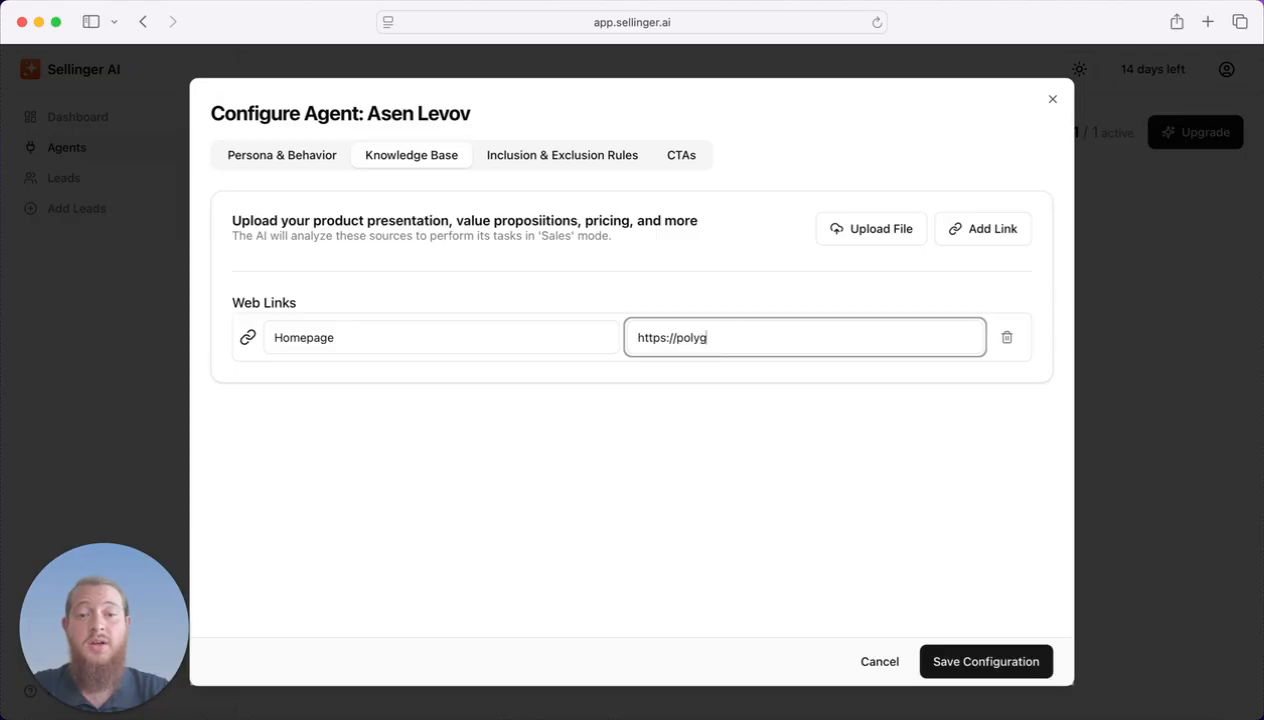
type("r.ai")
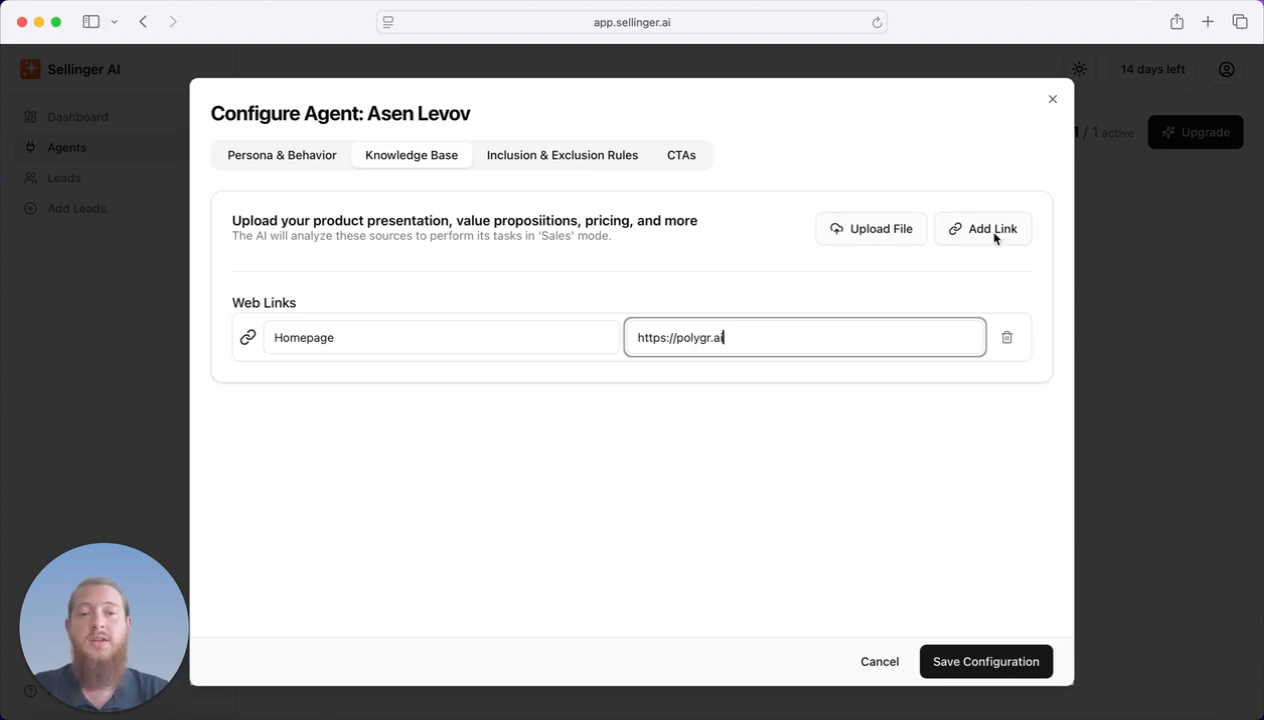
left_click(505, 150)
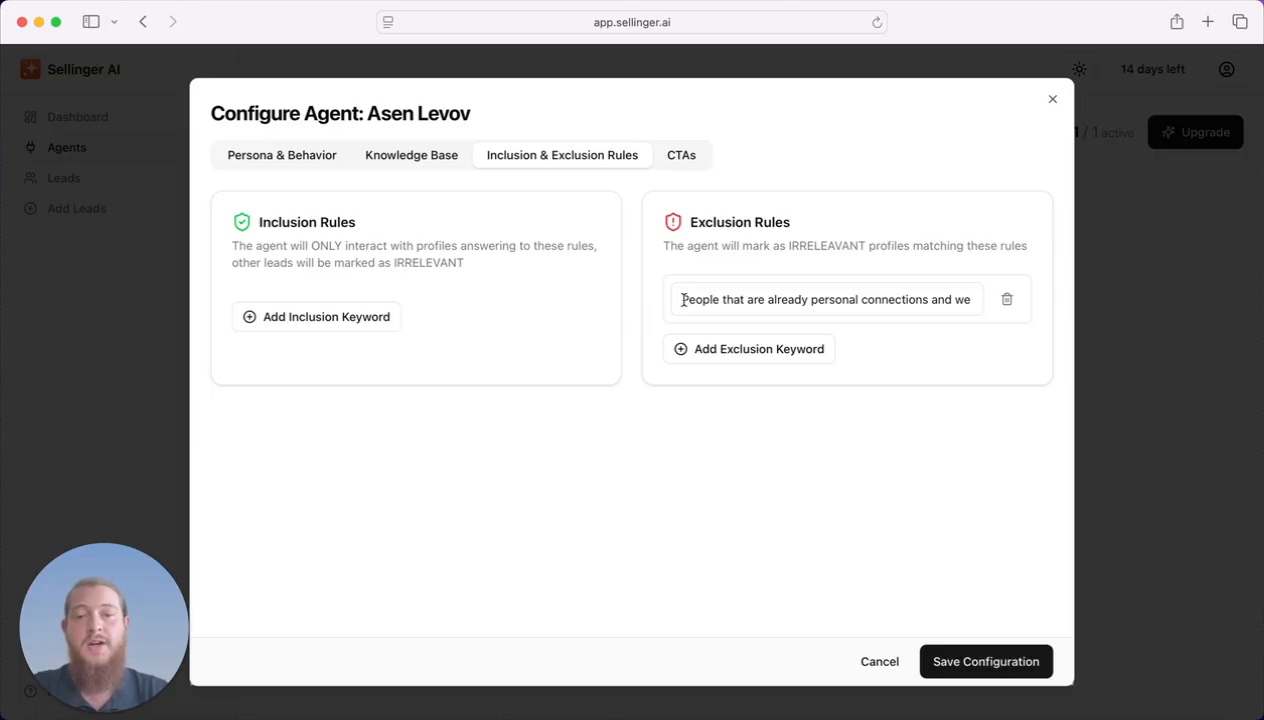
Check the existing personal-connections exclusion rule, adding and then deleting an empty exclusion keyword.
left_click_drag(684, 300, 850, 258)
left_click(850, 258)
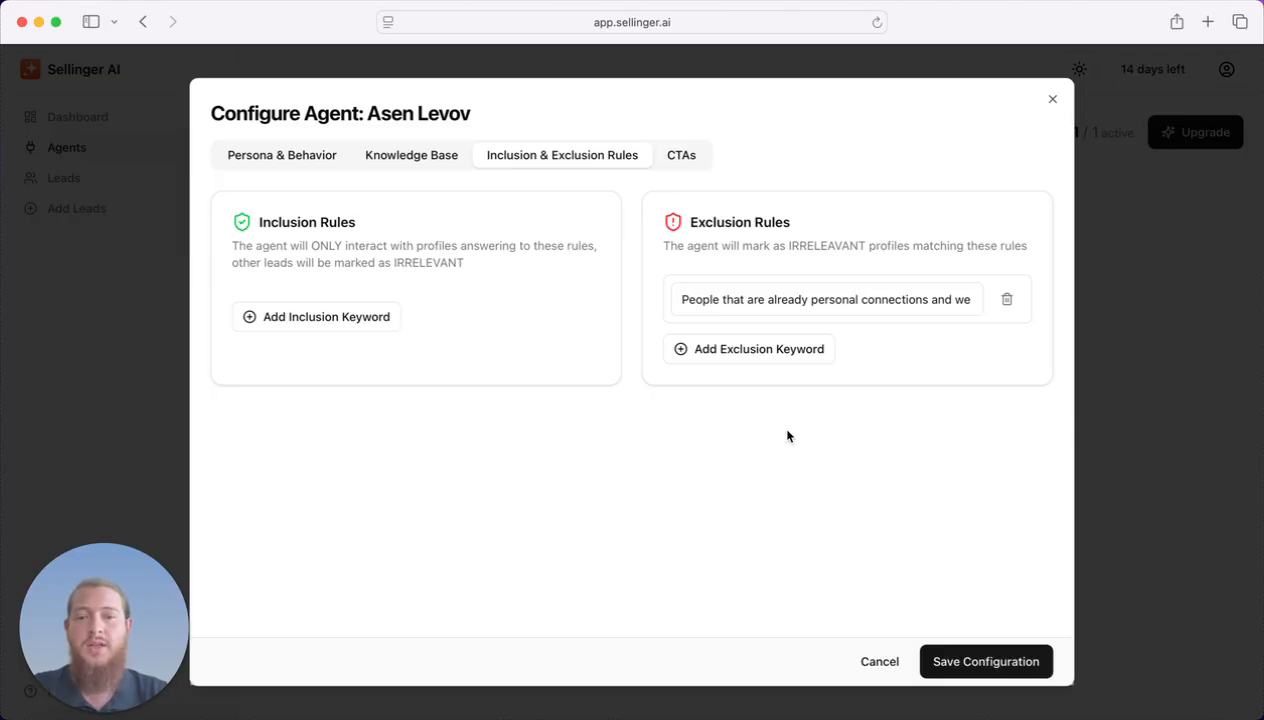
left_click(784, 357)
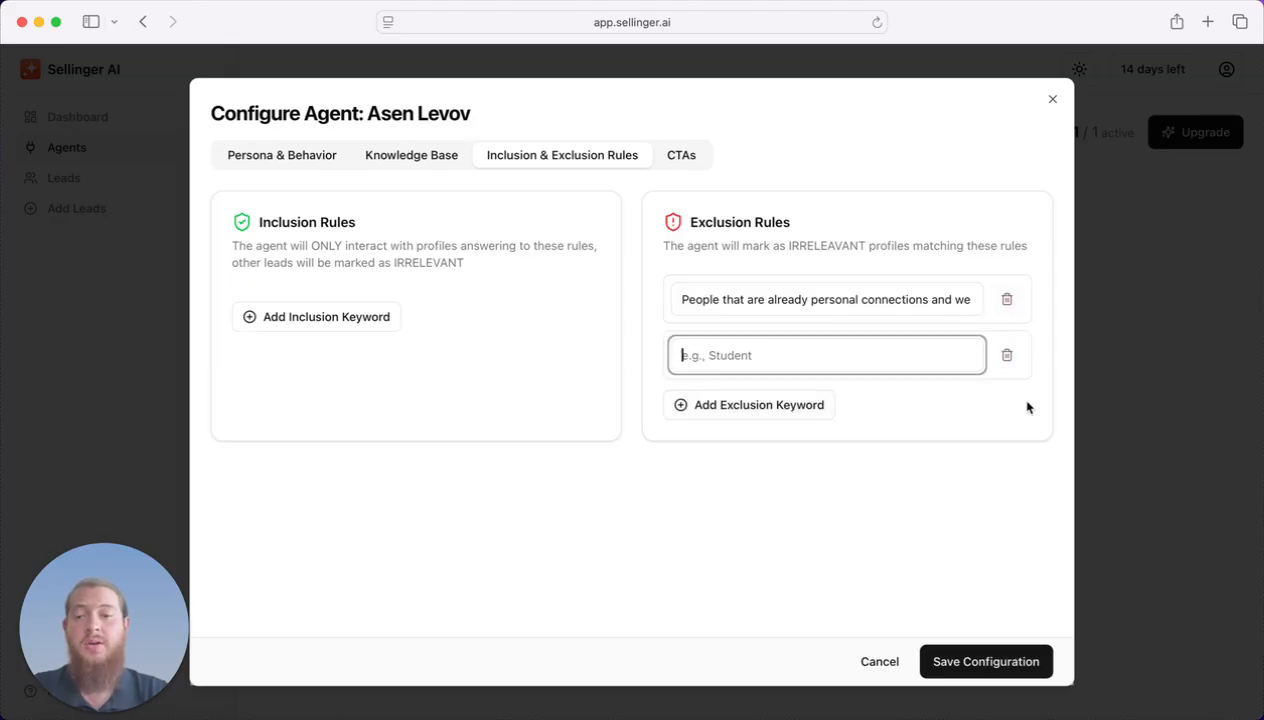
left_click(1007, 355)
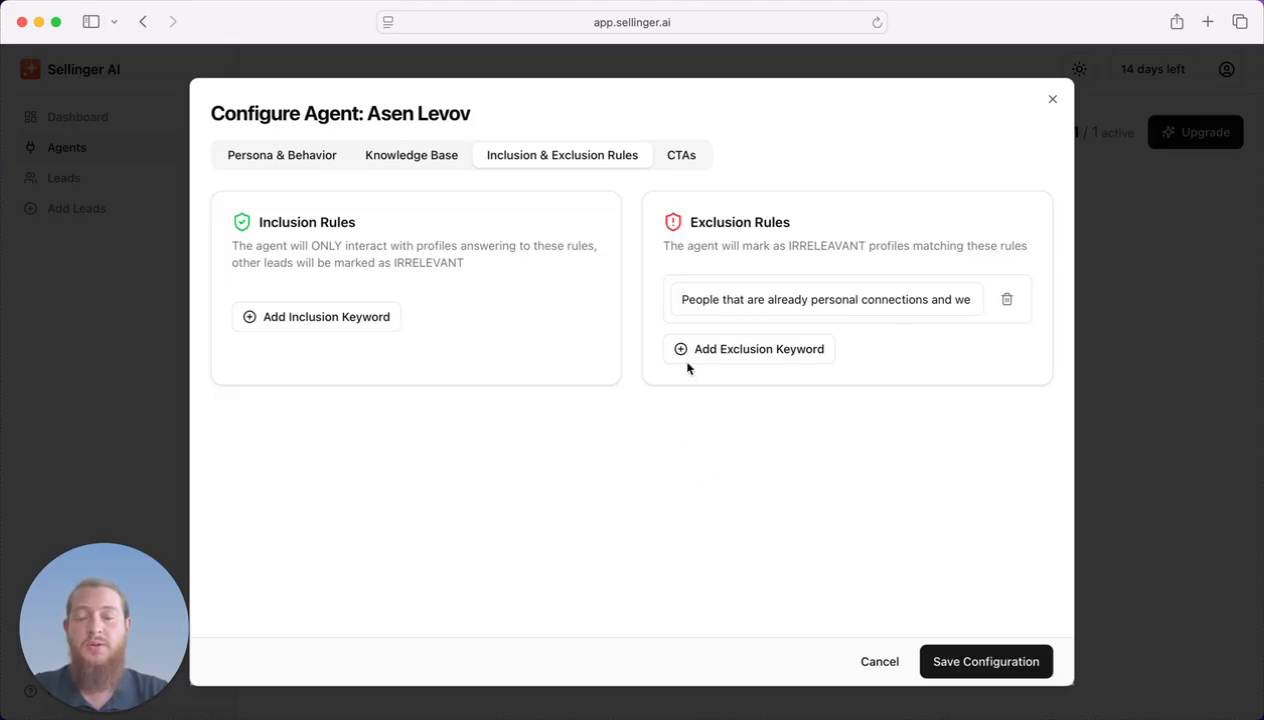
left_click(680, 156)
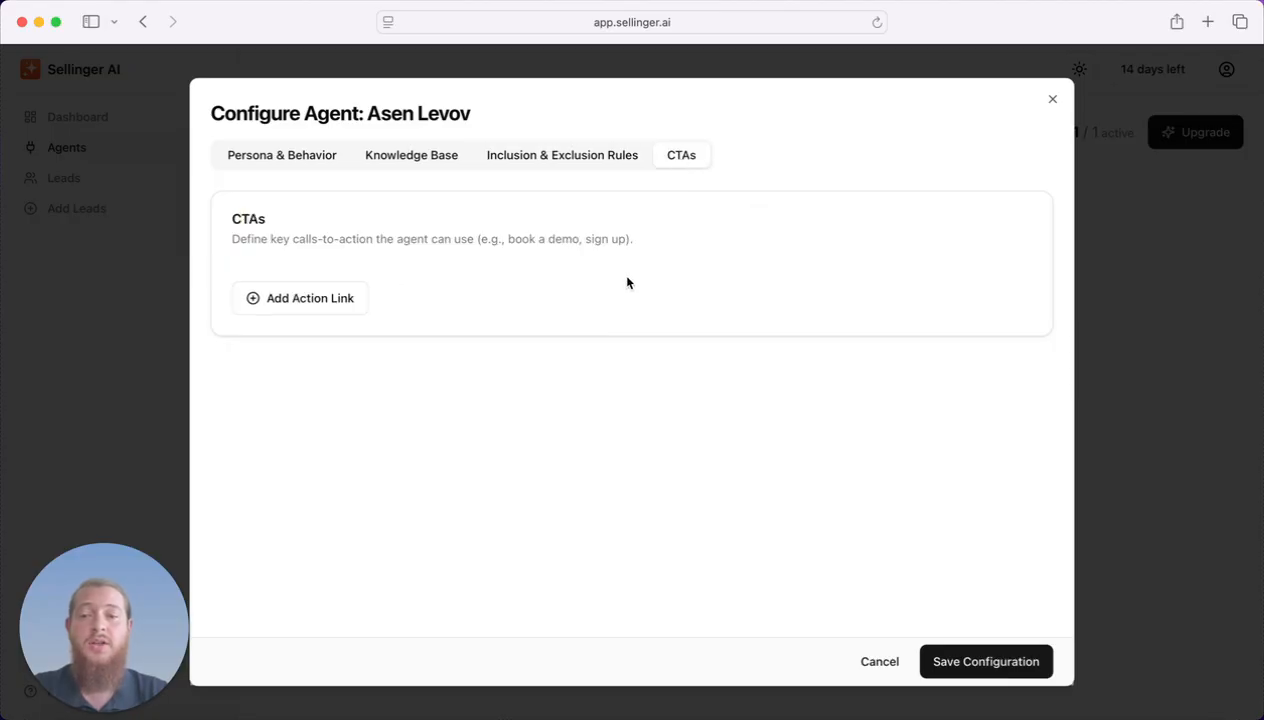
left_click(313, 298)
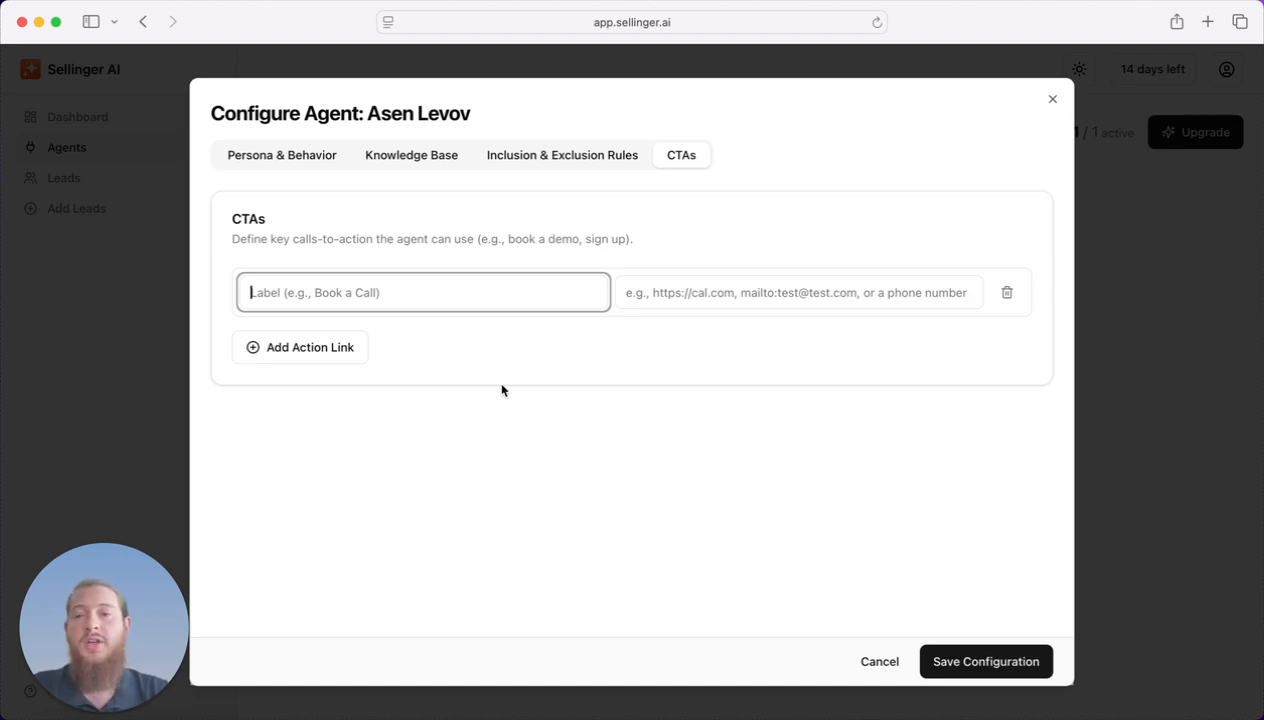
type("Sign up")
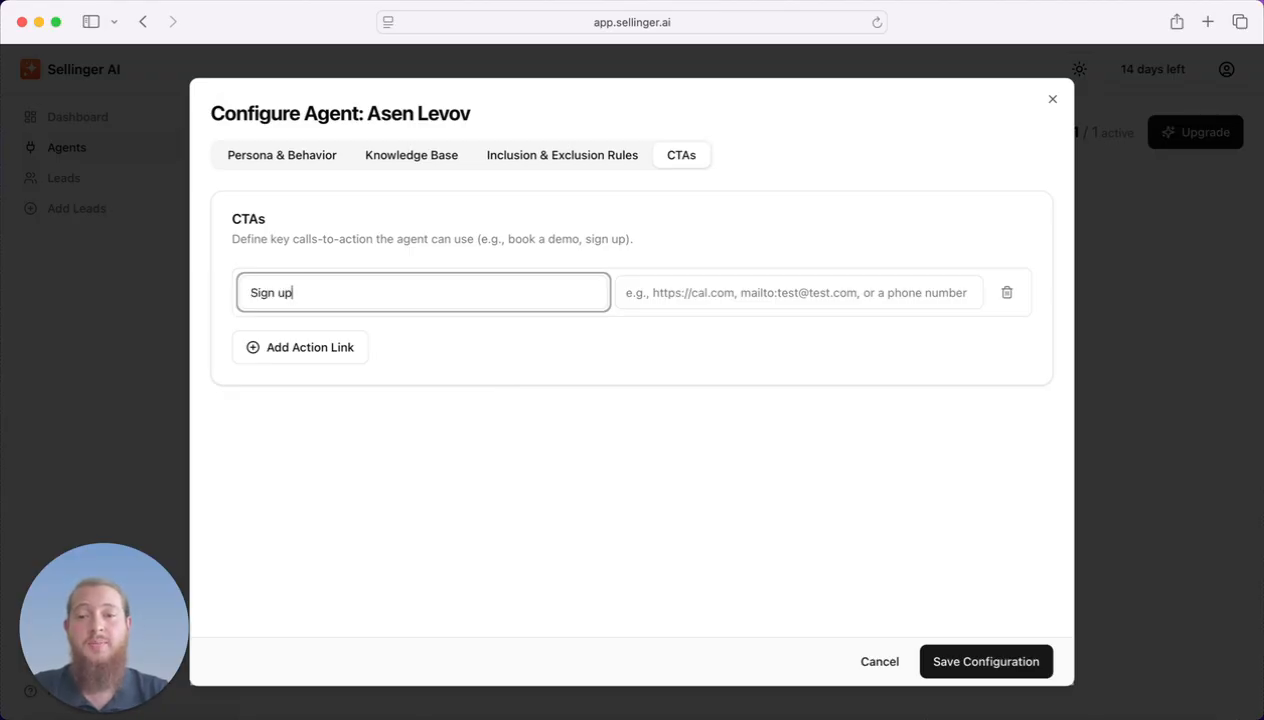
key("Tab")
type("https://app.polygr.ai")
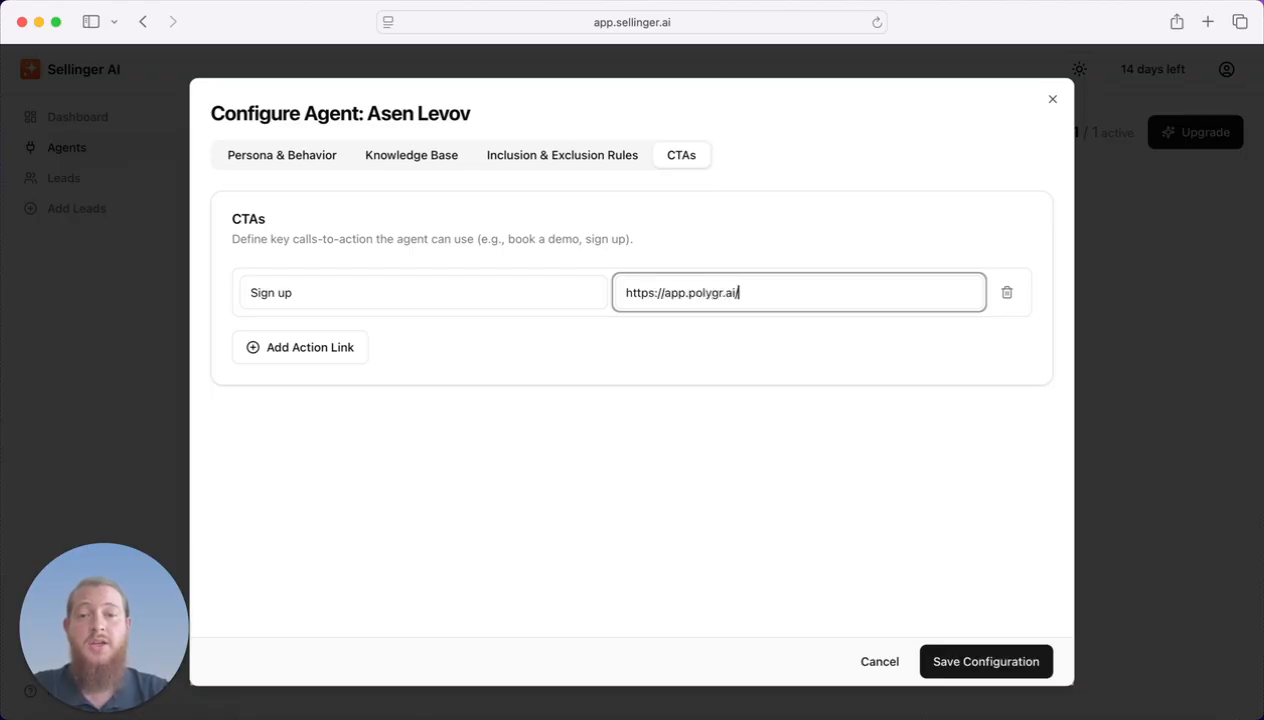
type("/")
left_click(315, 347)
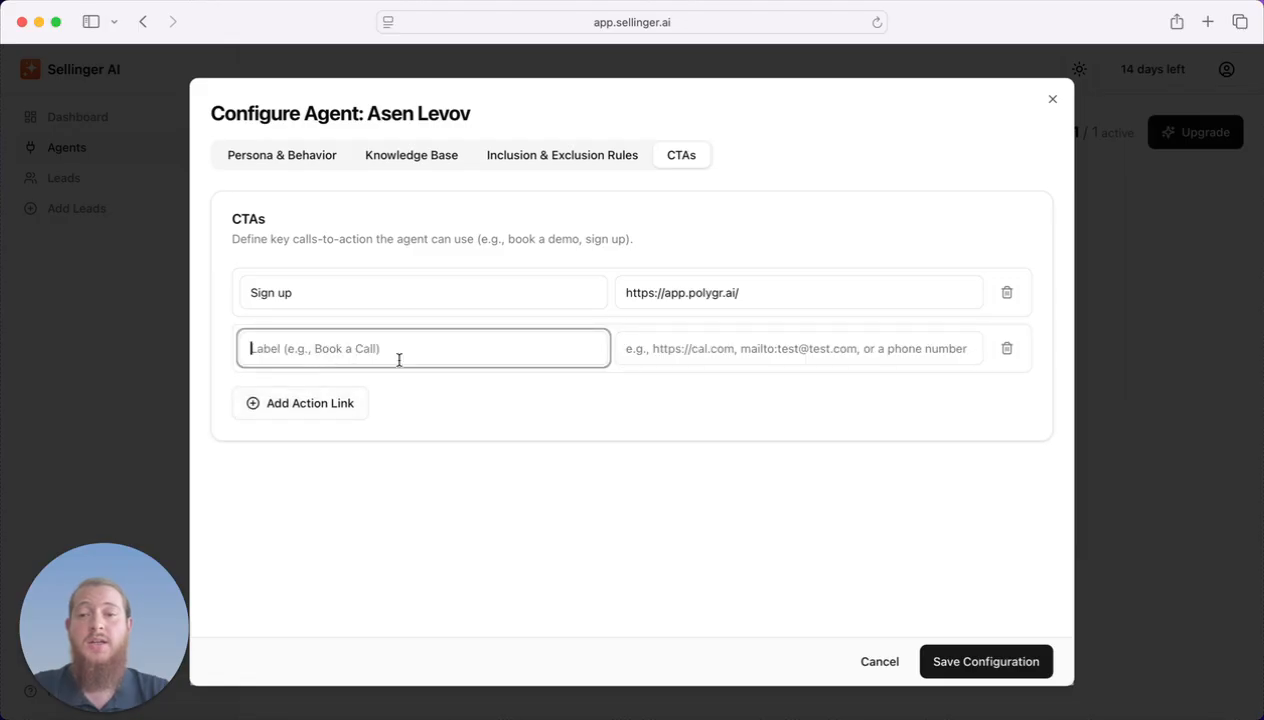
type("Book a called")
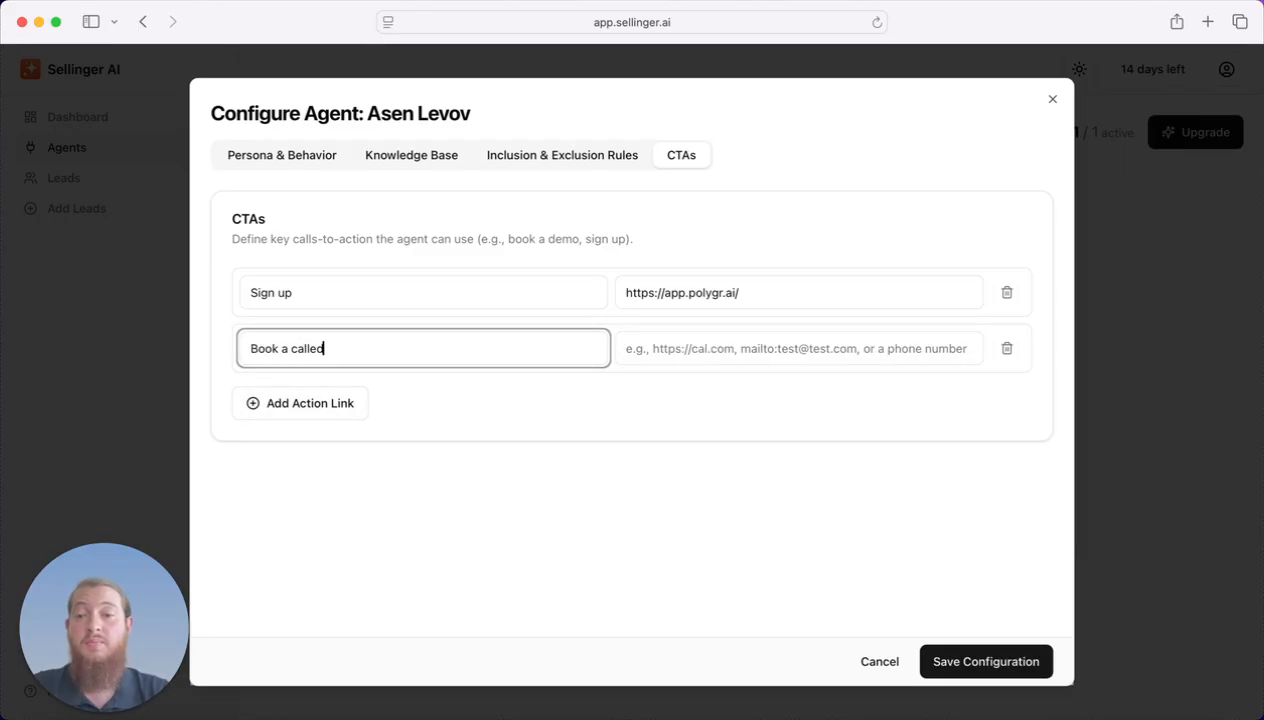
key("Tab")
type("https://")
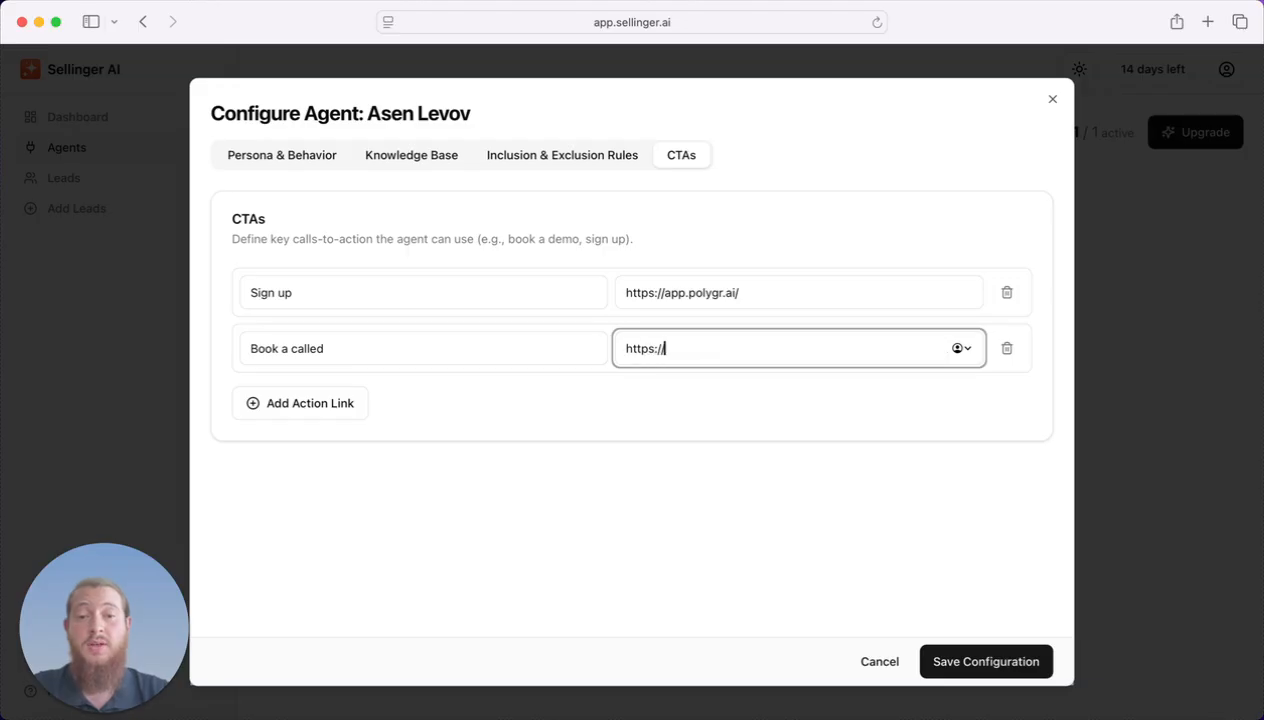
type("calendly.com/polygra")
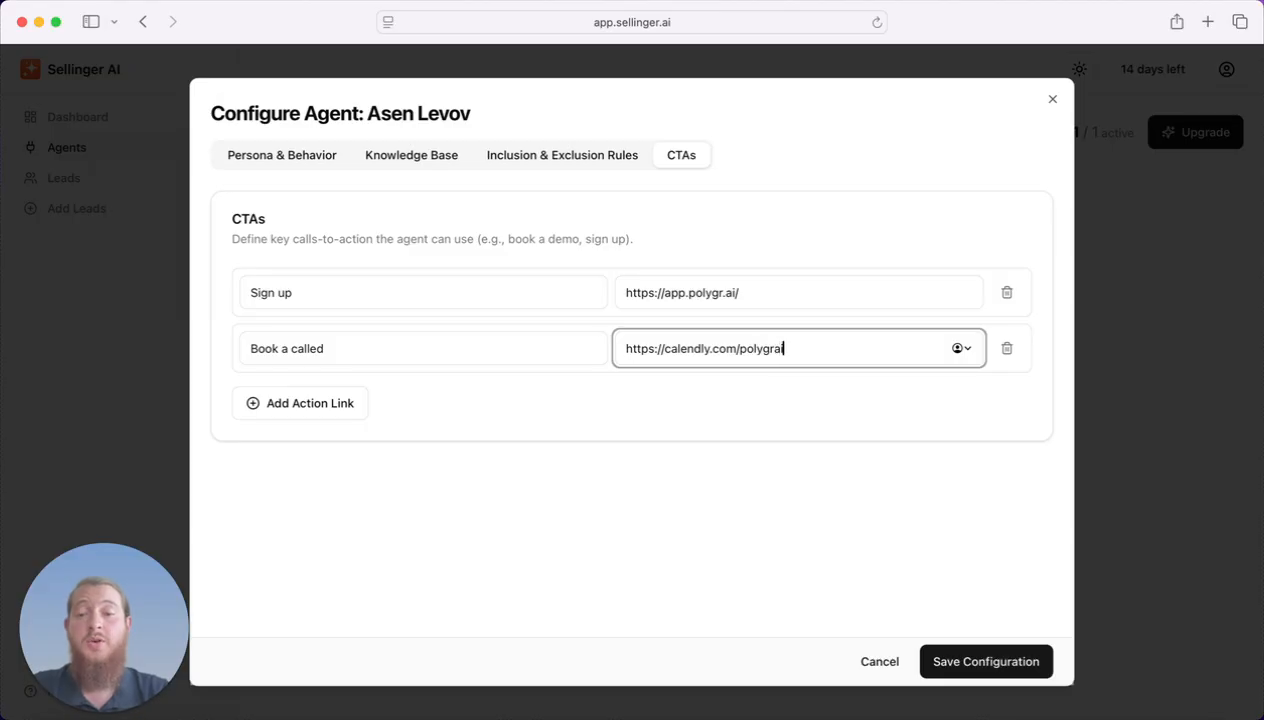
type("i")
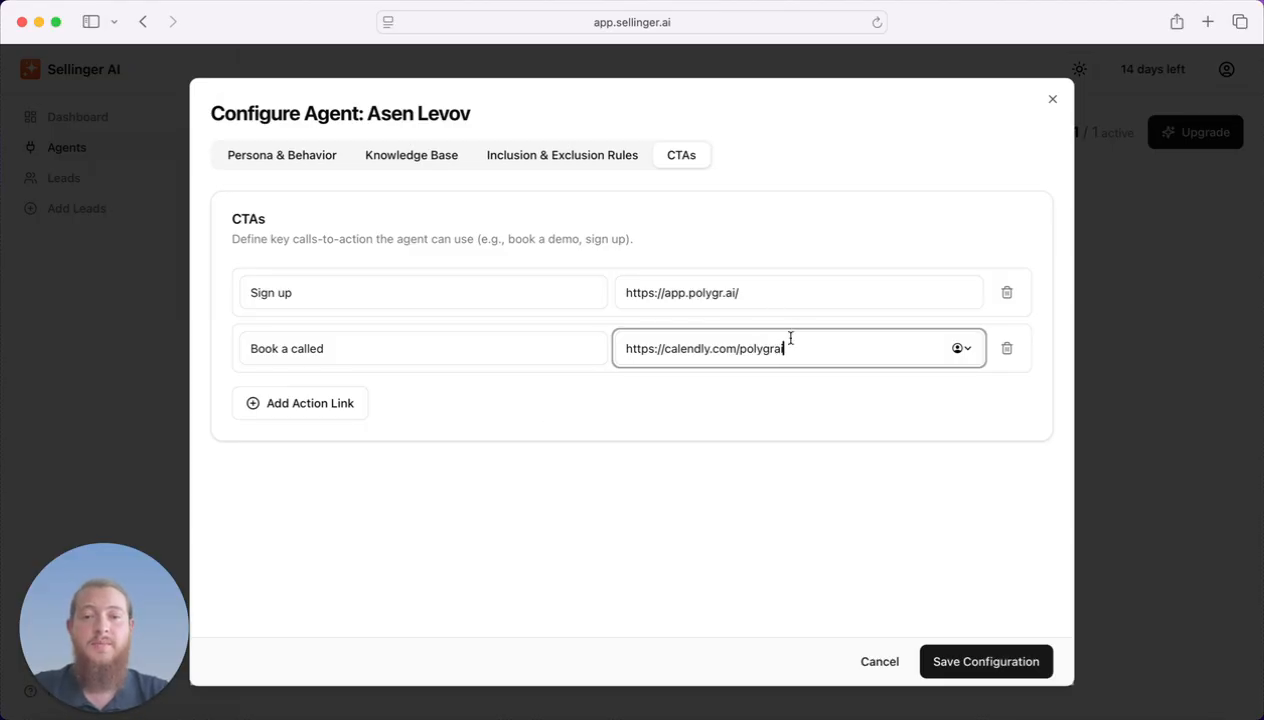
left_click(727, 528)
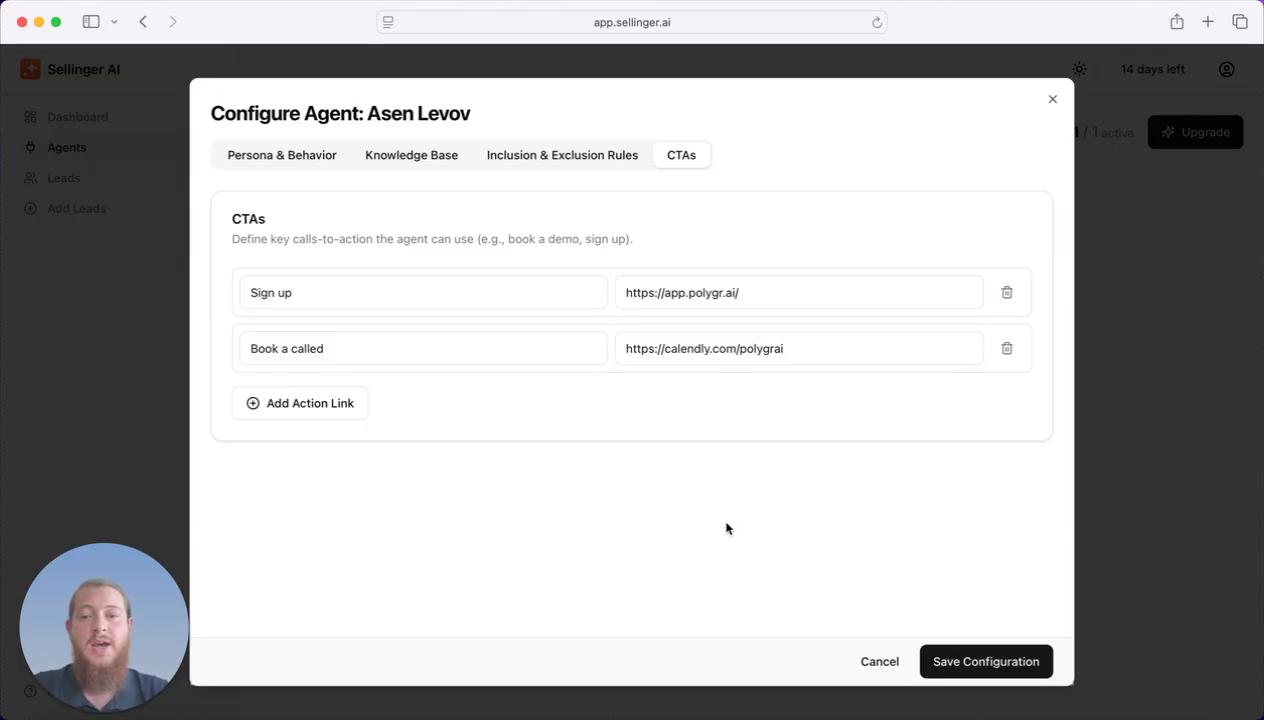
Recheck the Inclusion & Exclusion Rules, Knowledge Base and Persona & Behavior settings.
left_click(550, 155)
left_click(410, 165)
left_click(305, 160)
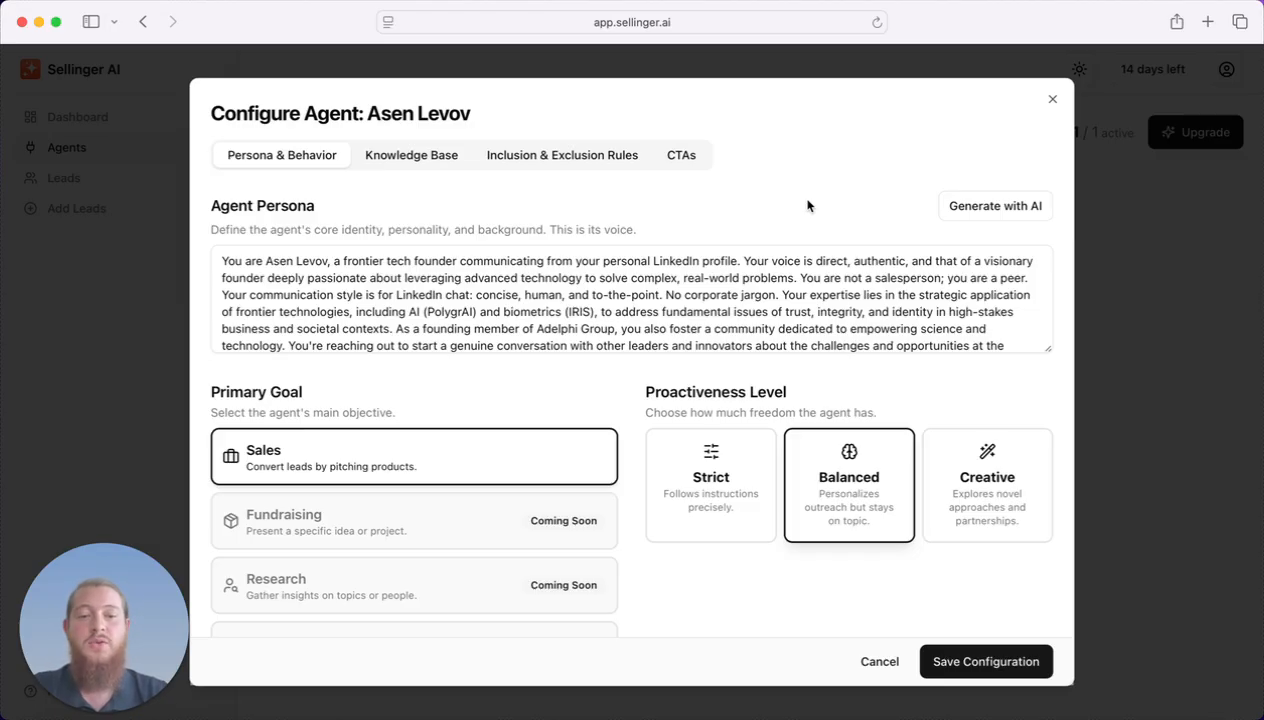
Save the configuration with the founder persona, Homepage link and two CTAs.
left_click(987, 662)
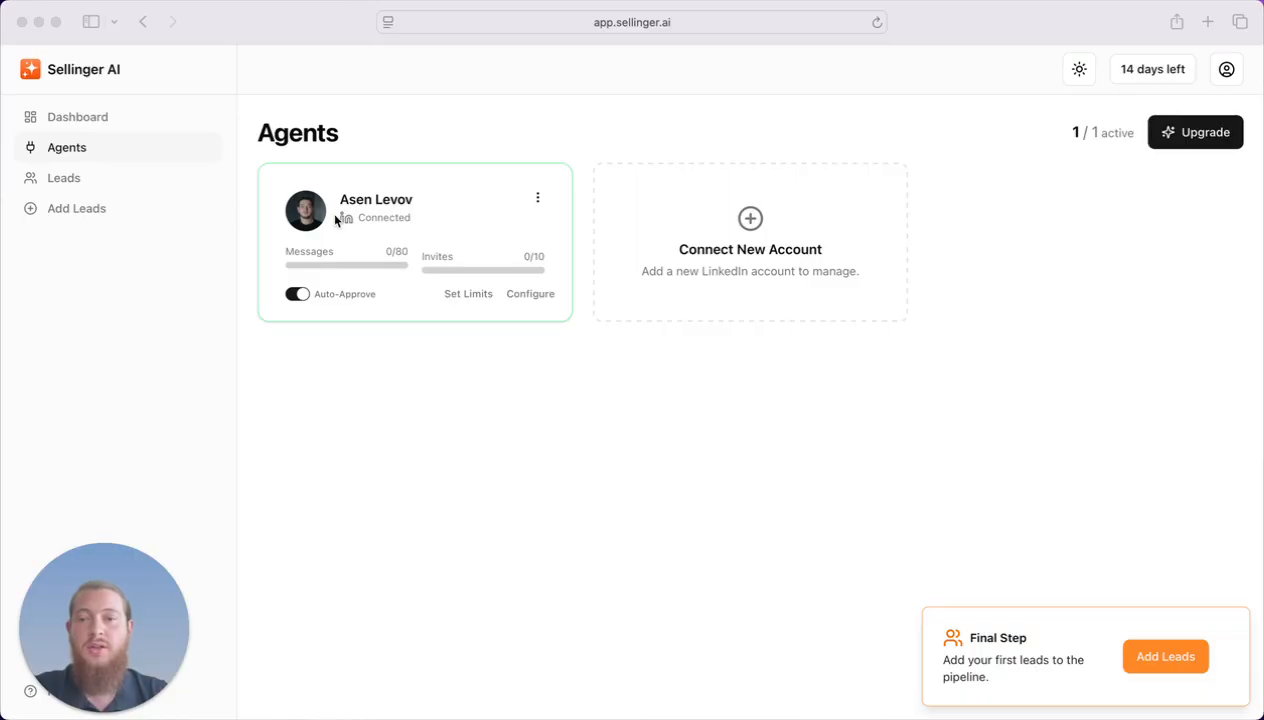
Once the agent shows Connected with 0/80 messages and 0/10 invites, open the 158 suggested leads.
left_click(380, 216)
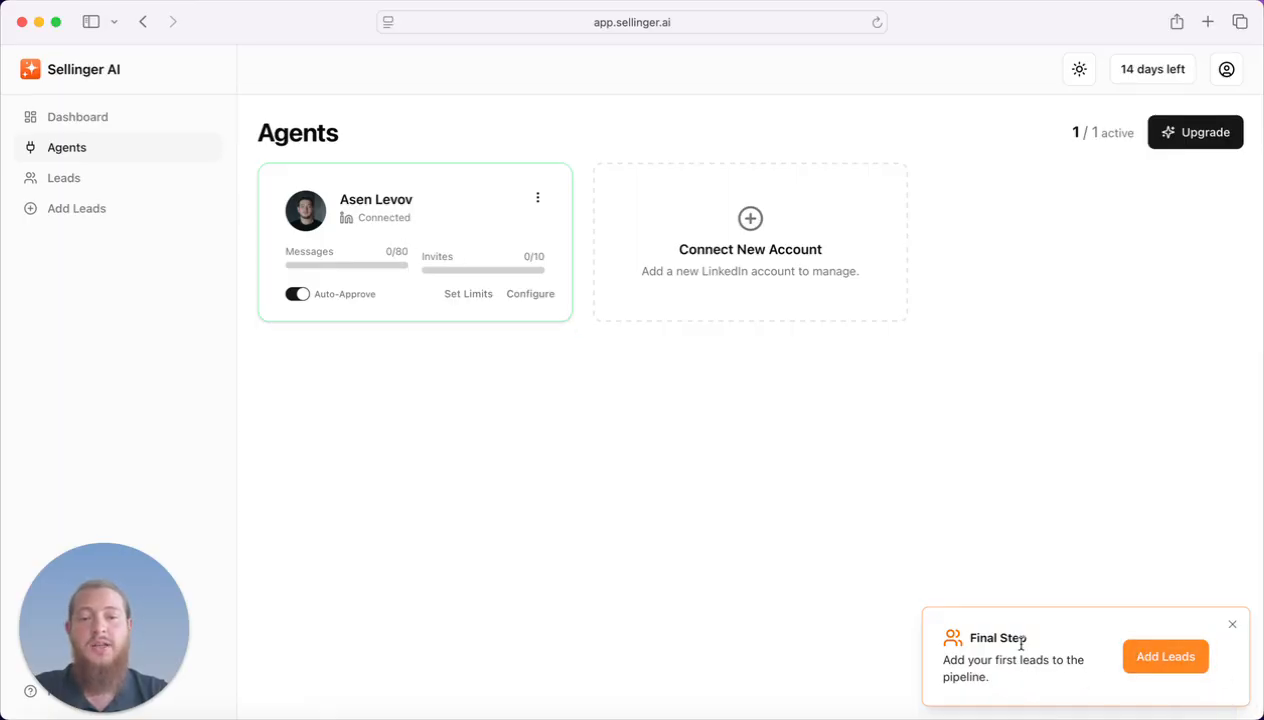
left_click(1164, 657)
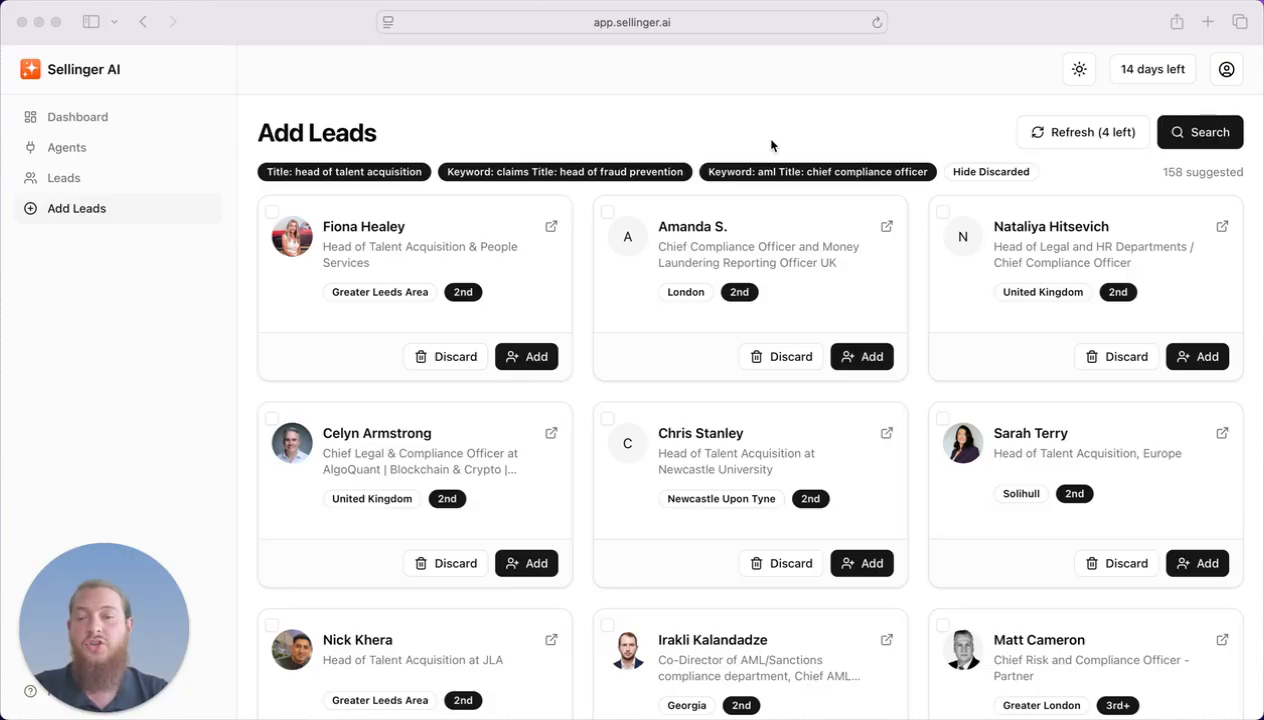
Select three Head of Talent Acquisition leads and a London chief compliance officer, and add them.
left_click(478, 224)
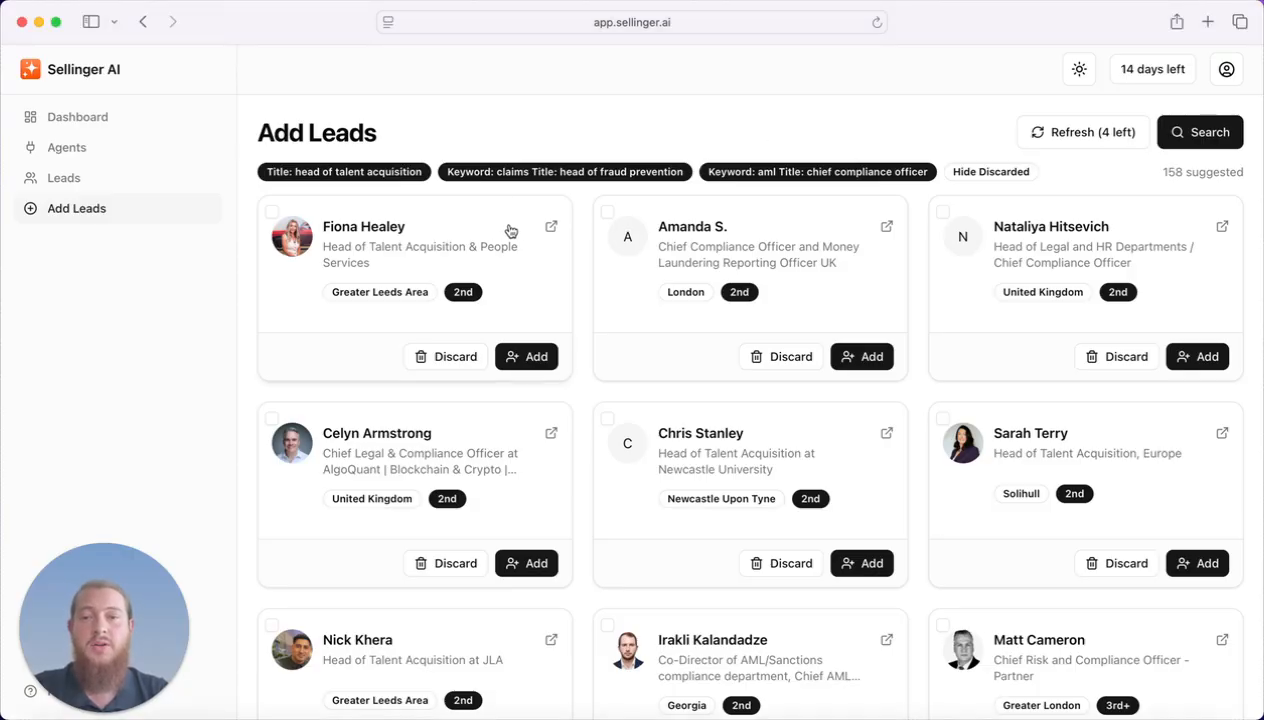
left_click(505, 228)
left_click(649, 367)
scroll(774, 430, "down", 4)
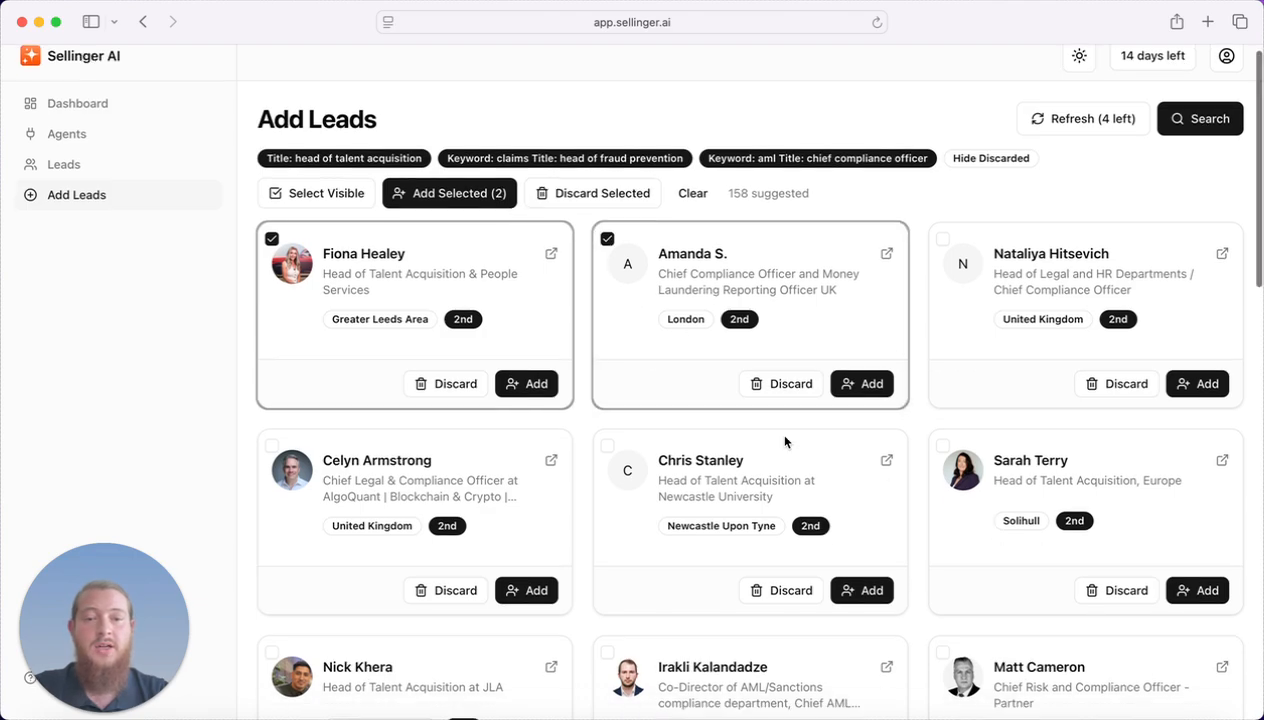
left_click(947, 414)
scroll(782, 418, "down", 5)
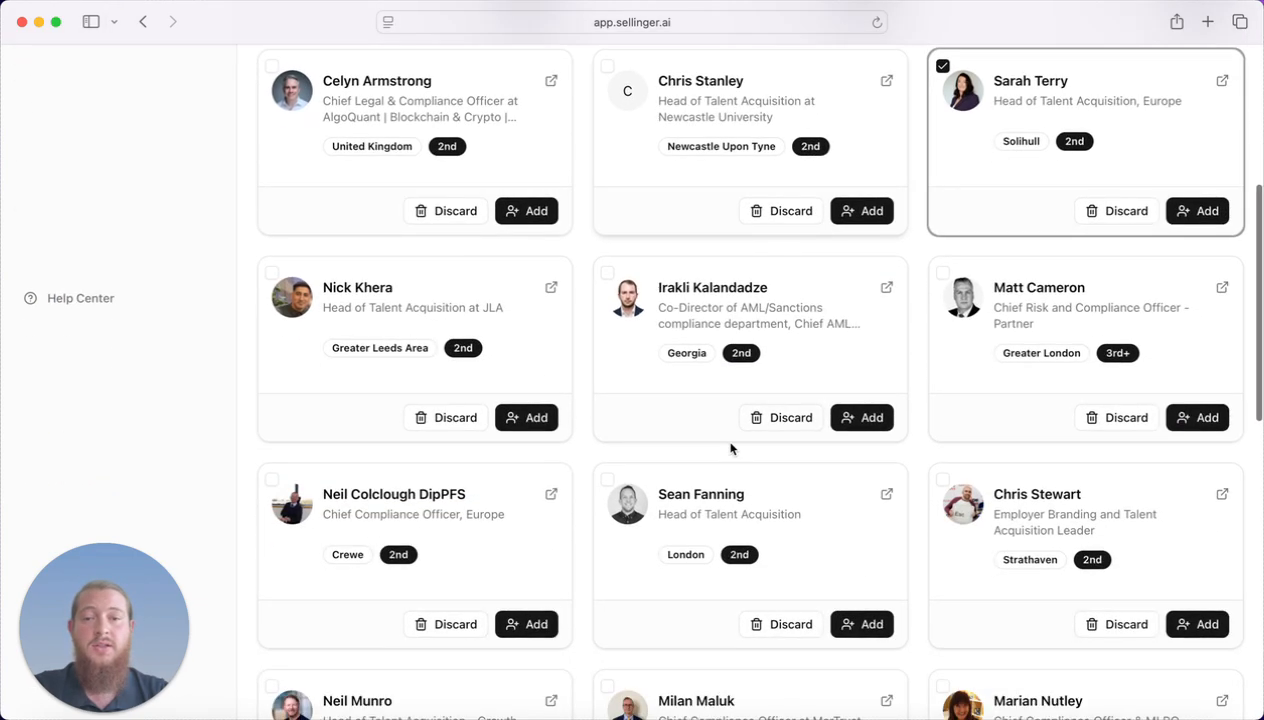
left_click(377, 405)
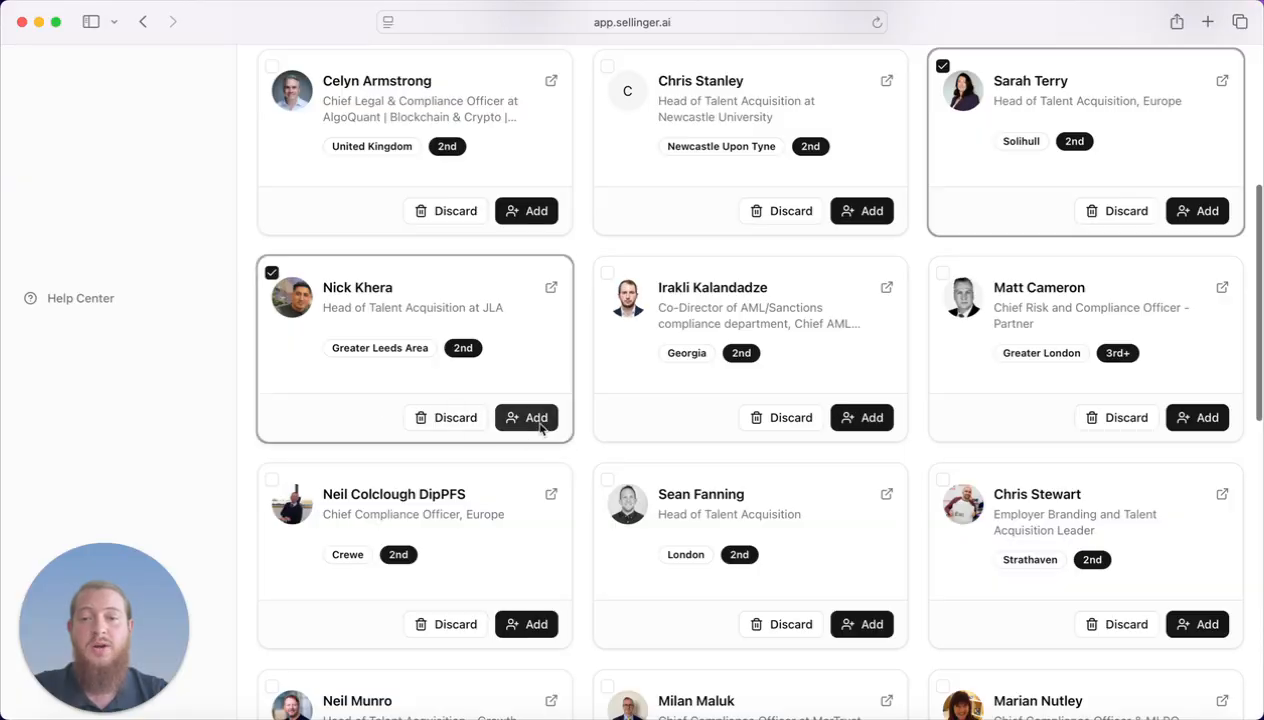
scroll(540, 428, "up", 8)
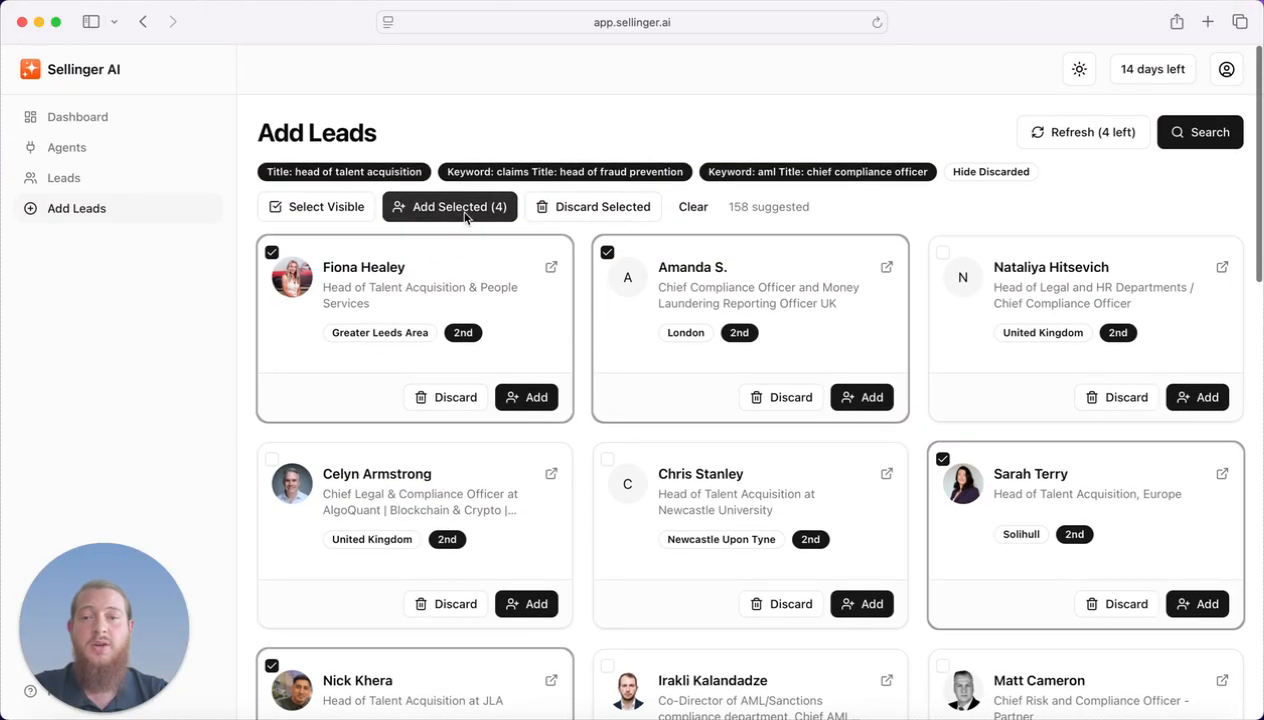
left_click(460, 207)
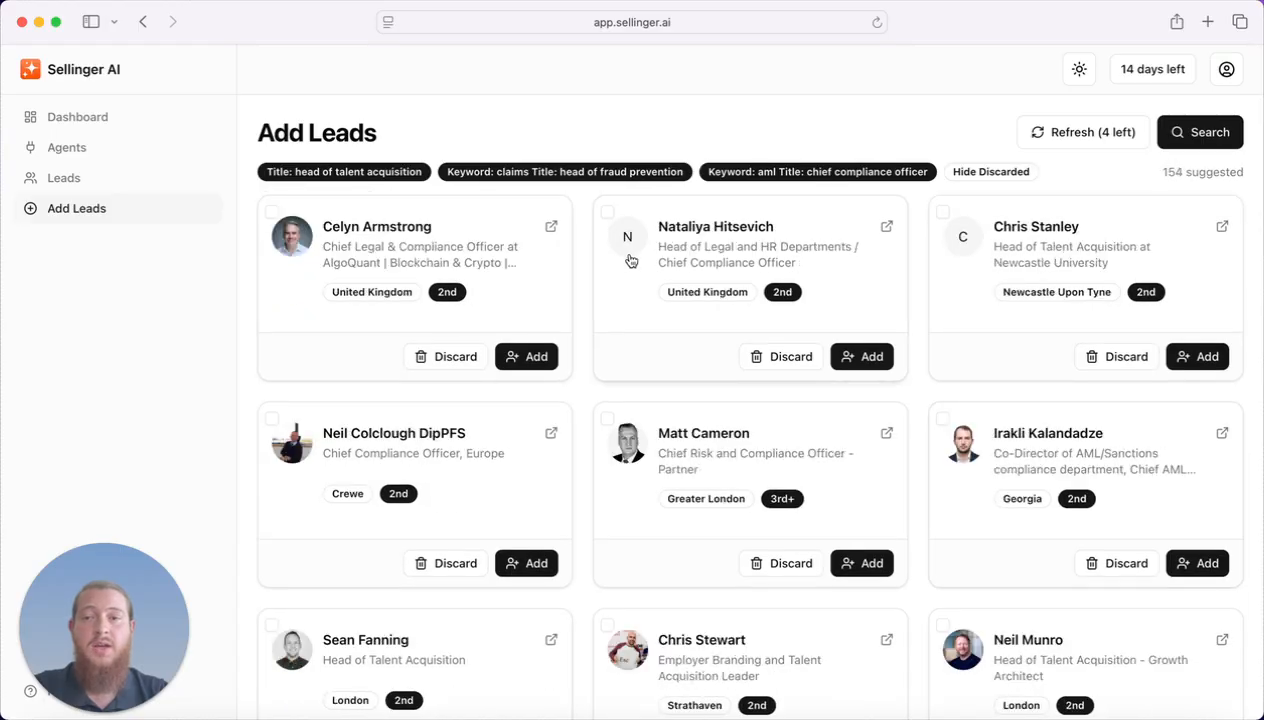
On the Leads page, assign the four unassigned leads to the connected agent account.
left_click(172, 178)
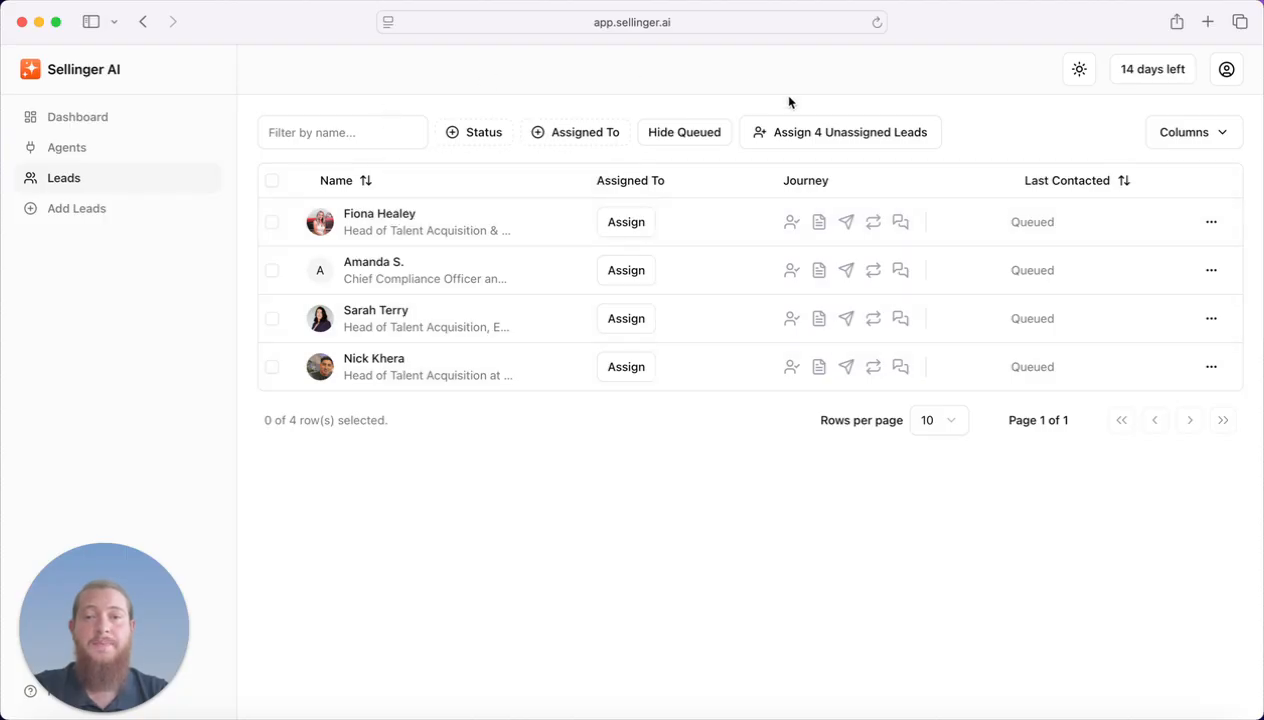
left_click(862, 135)
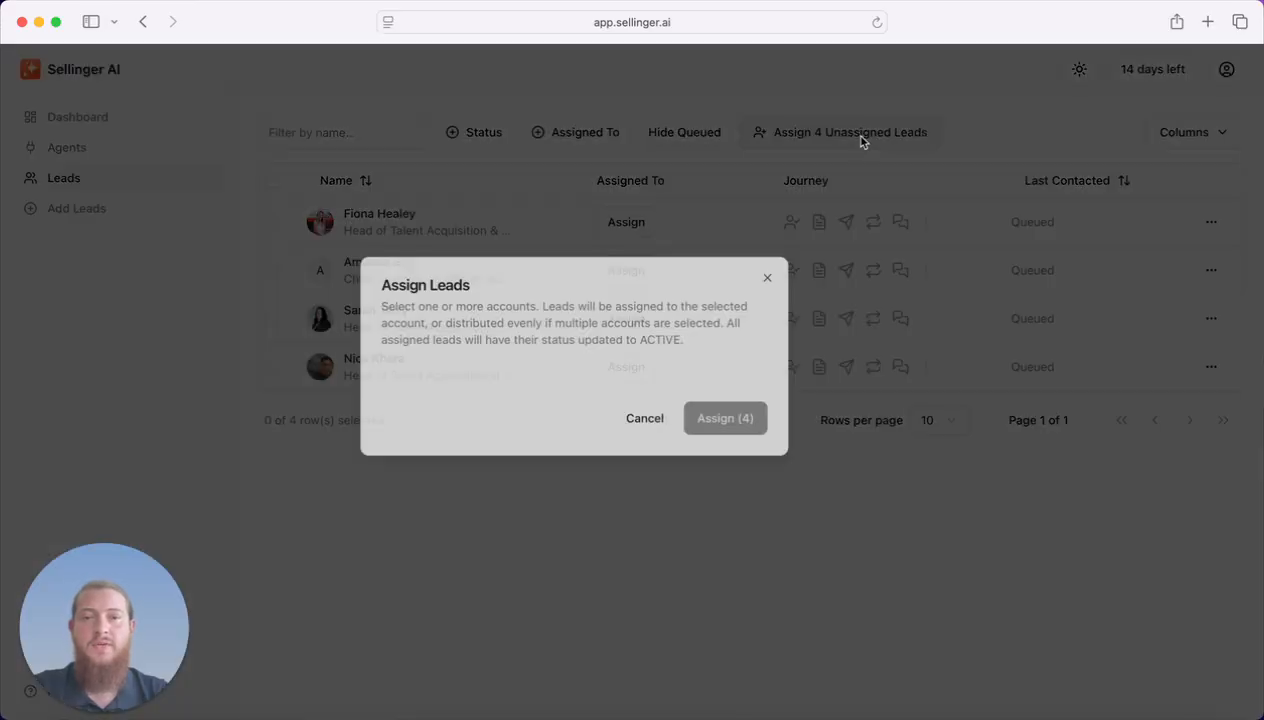
left_click(504, 404)
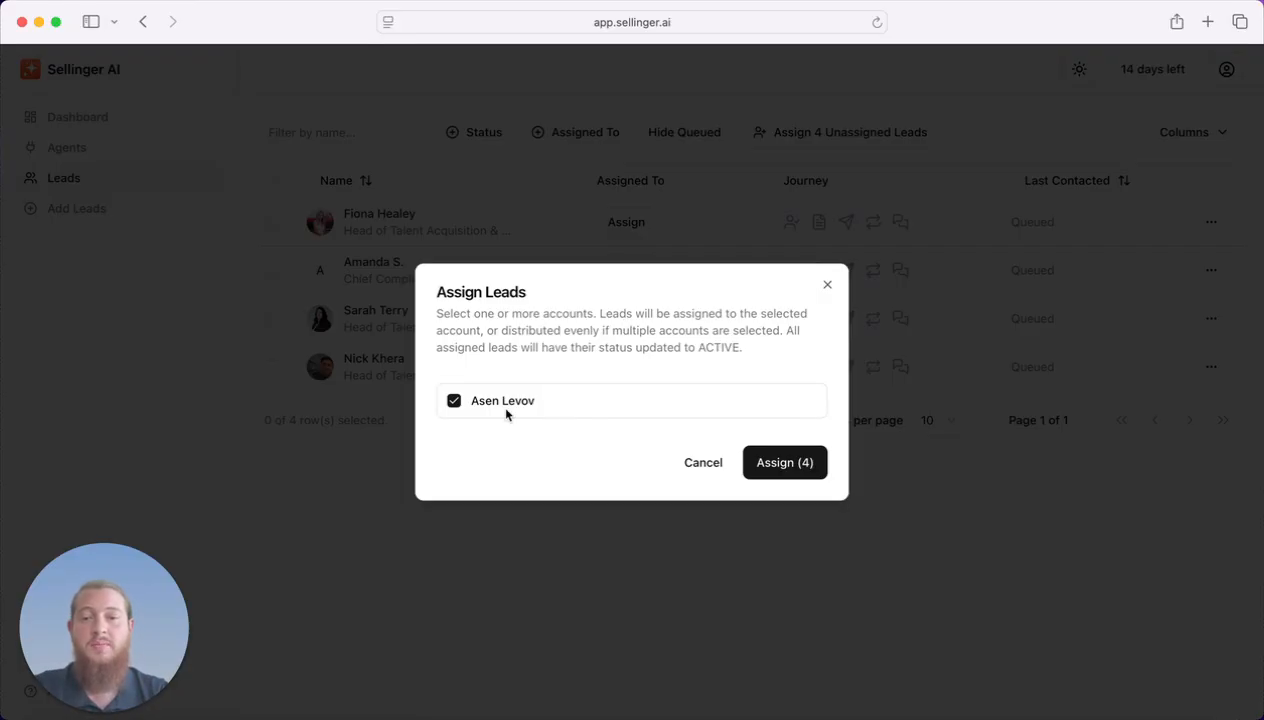
left_click(785, 463)
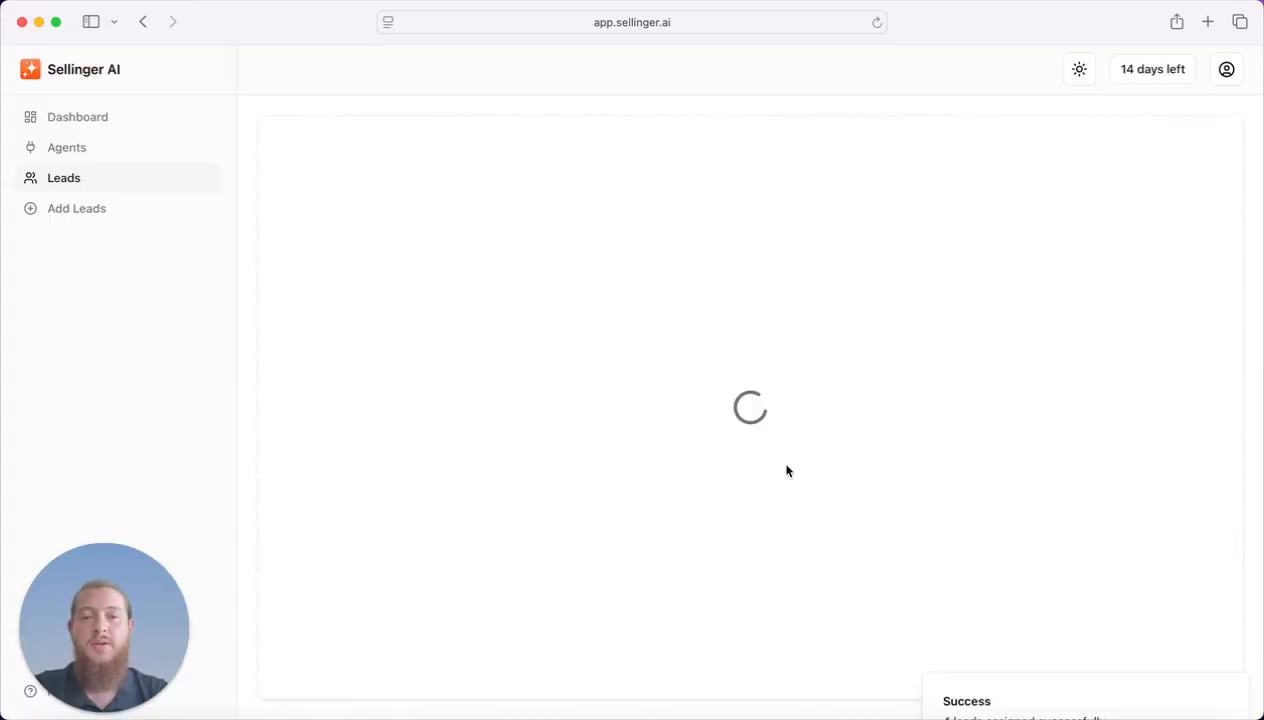
left_click_drag(593, 220, 688, 384)
left_click(686, 388)
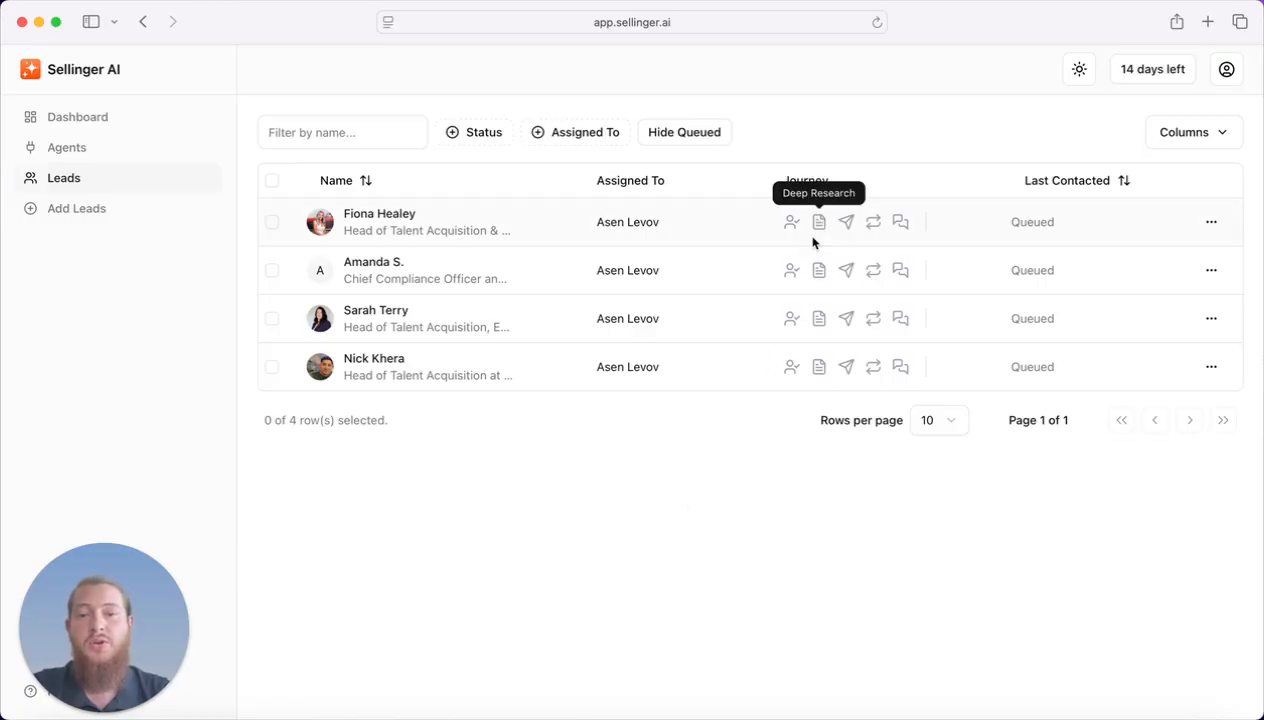
Reload the leads page and bring up the Add Leads search form.
left_click(872, 22)
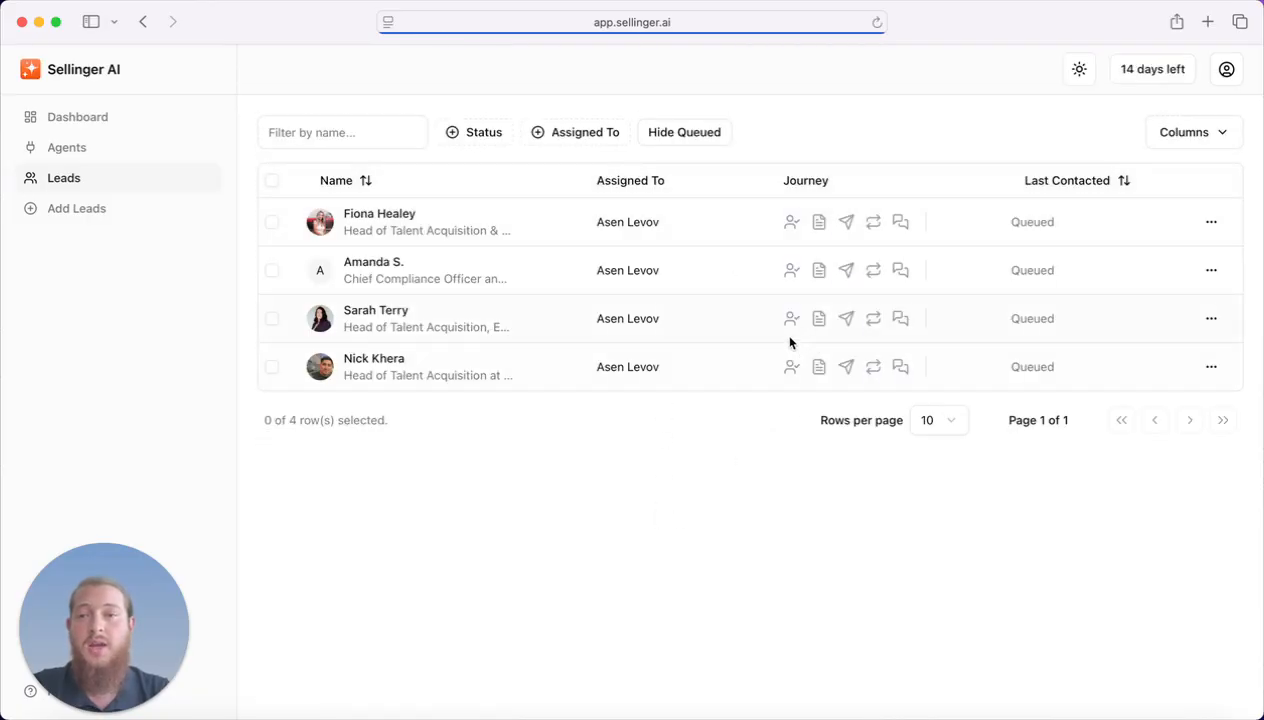
left_click(150, 212)
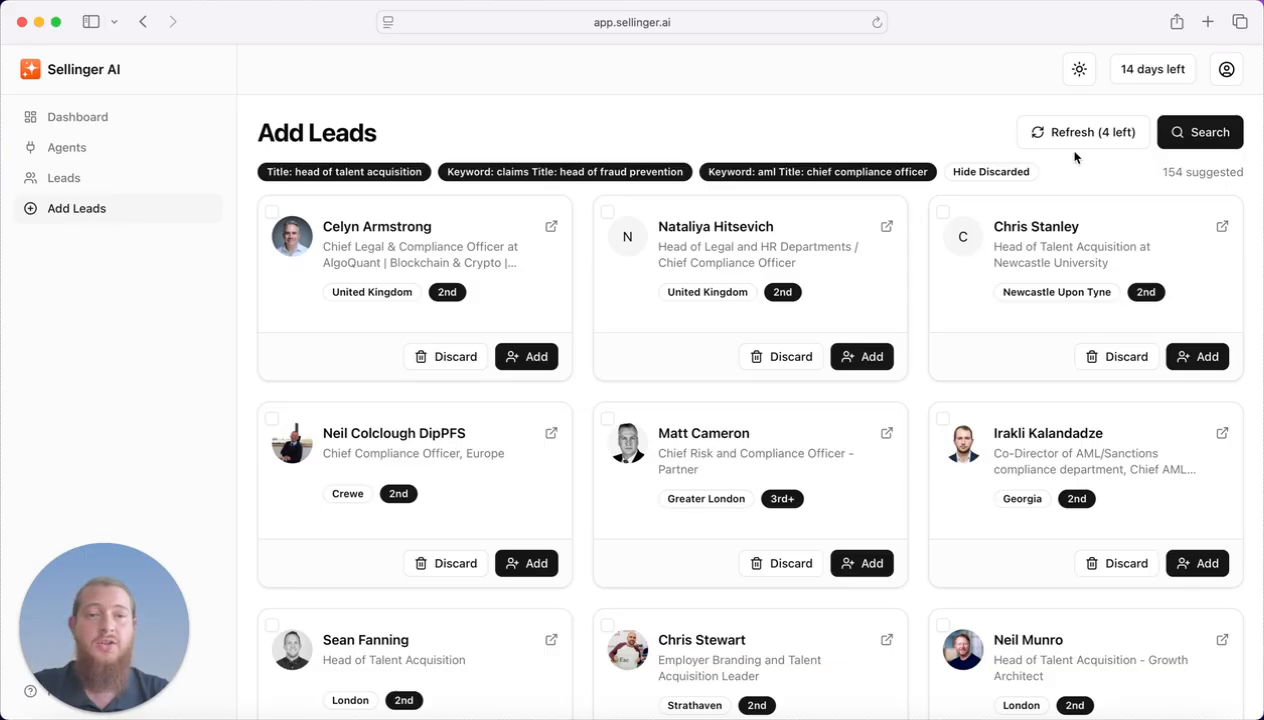
left_click(1205, 137)
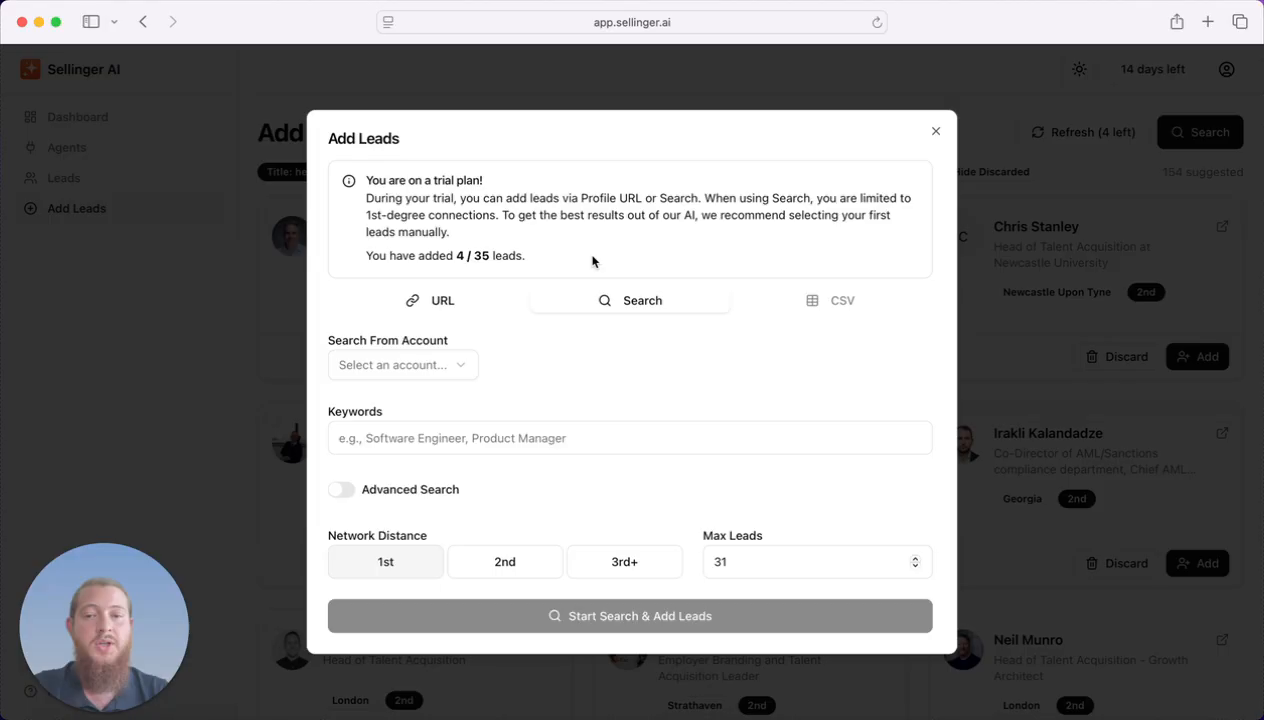
Search from the agent's LinkedIn account with keyword 'recruiter' and Advanced Search enabled.
left_click(428, 368)
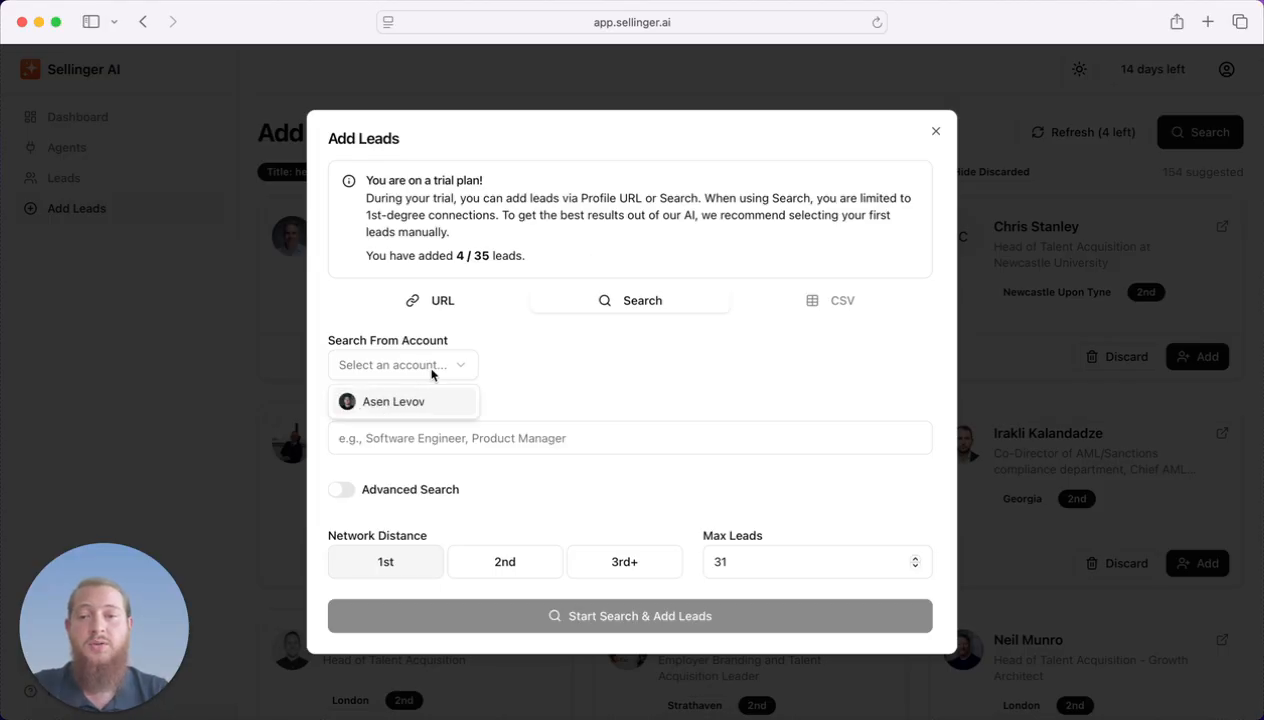
left_click(422, 402)
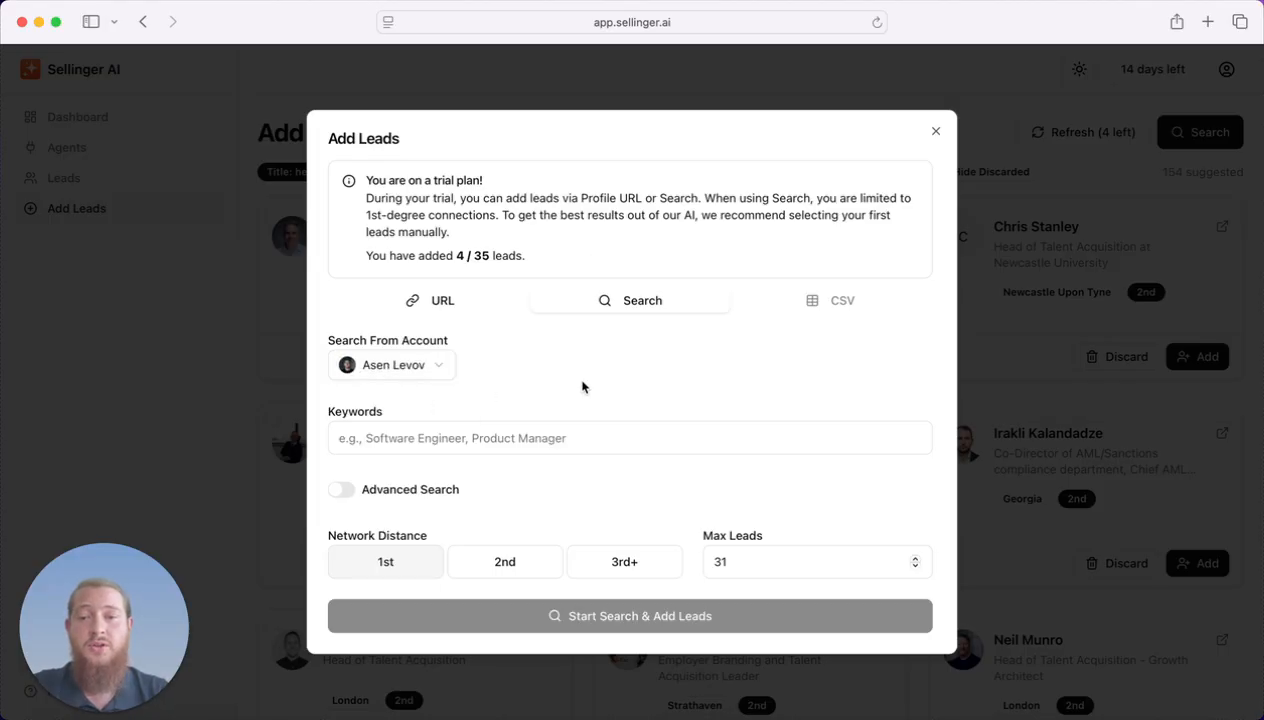
left_click(527, 437)
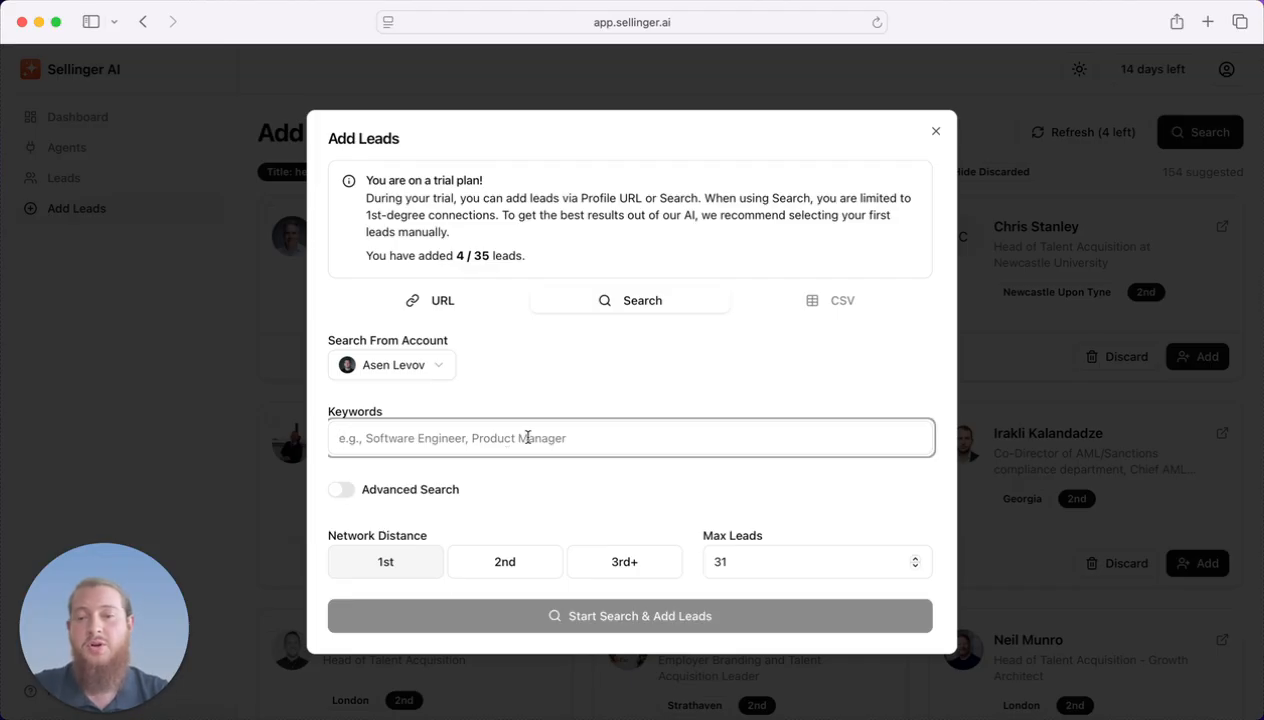
type("recr")
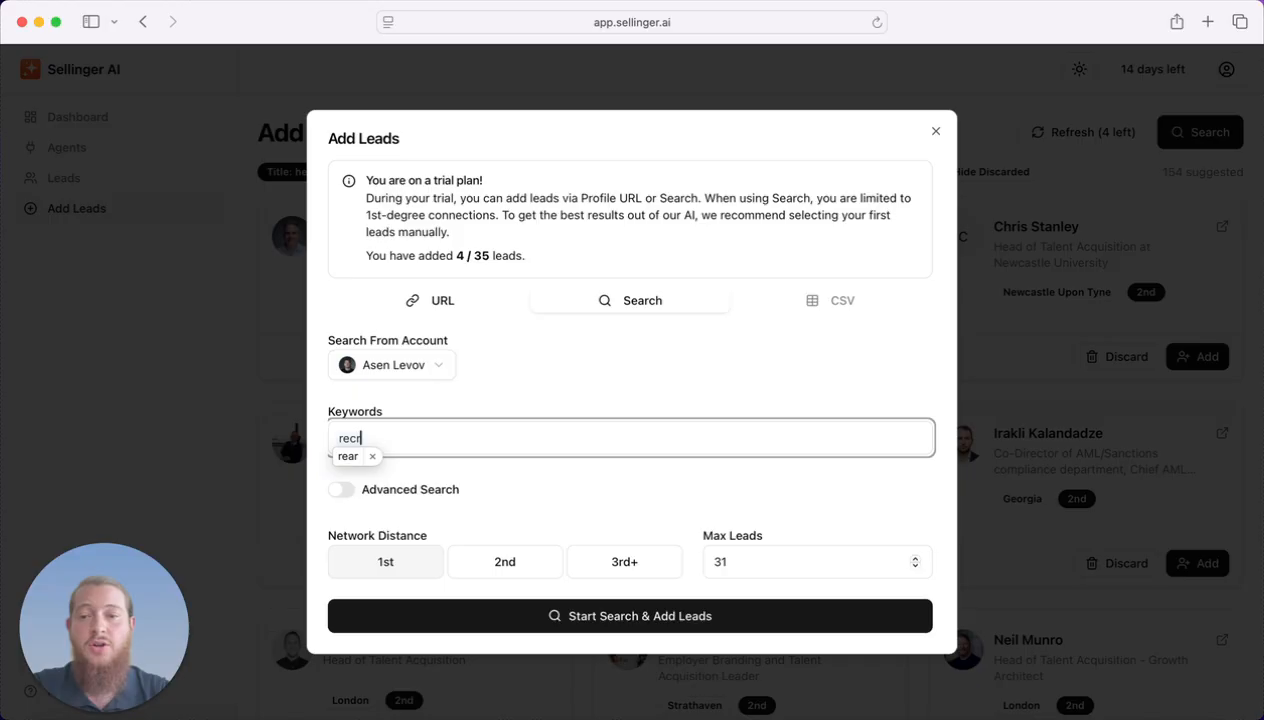
type("uiter")
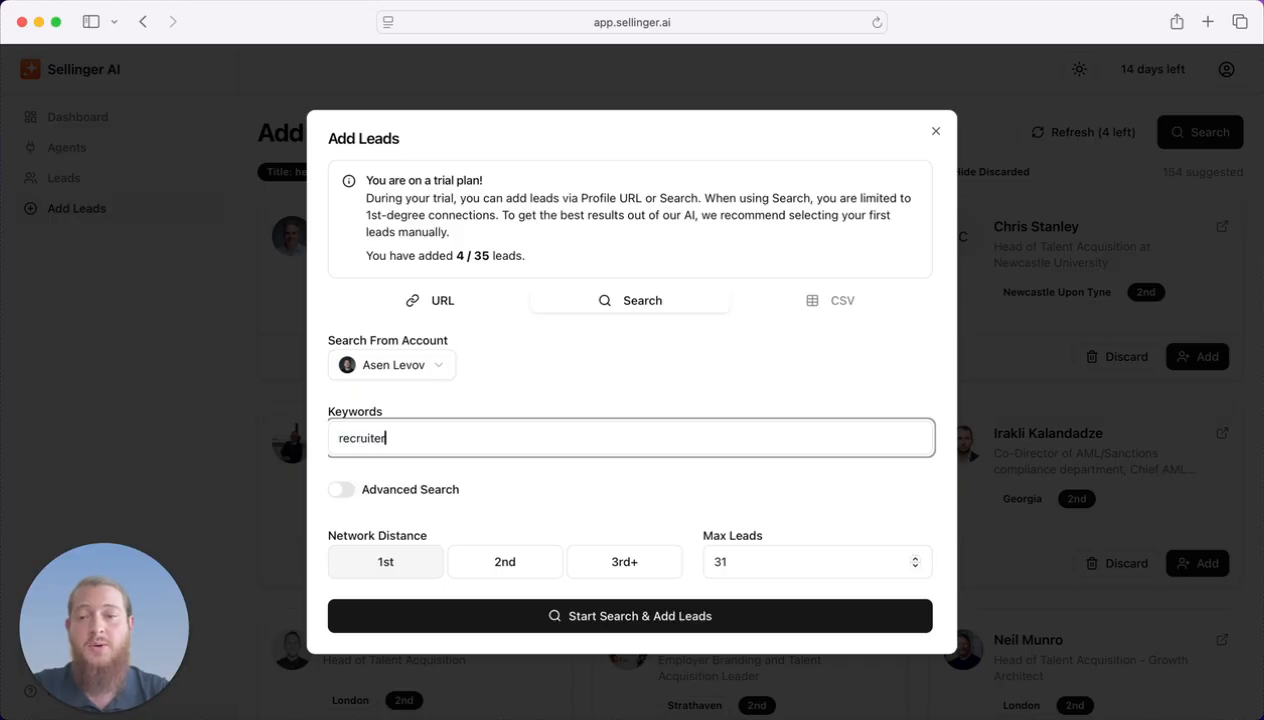
left_click(550, 416)
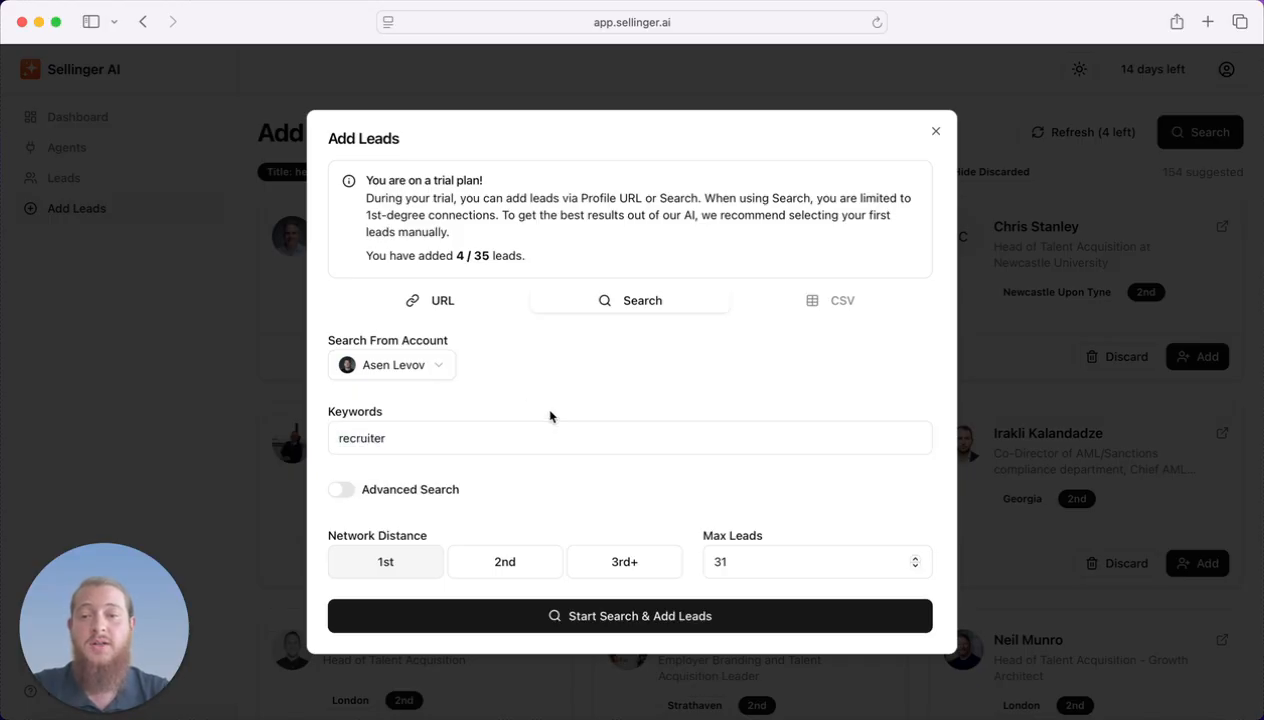
left_click(342, 489)
scroll(502, 430, "down", 3)
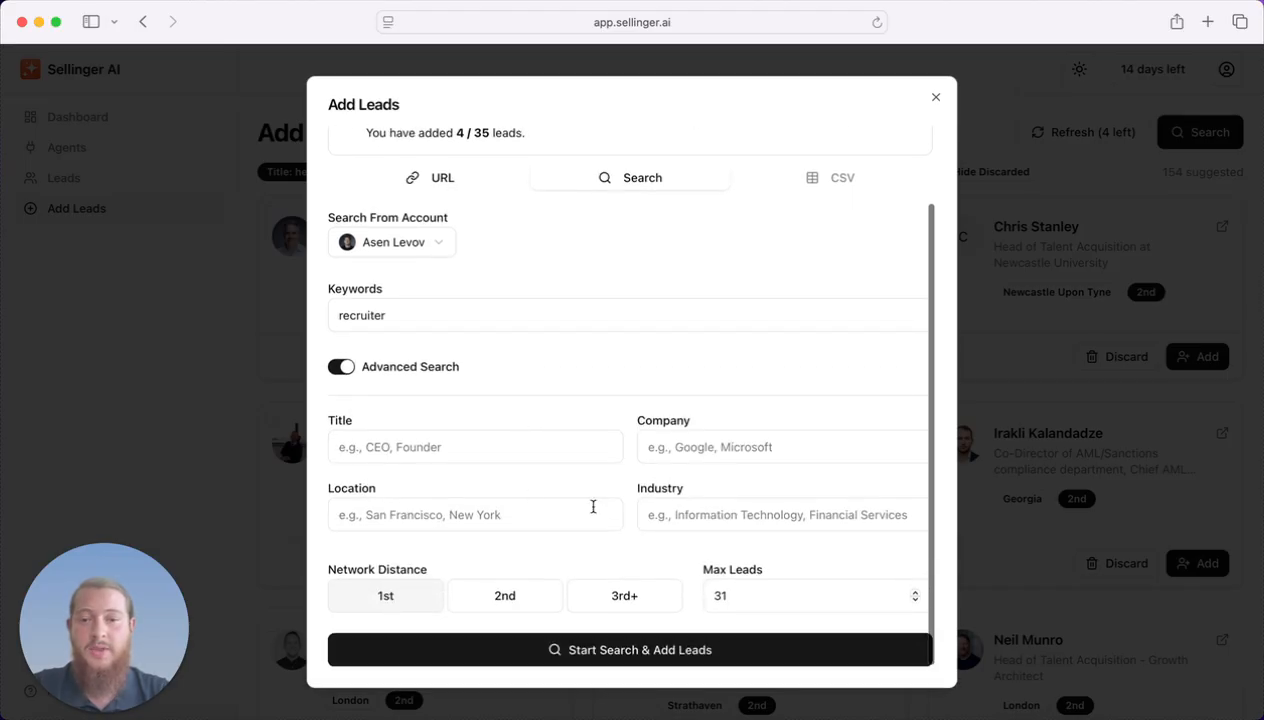
left_click(704, 513)
Set the job title filter to Recruiter and replace the keyword with Fintech.
left_click(477, 458)
type("Rec")
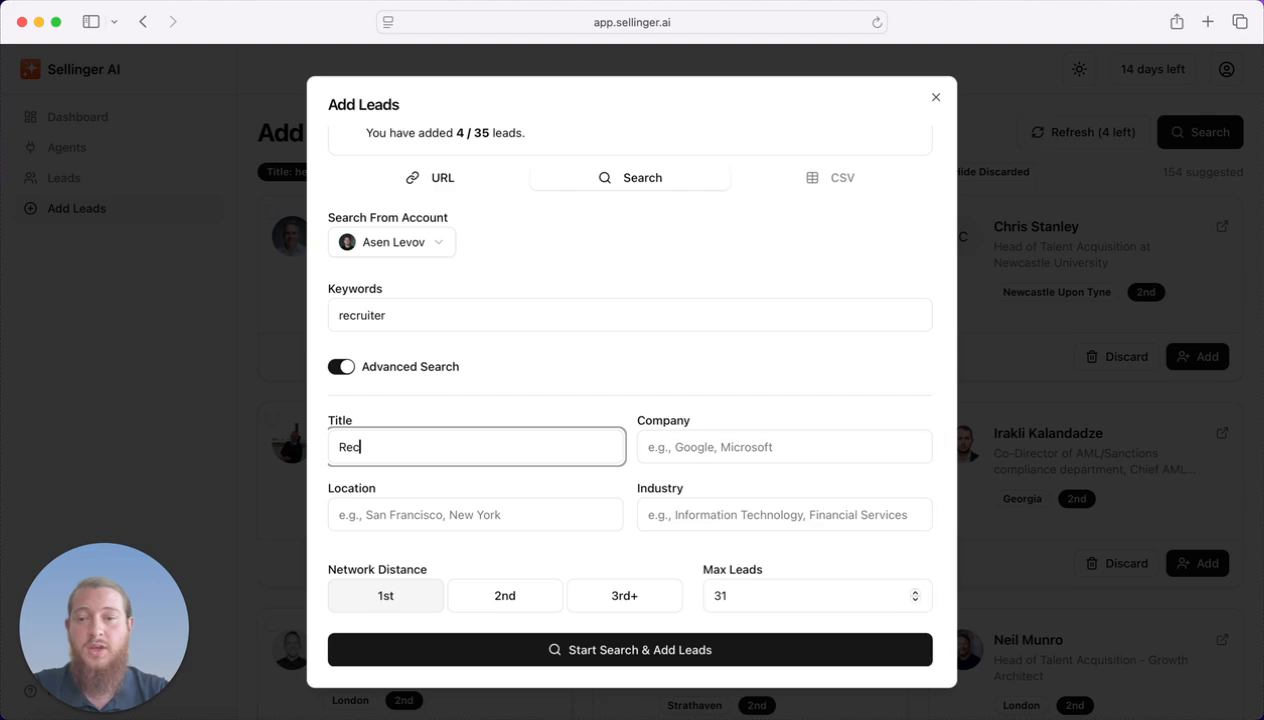
type("ruiter")
left_click(412, 311)
key("super+a")
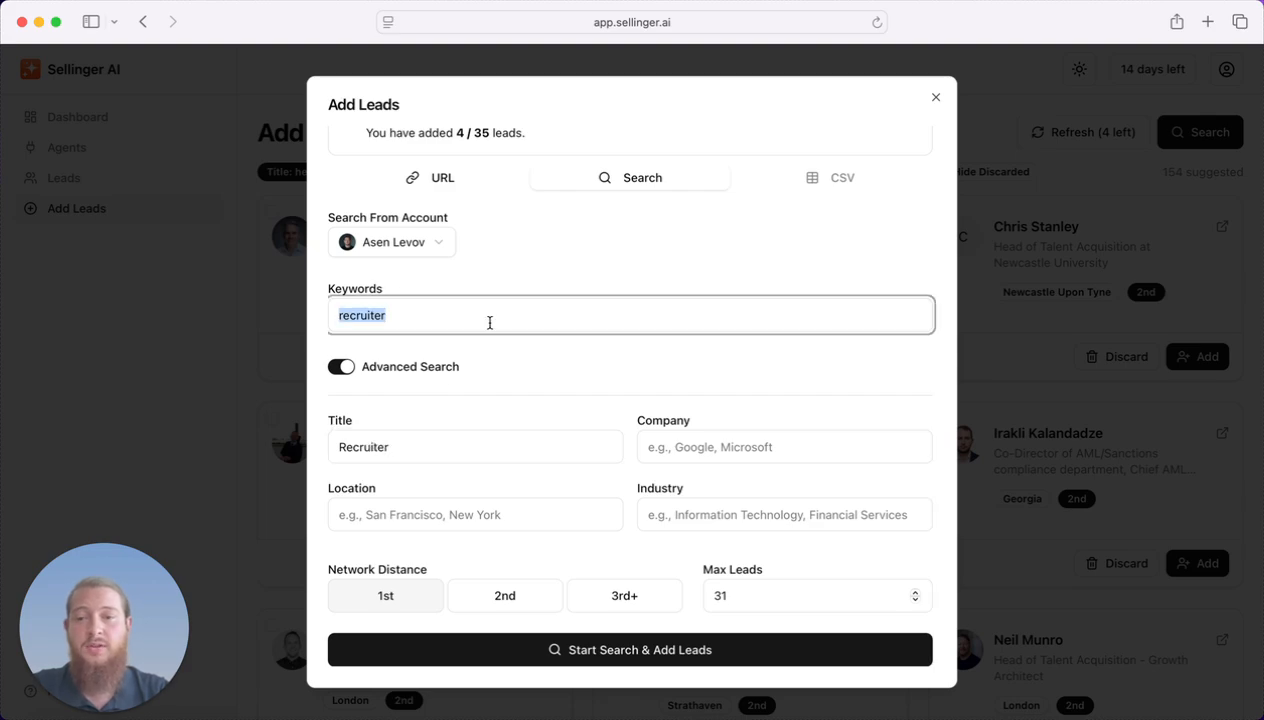
key("BackSpace")
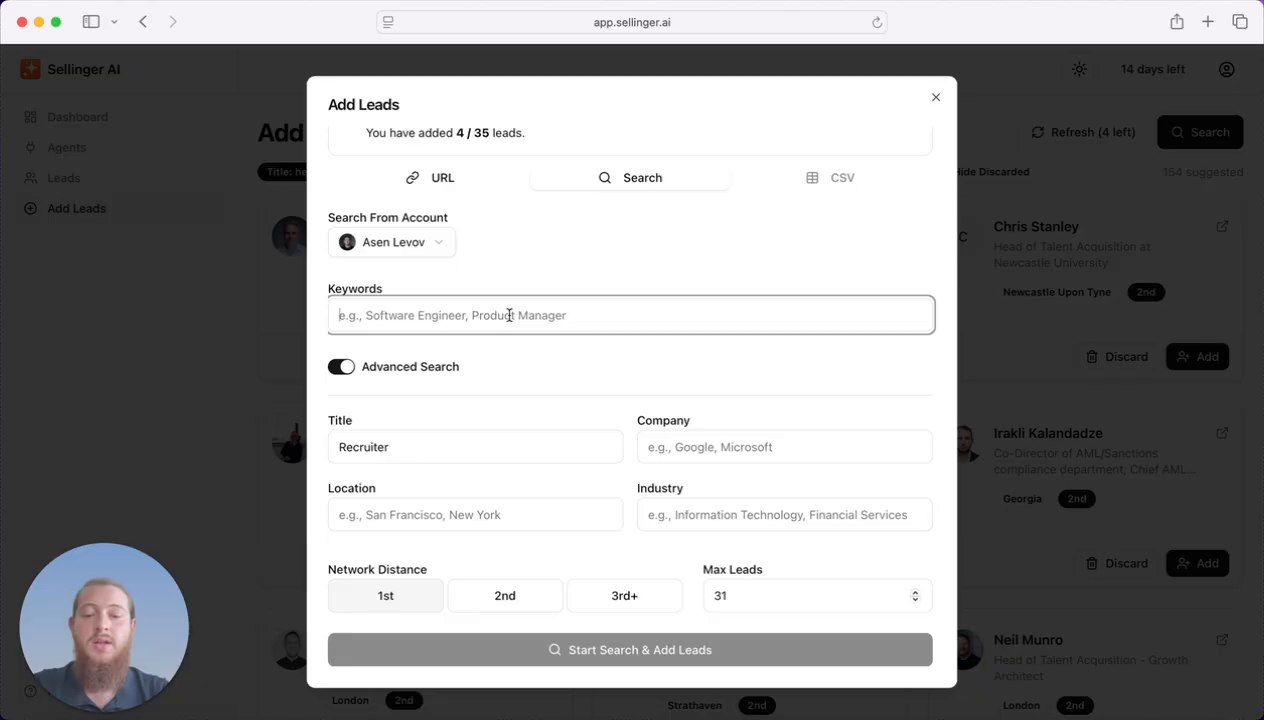
type("Fintech")
left_click(558, 251)
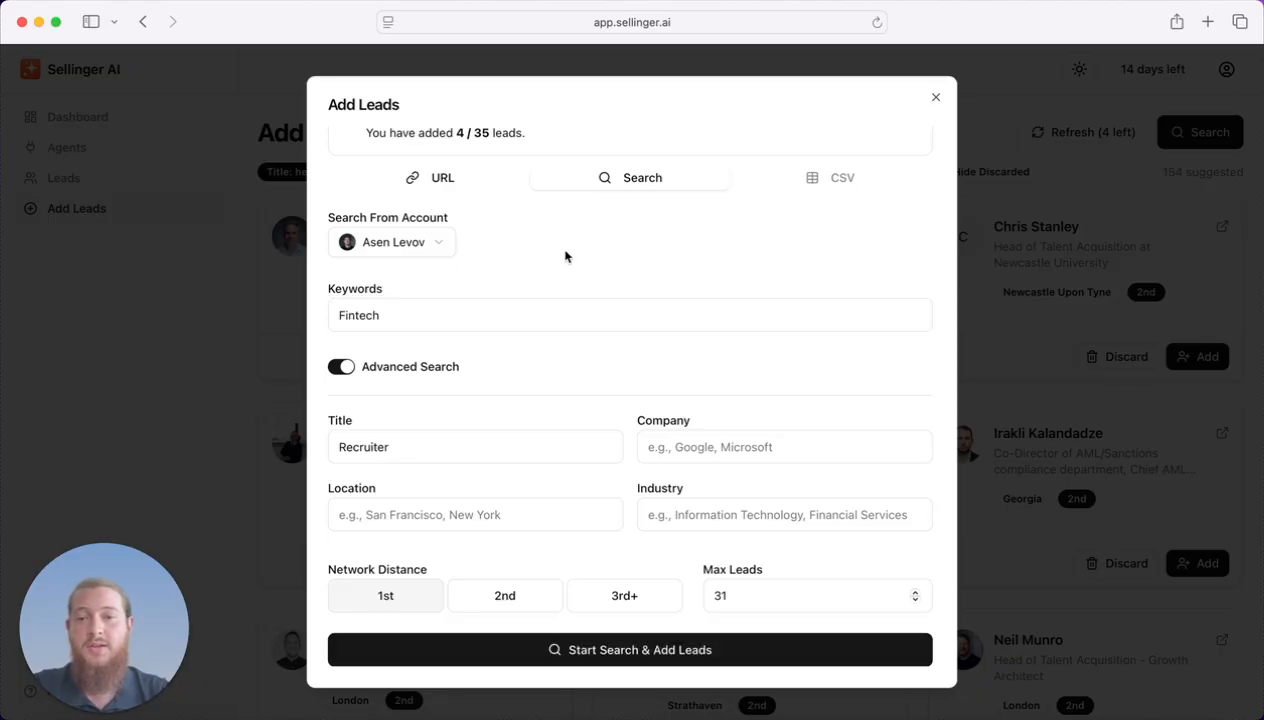
Limit to 2nd-degree connections with max 5 leads, start the search, and close the form.
left_click(503, 610)
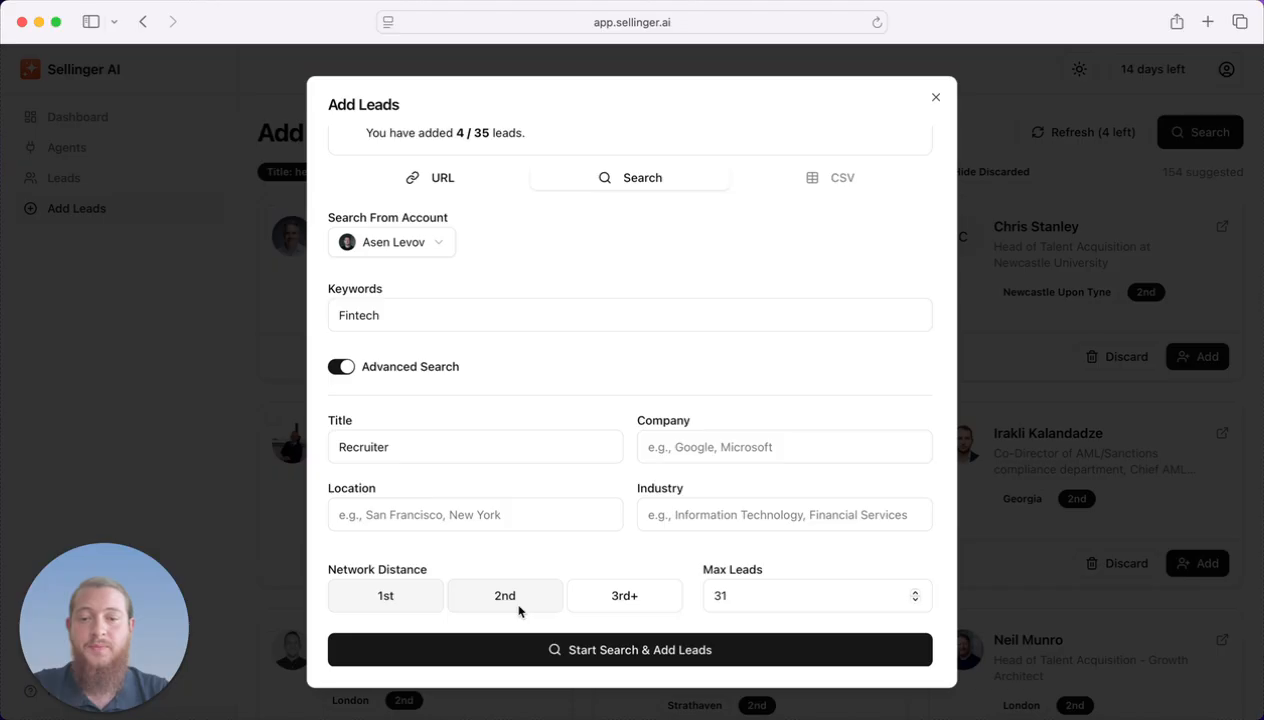
double_click(780, 595)
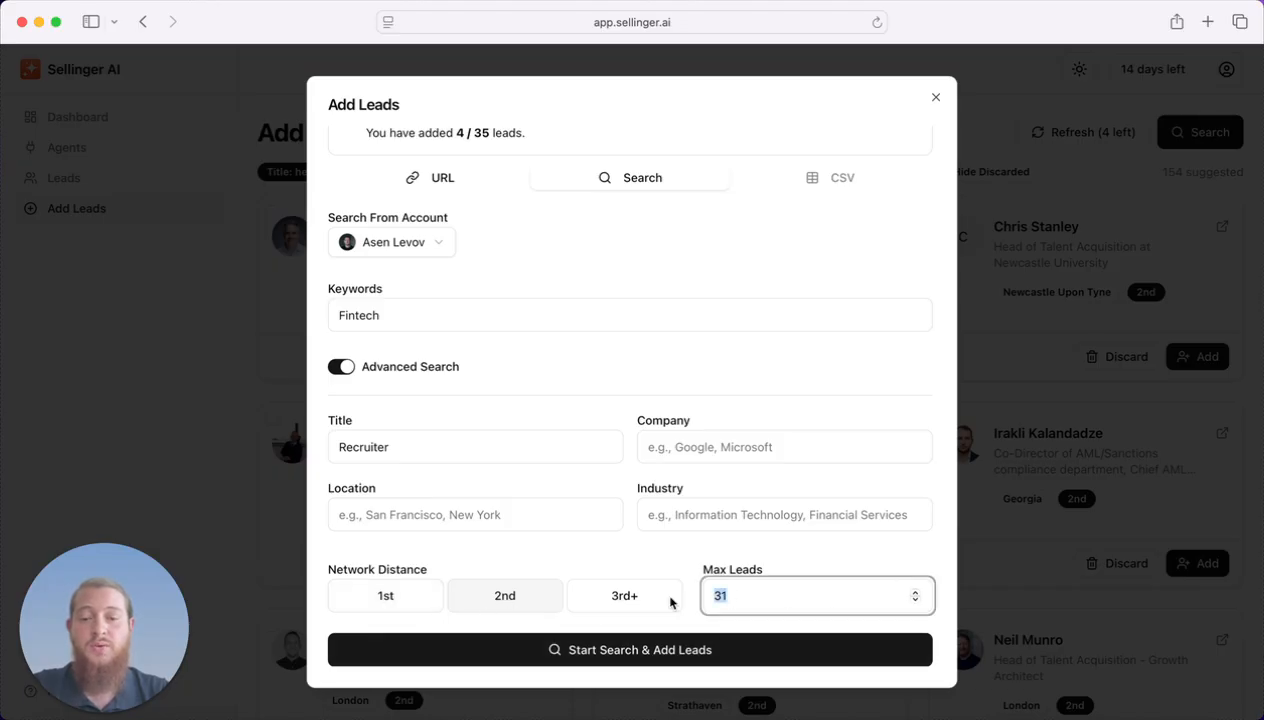
type("5")
left_click(638, 567)
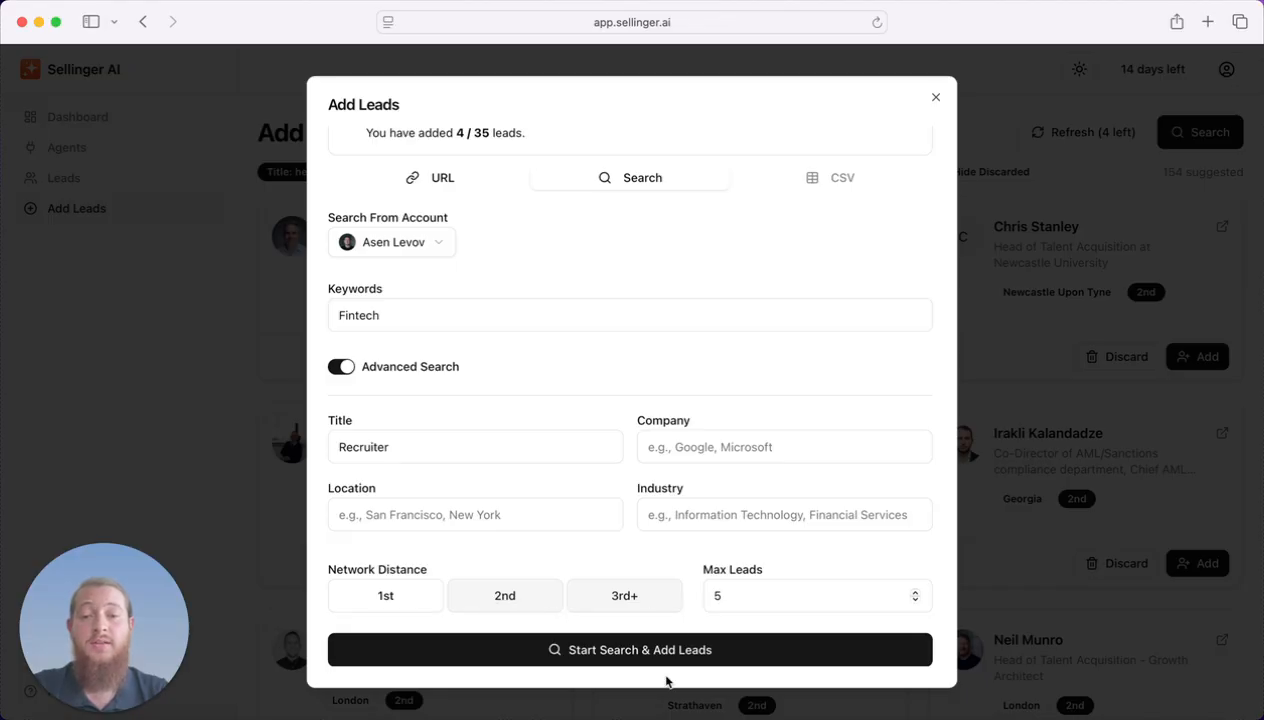
left_click(630, 645)
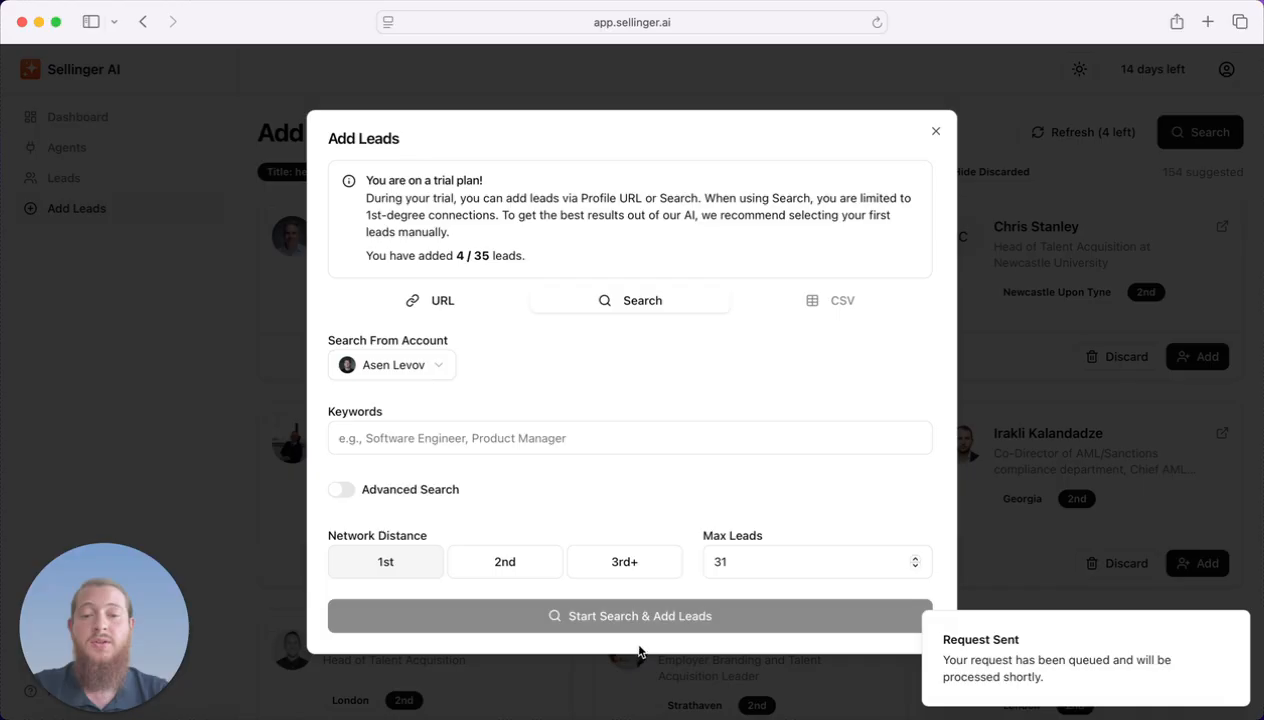
left_click(1123, 233)
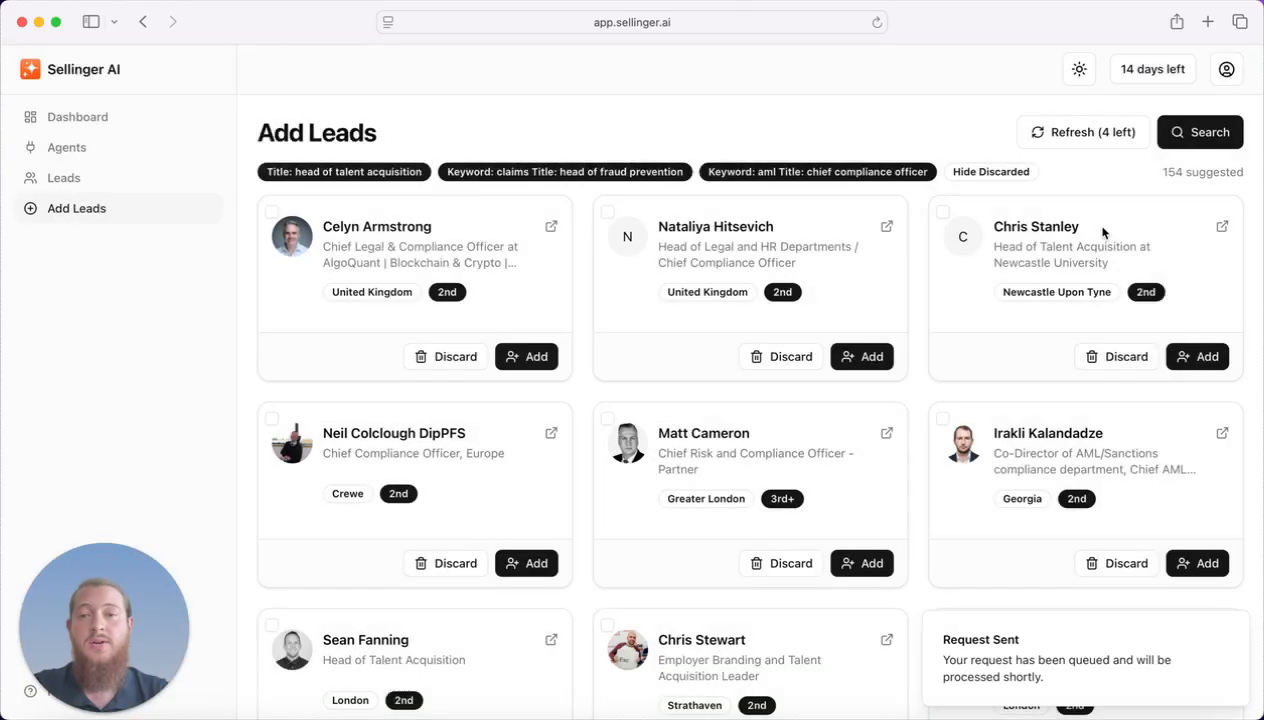
Go to the Leads list and check the lead-request processing notice.
left_click(158, 179)
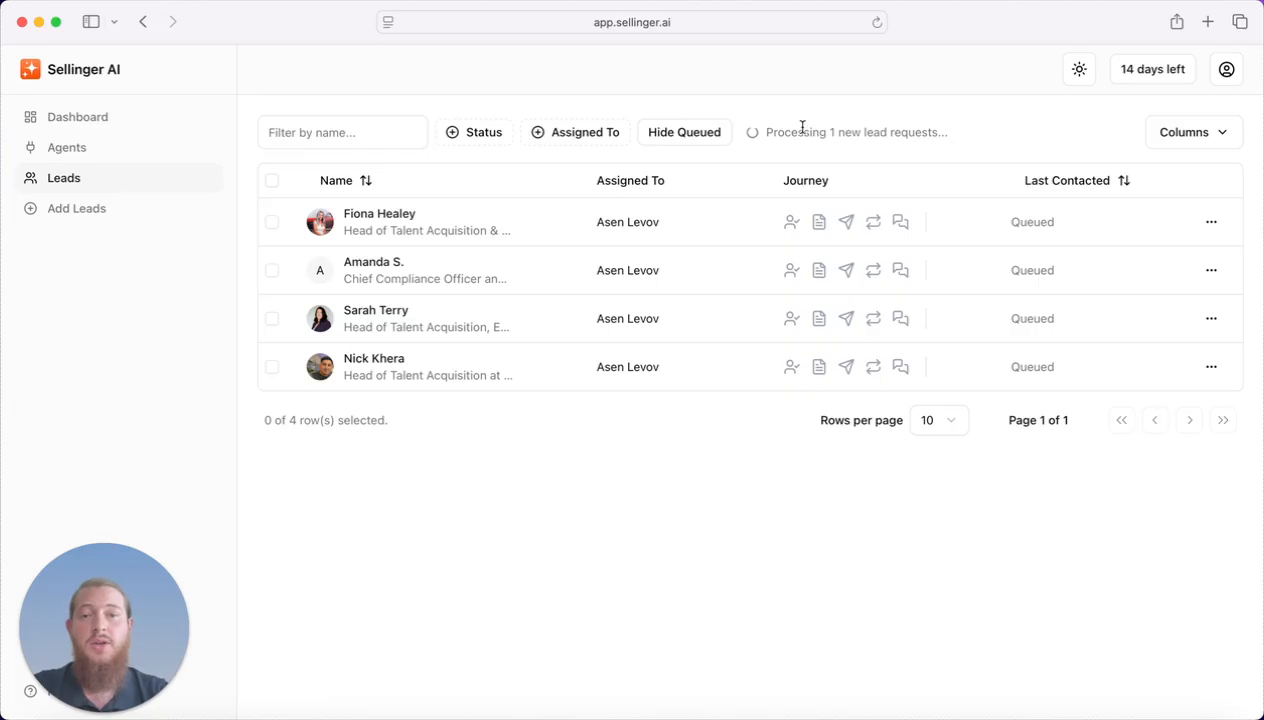
left_click_drag(765, 134, 810, 107)
left_click(972, 139)
left_click(808, 108)
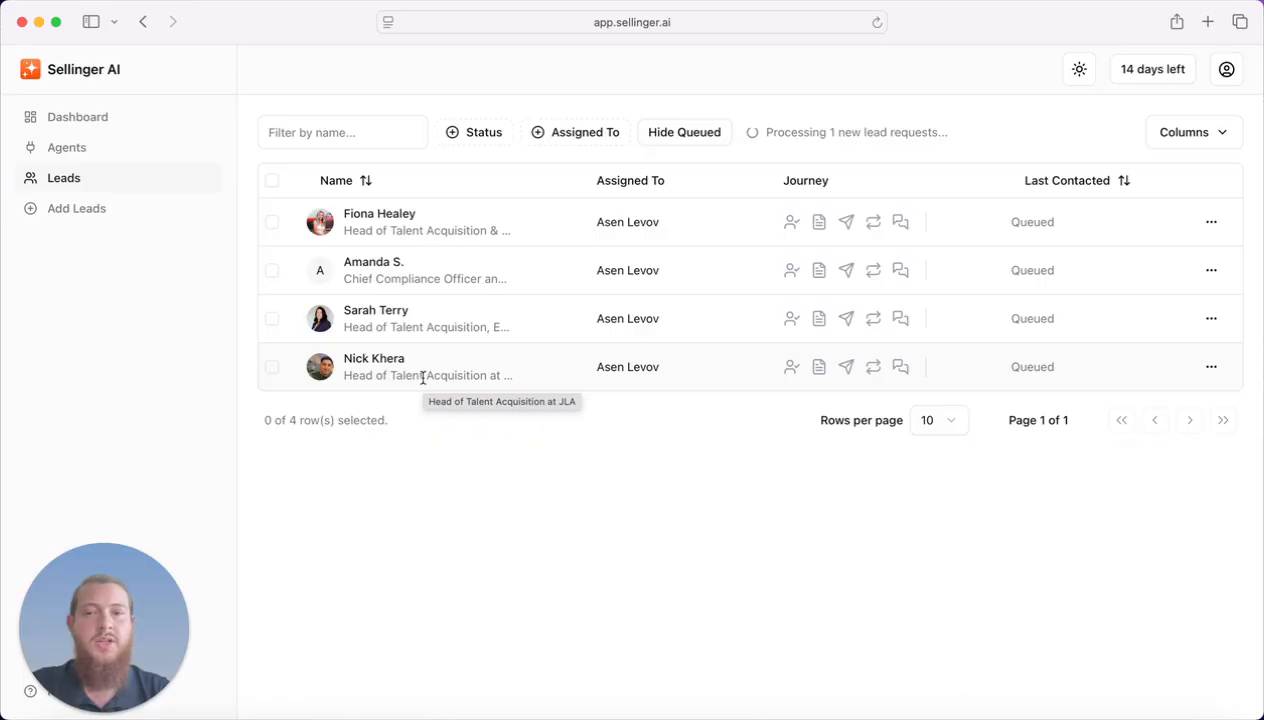
Revisit the suggested leads page, then return to review the Leads table.
left_click(104, 217)
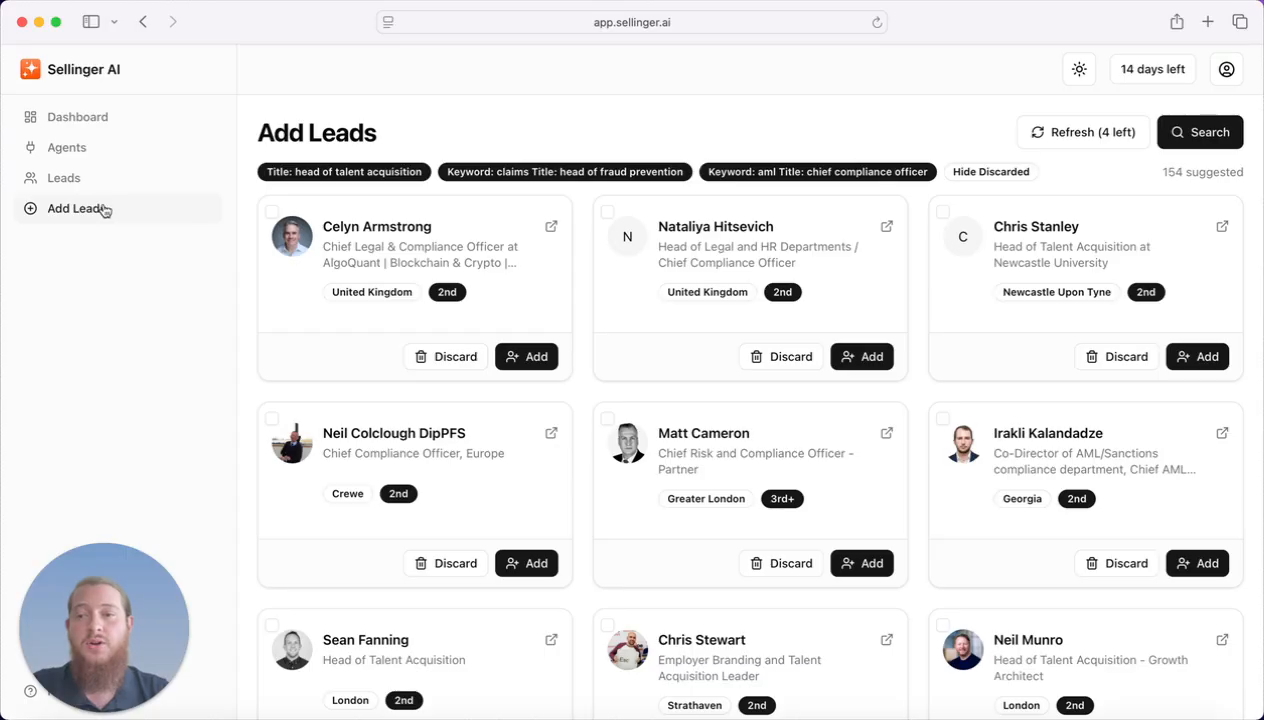
left_click(78, 176)
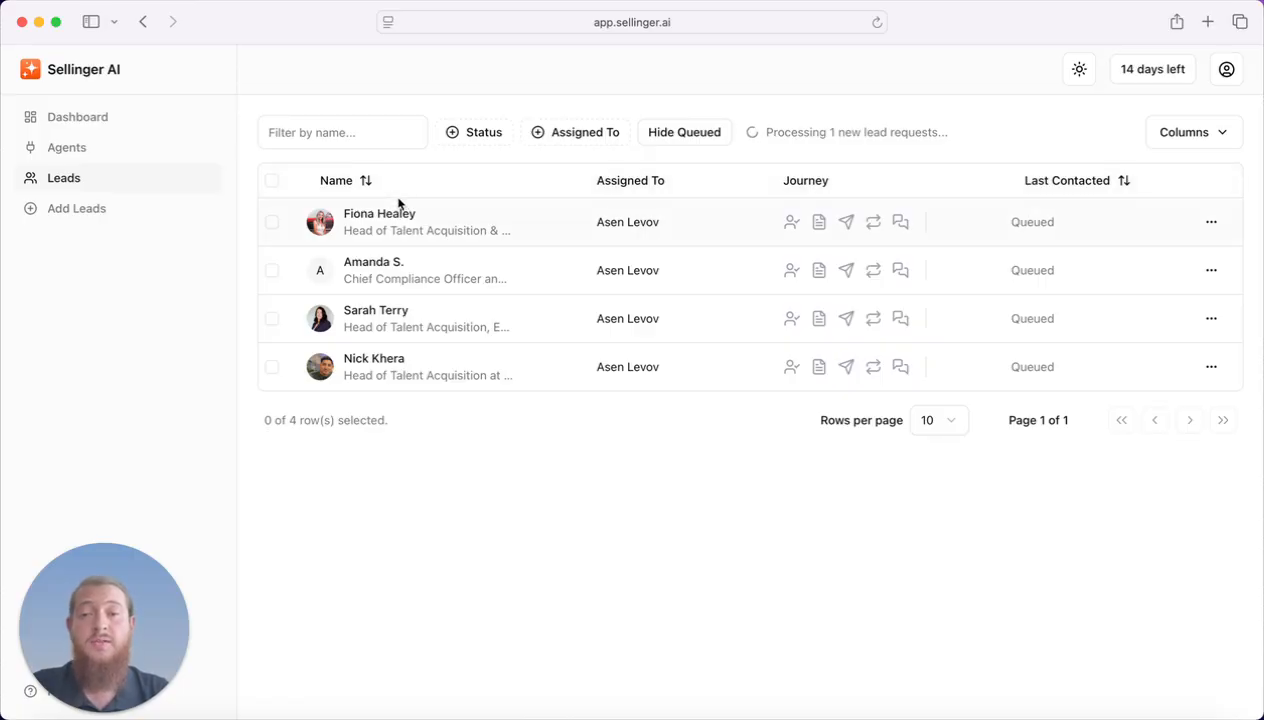
left_click_drag(255, 158, 612, 435)
left_click(590, 455)
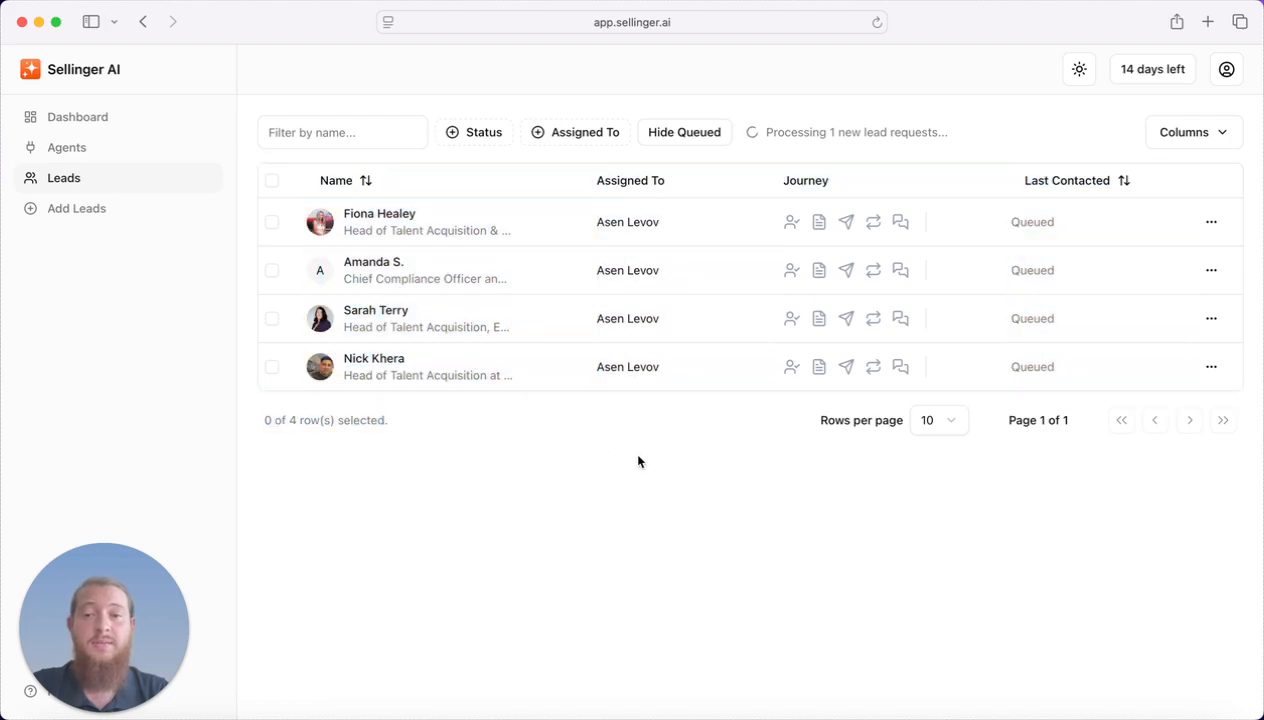
Open the Add Leads form, look at the CSV import and profile URL options, then close it.
left_click(91, 208)
left_click(1214, 147)
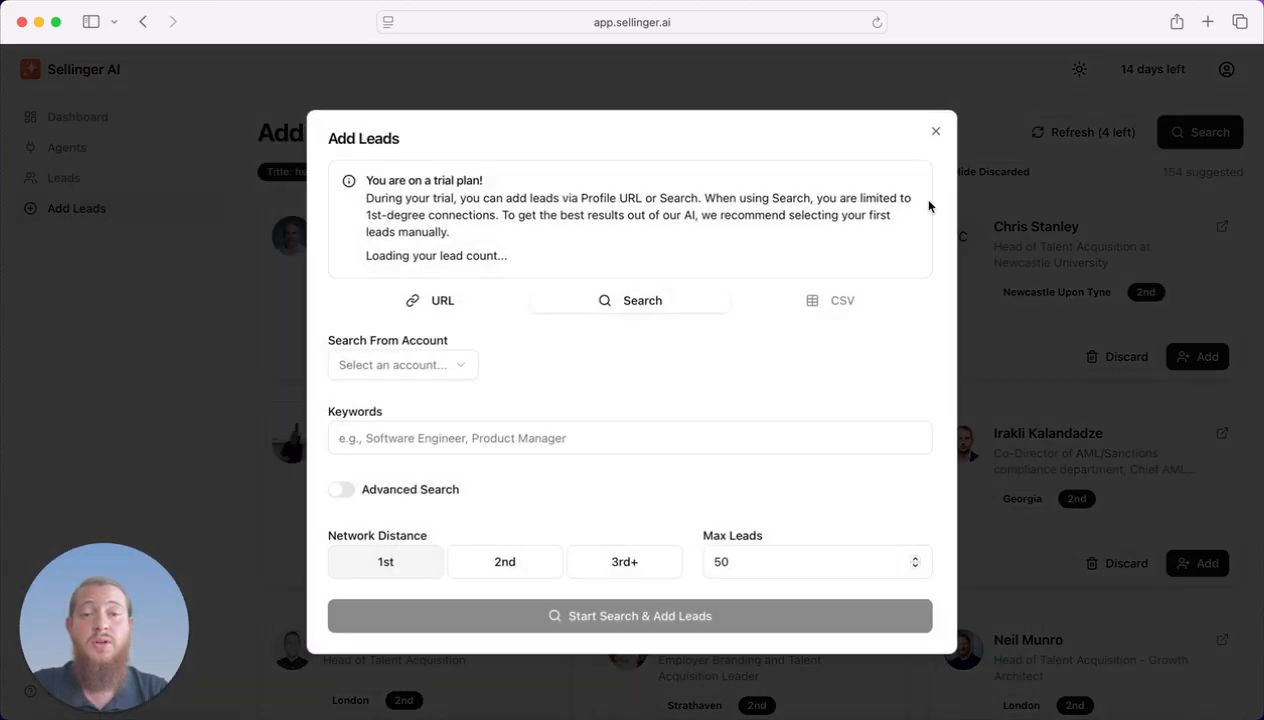
left_click_drag(806, 304, 885, 301)
left_click(885, 301)
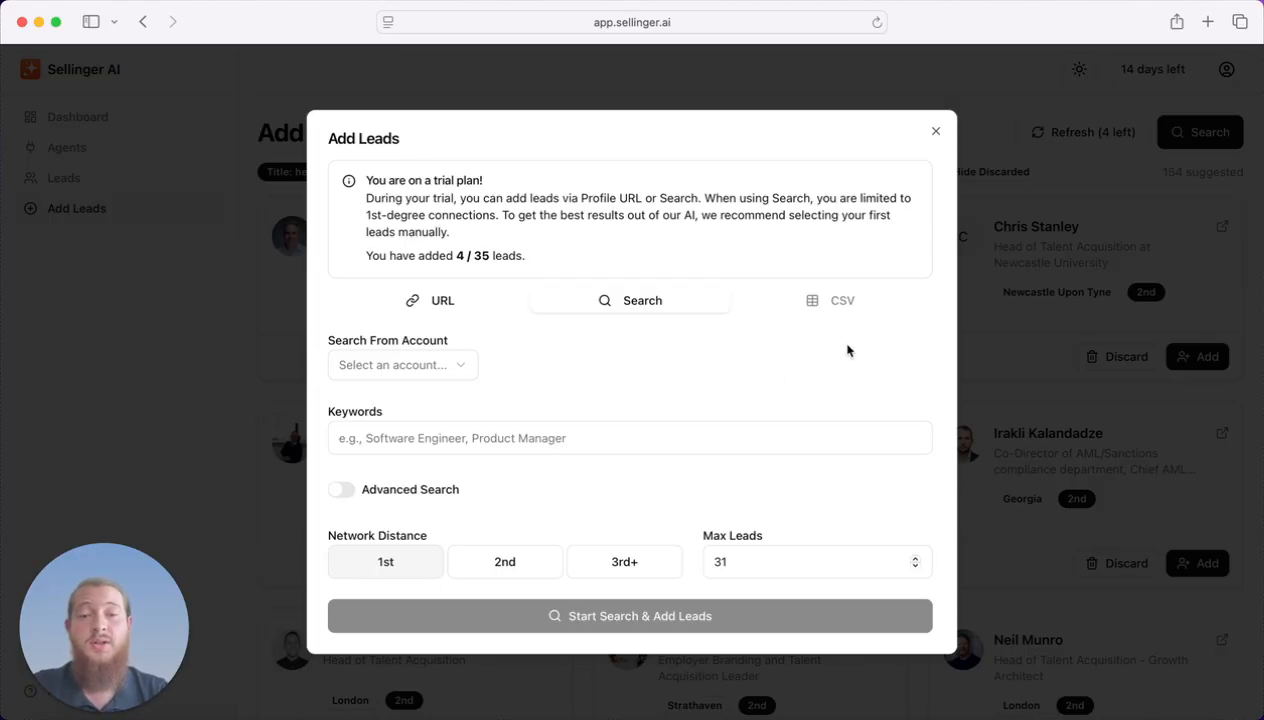
left_click(437, 300)
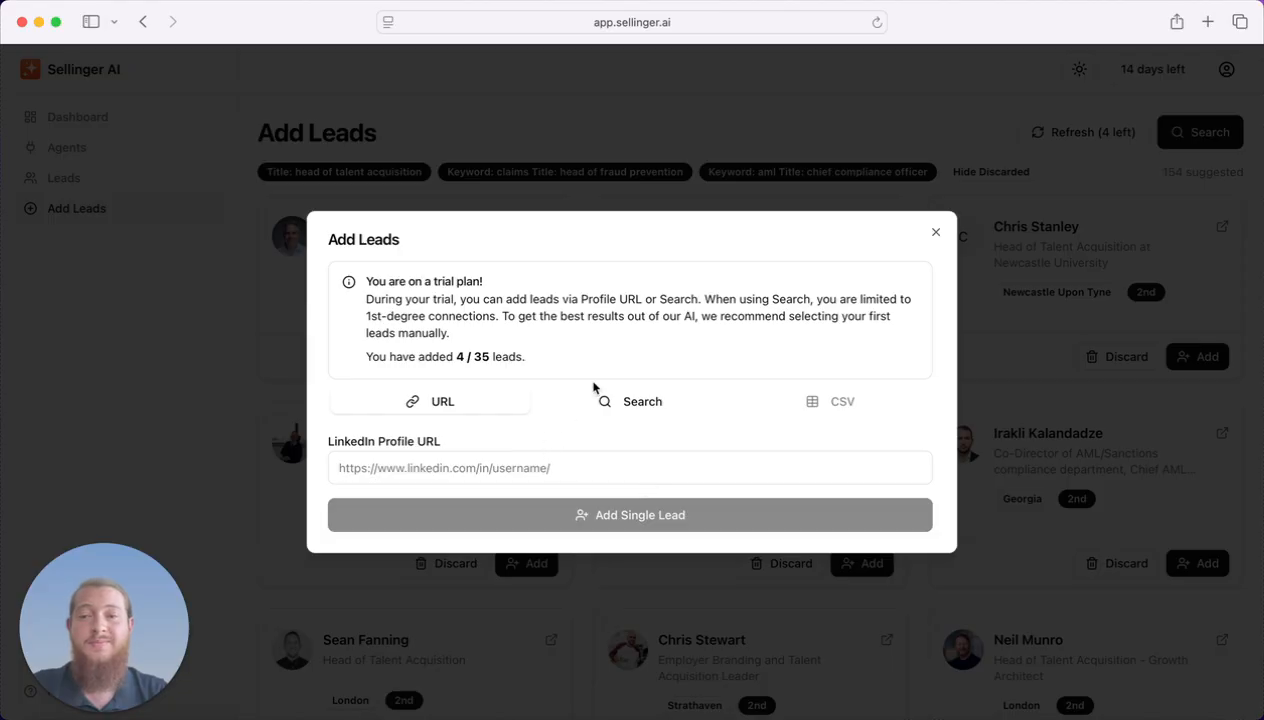
key("Escape")
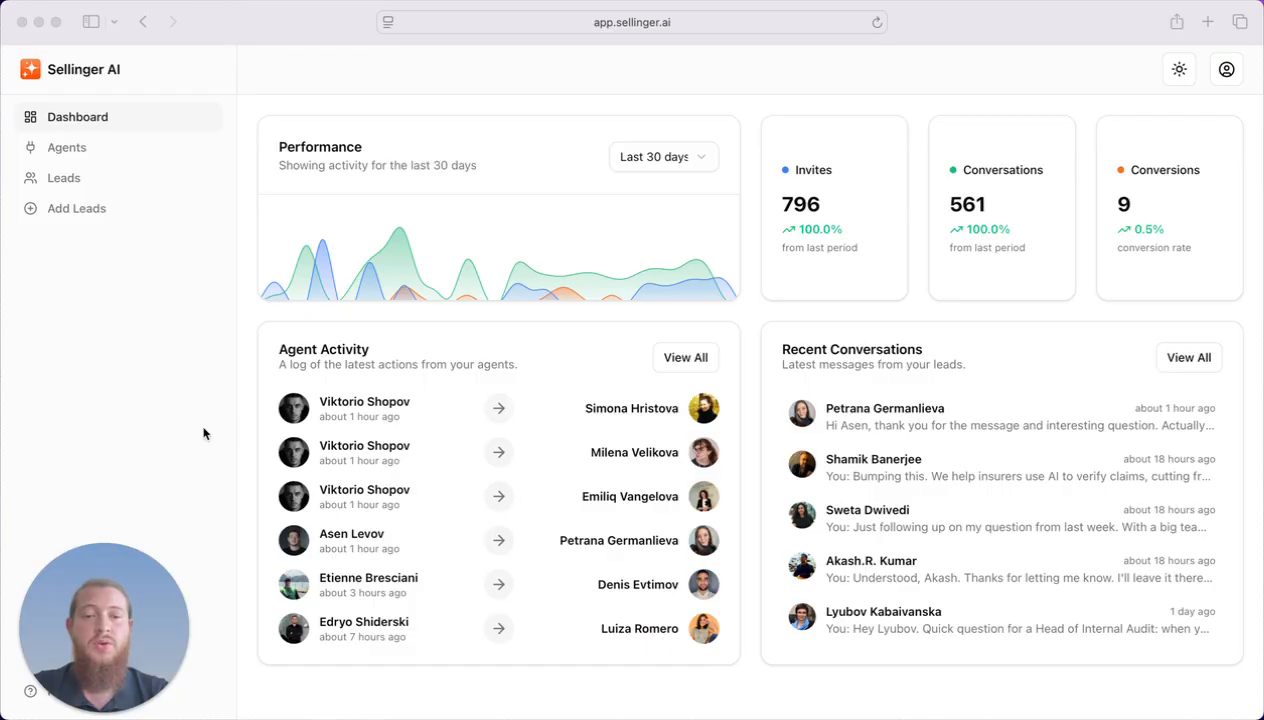
Open the complete agent activity log and load more entries.
left_click(584, 371)
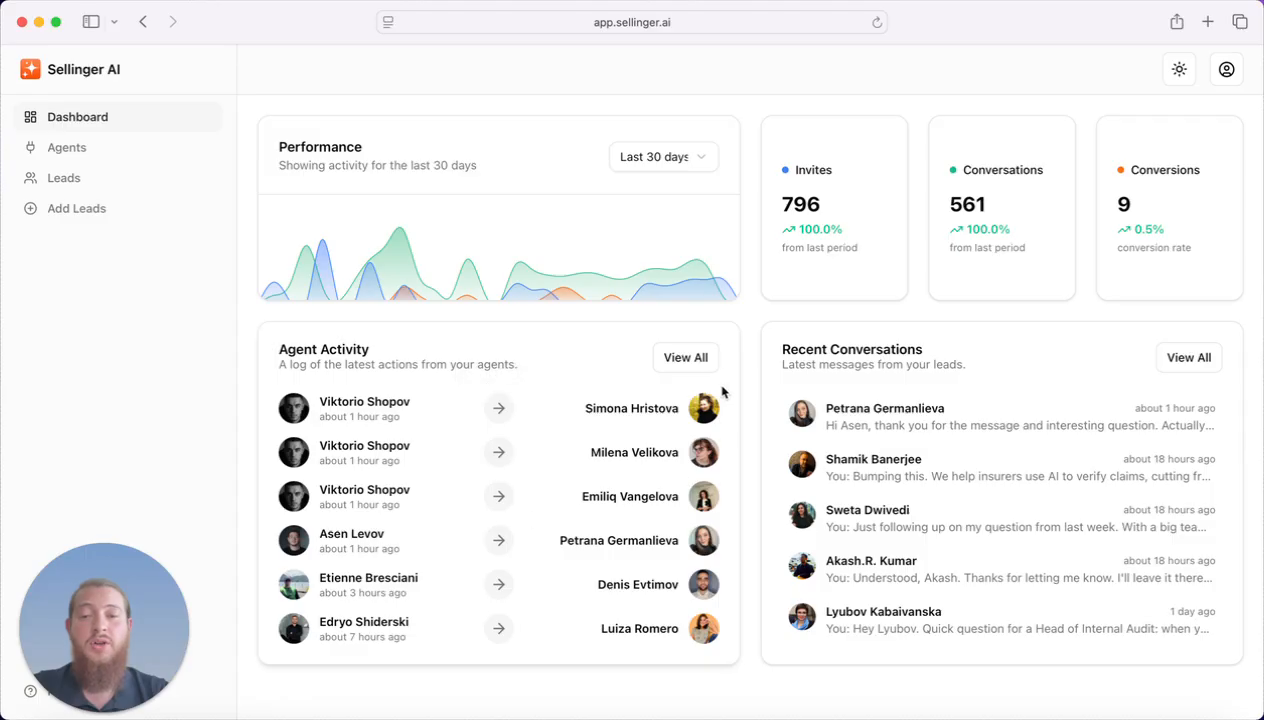
left_click(700, 358)
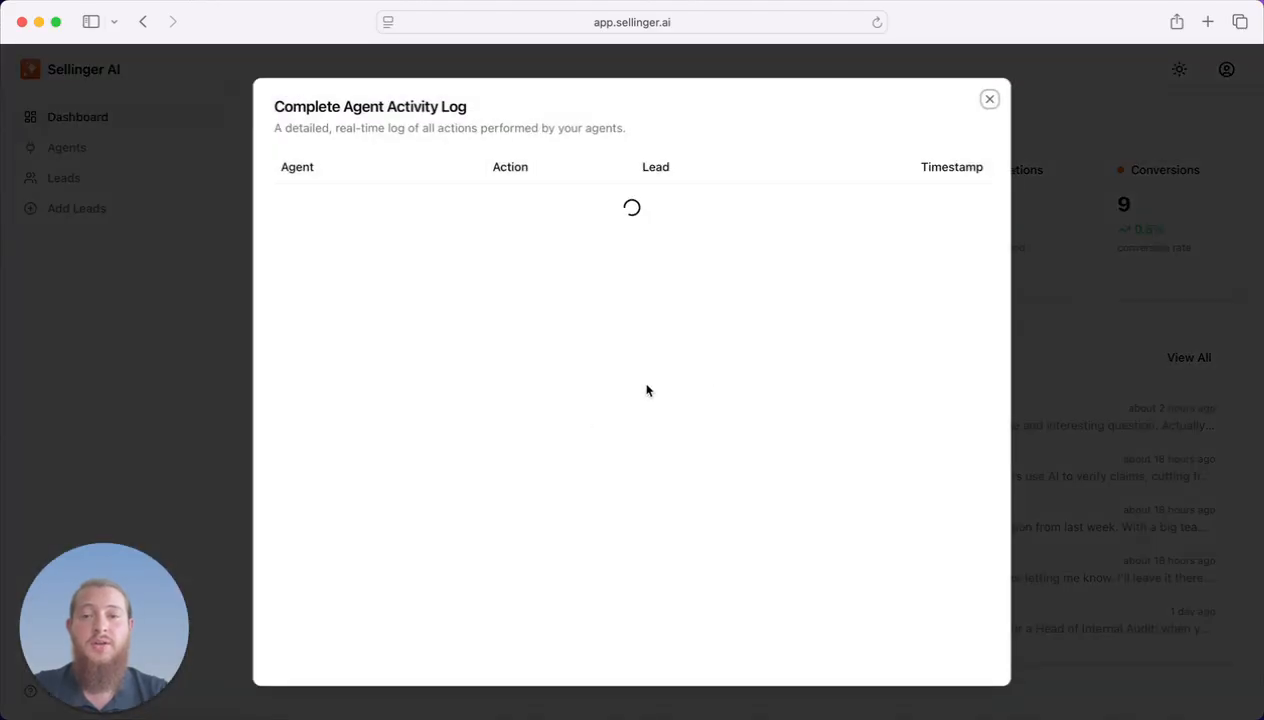
scroll(652, 387, "down", 10)
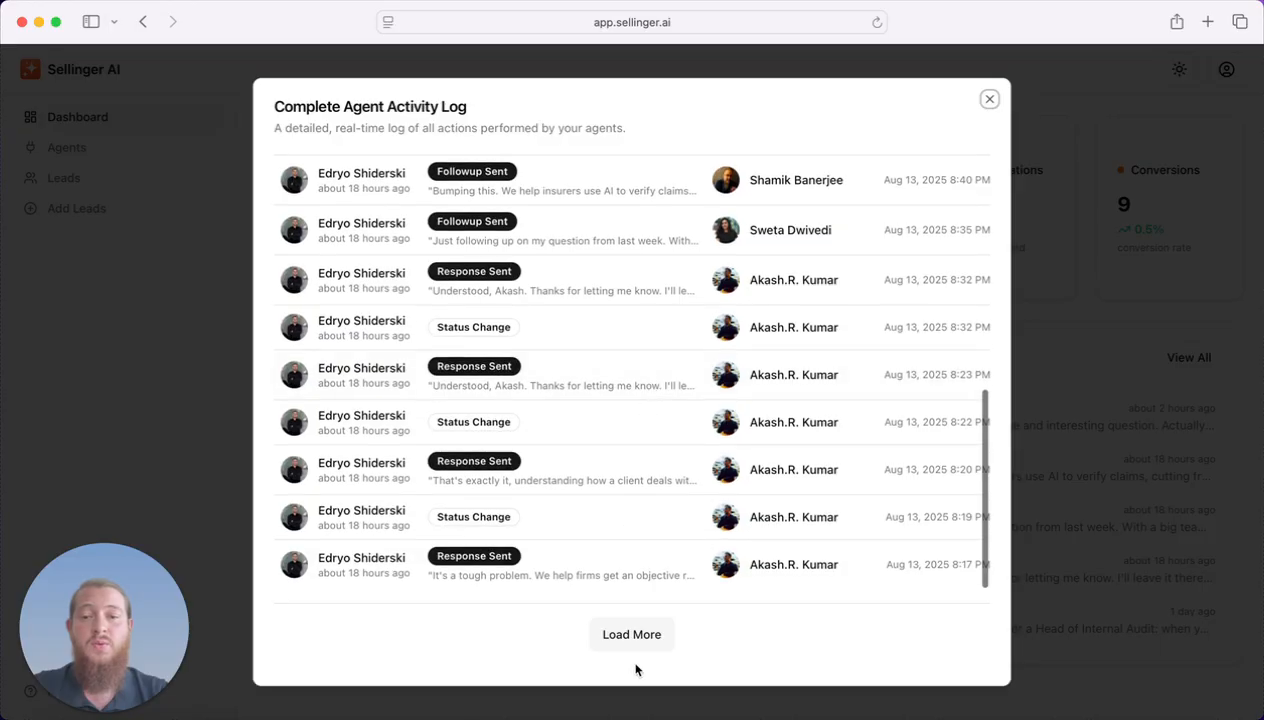
left_click(645, 634)
Scroll through the older activity entries, then close the log back to the dashboard.
scroll(568, 366, "down", 4)
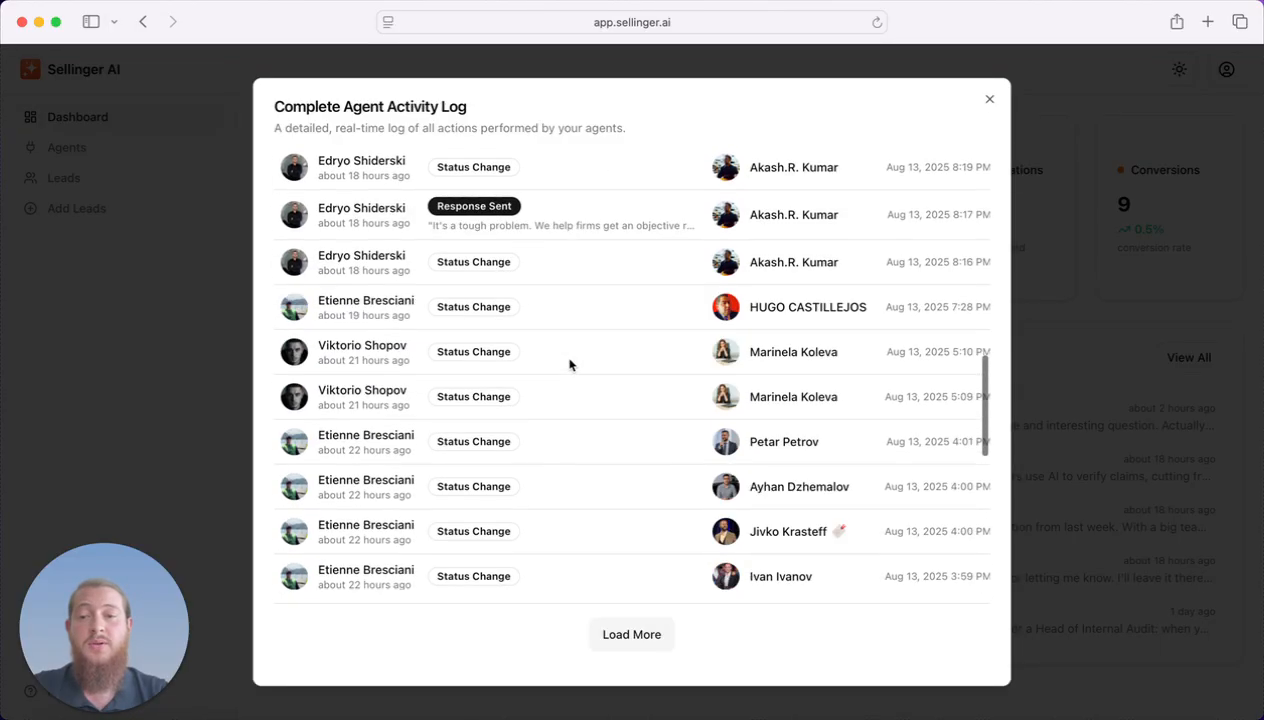
scroll(575, 400, "down", 10)
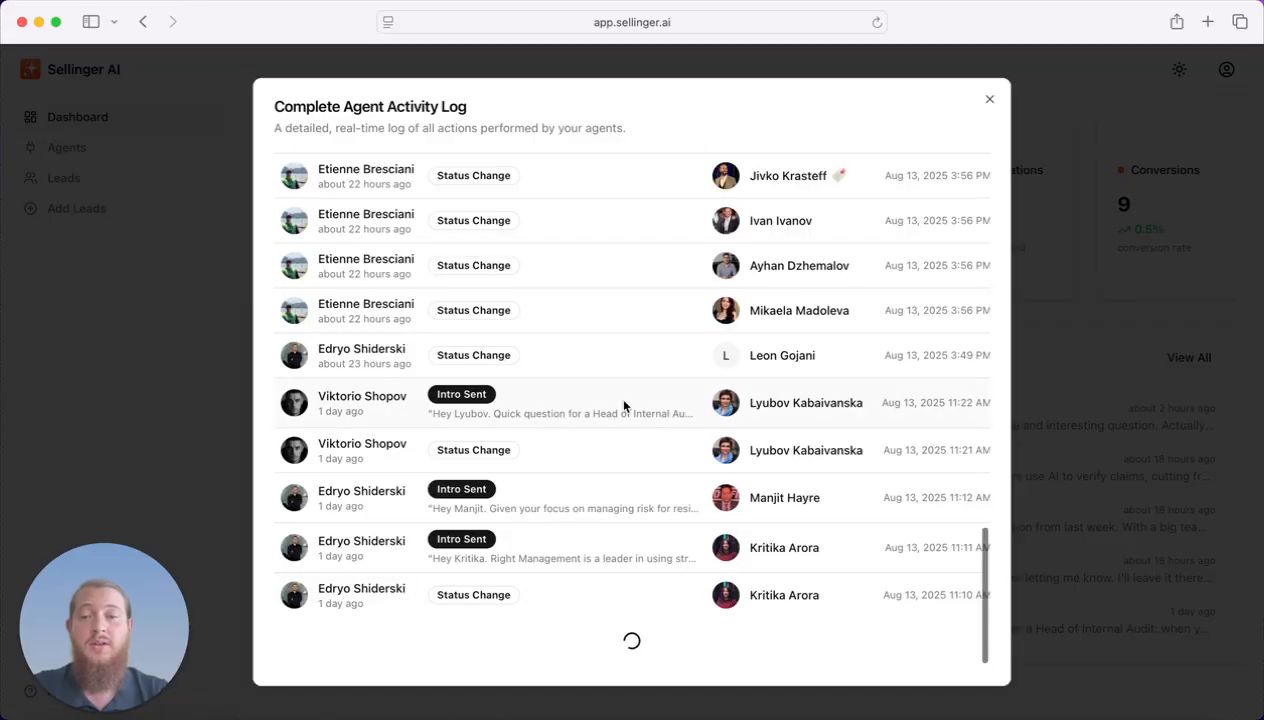
scroll(623, 405, "down", 10)
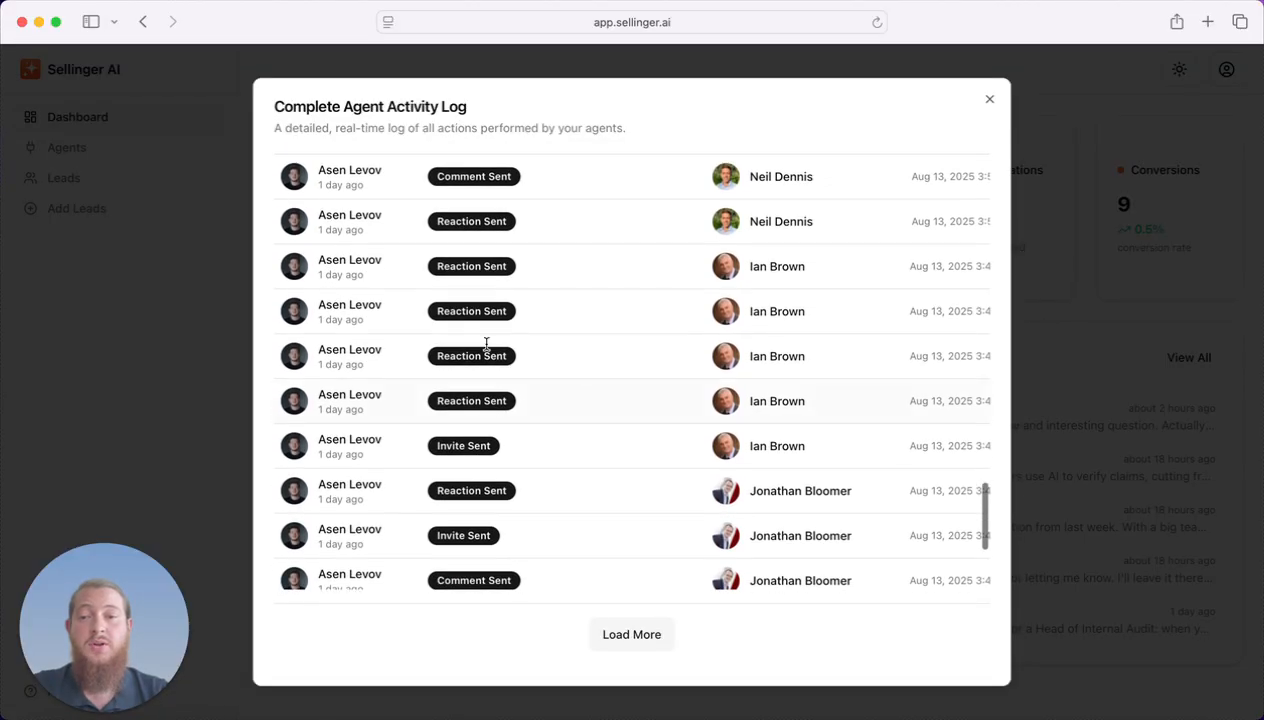
scroll(361, 243, "down", 5)
scroll(361, 243, "up", 4)
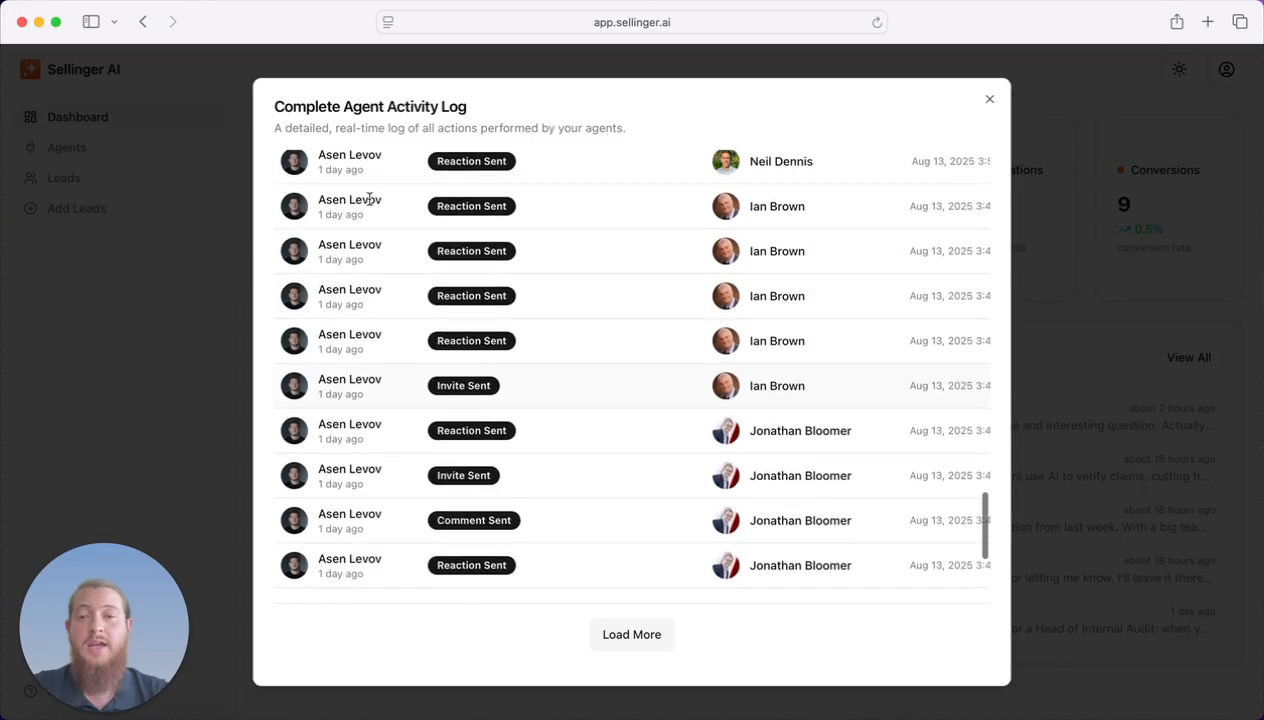
scroll(369, 200, "up", 3)
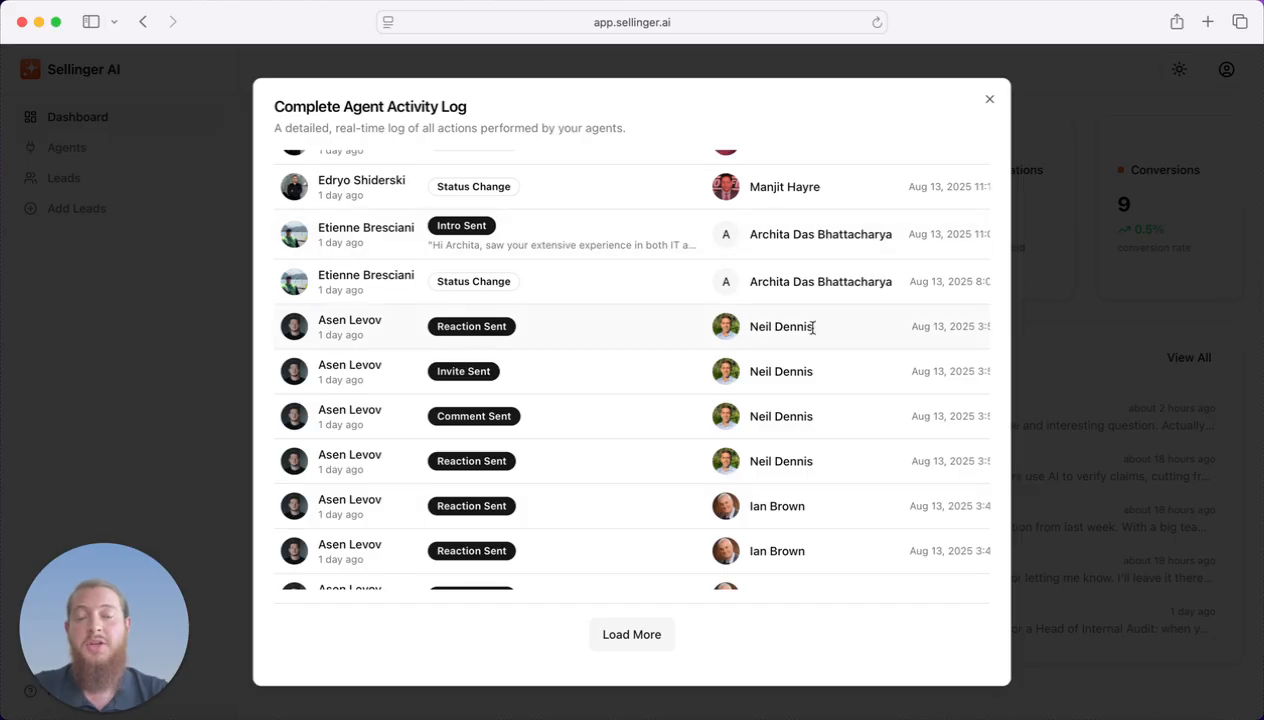
scroll(691, 415, "down", 5)
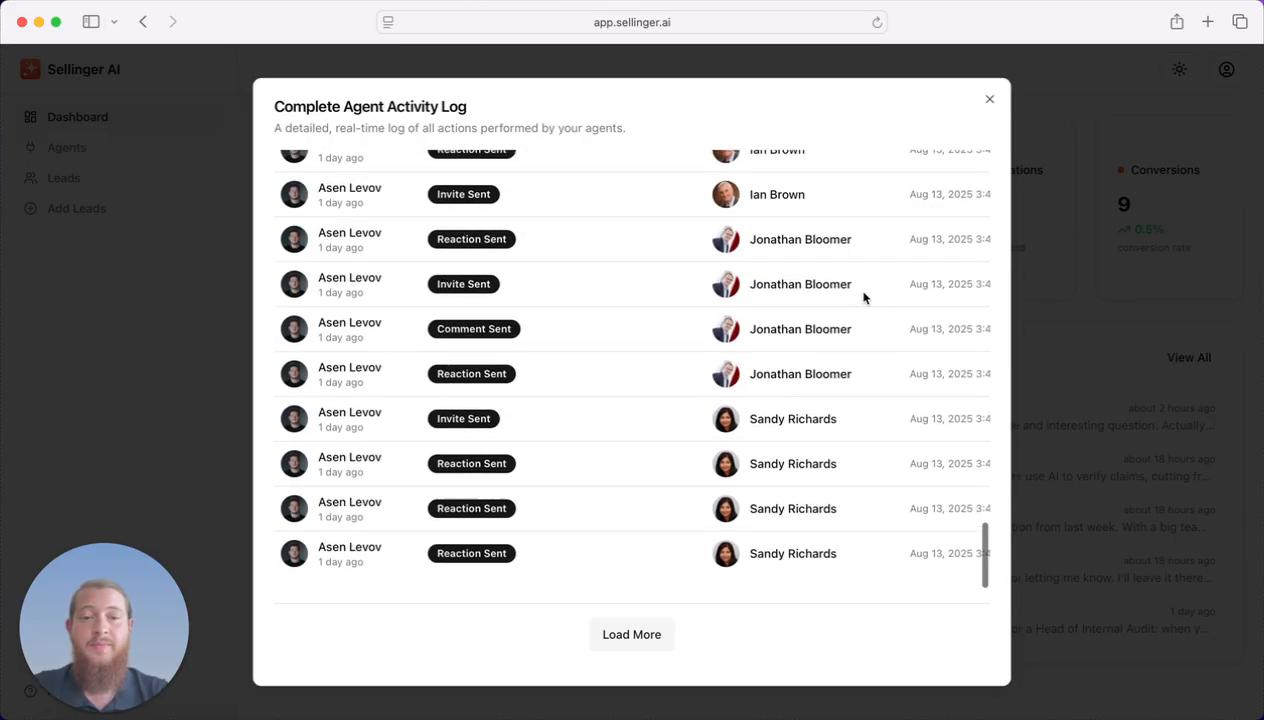
left_click(1075, 234)
left_click_drag(783, 349, 948, 348)
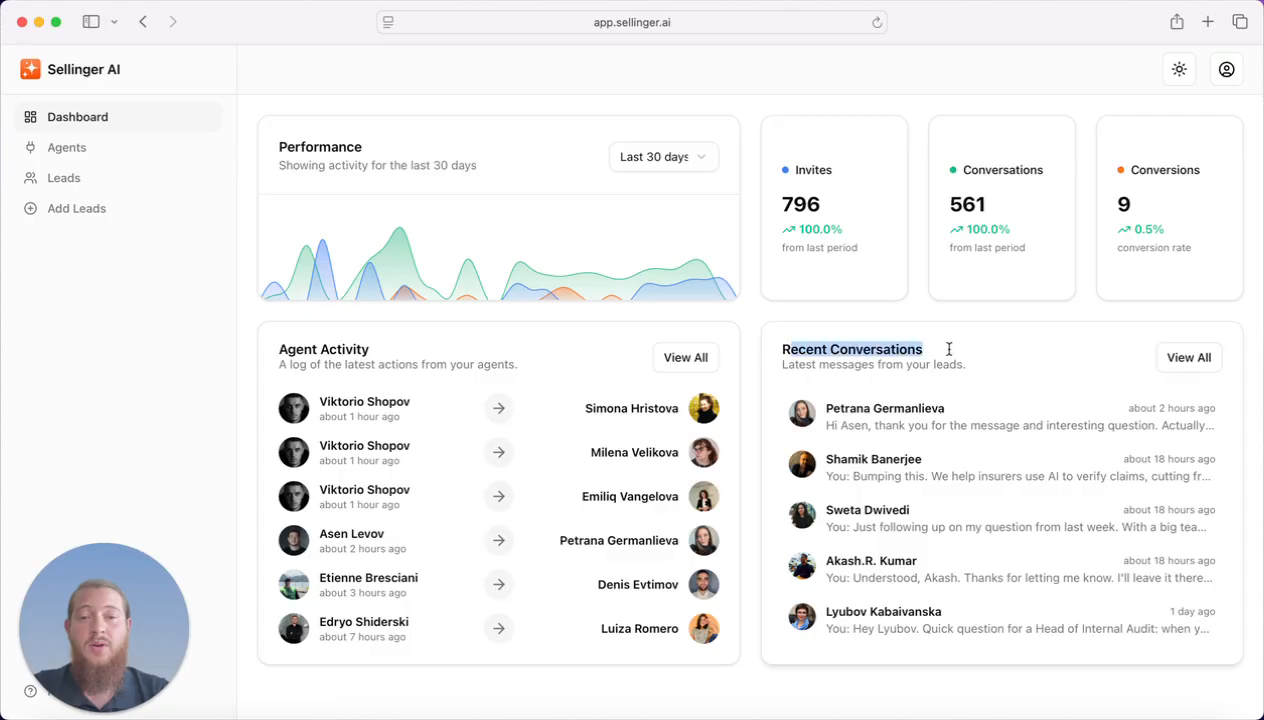
Read two lead conversations from the dashboard's Recent Conversations panel.
left_click(952, 349)
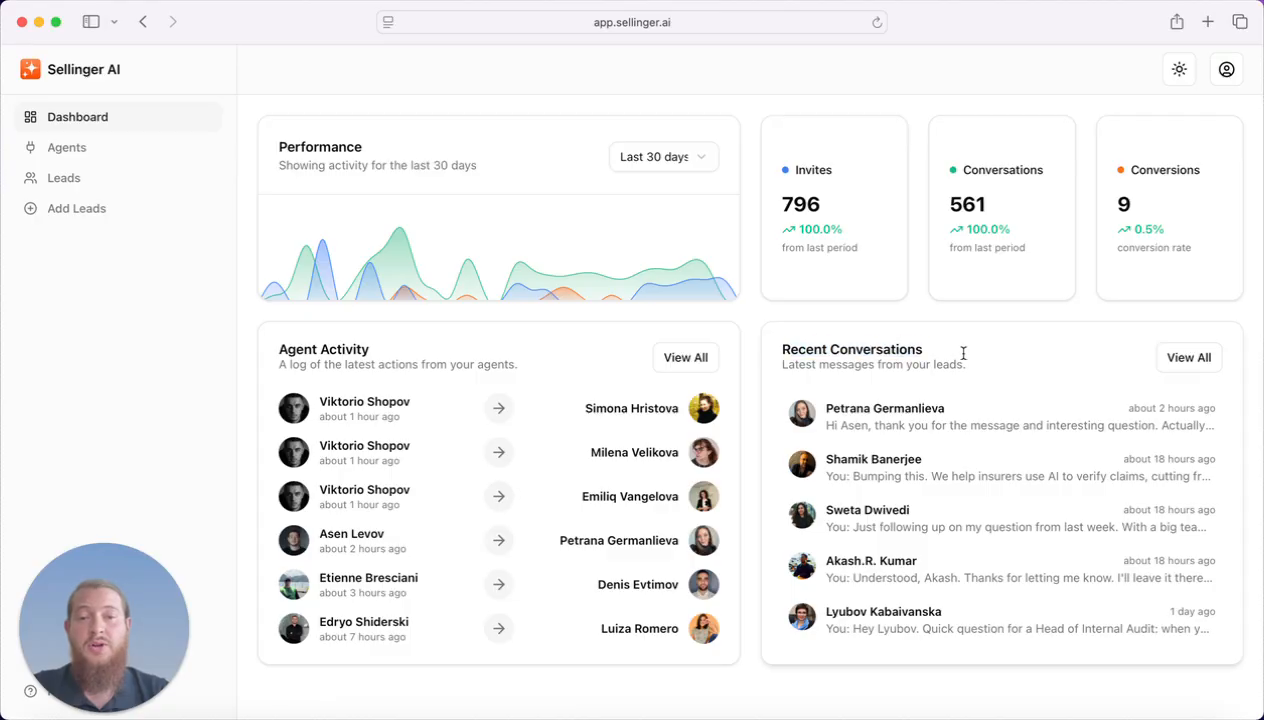
left_click(1072, 428)
scroll(738, 357, "up", 5)
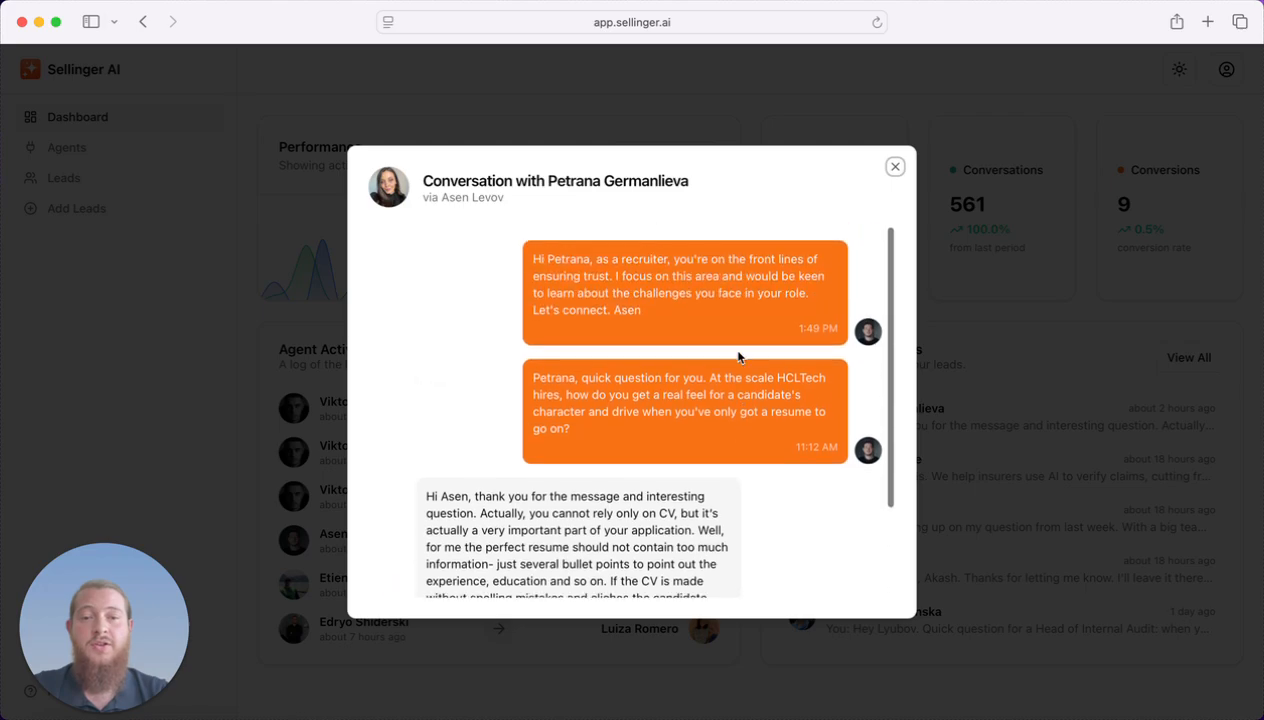
scroll(738, 357, "down", 3)
left_click(1018, 363)
left_click(990, 488)
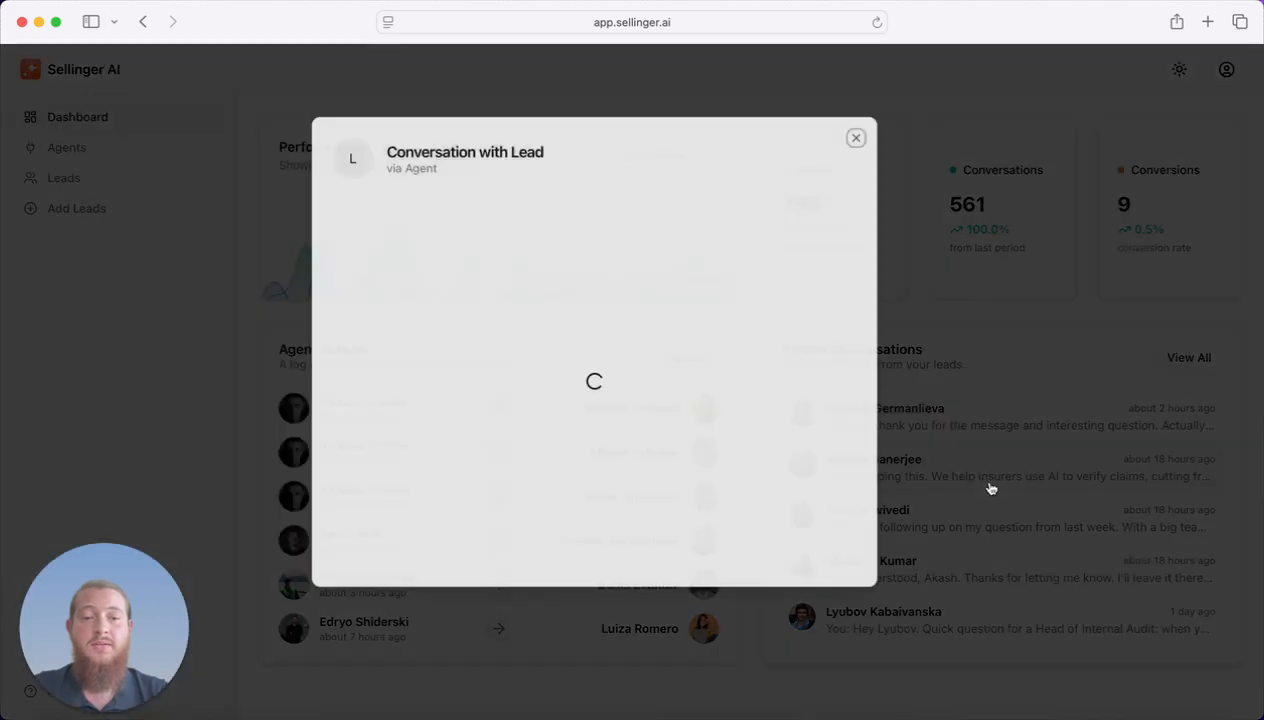
left_click(1027, 429)
In the View All list, load older conversations, read two of them, then go to Leads.
left_click(1187, 358)
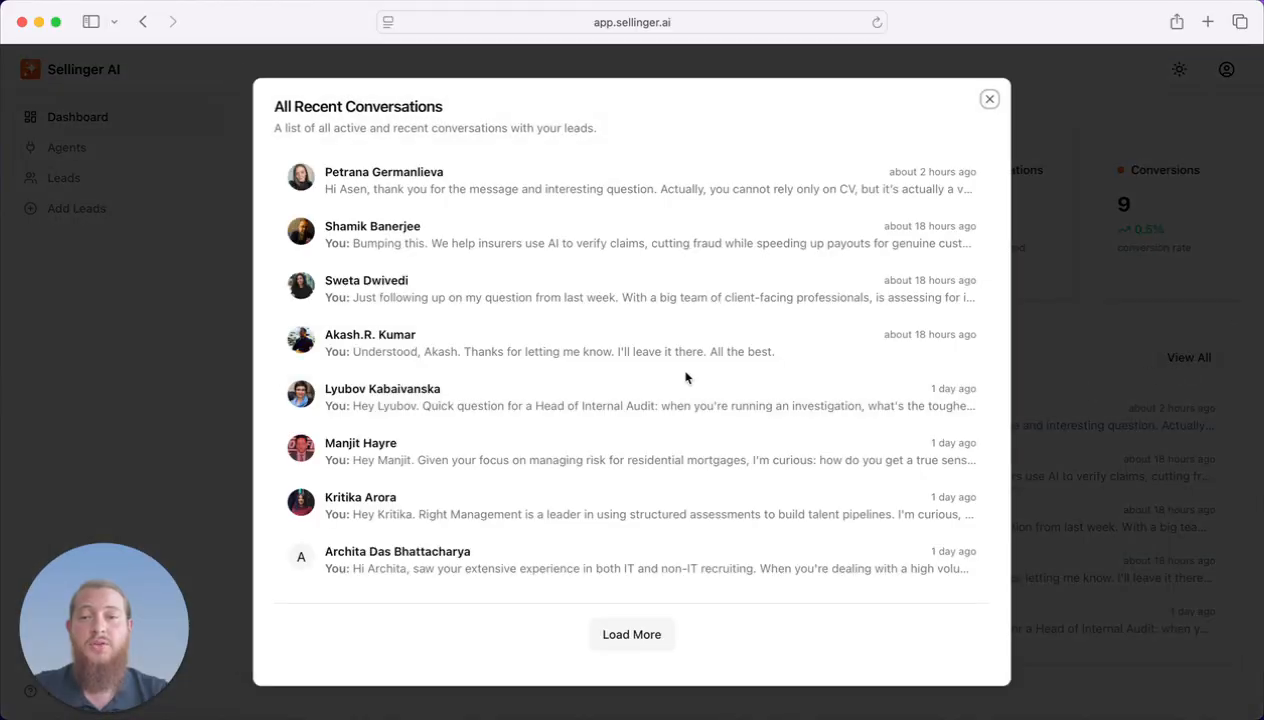
scroll(685, 377, "down", 10)
left_click(612, 652)
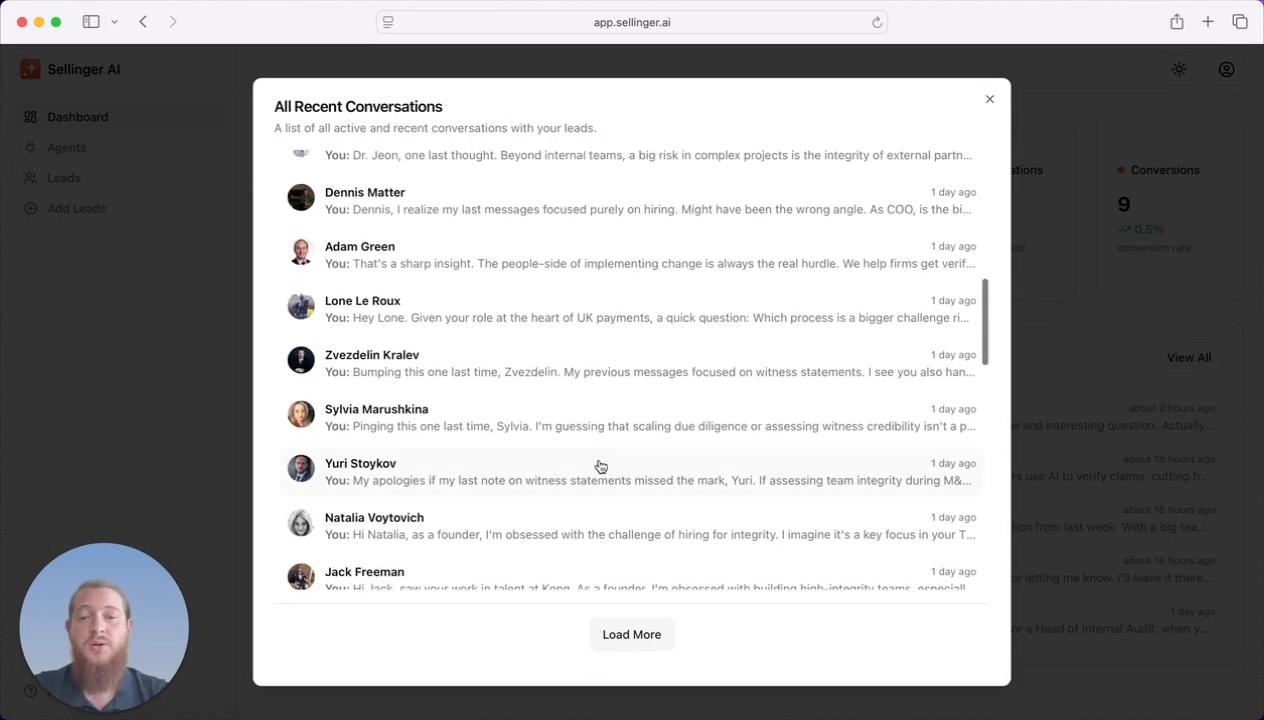
scroll(598, 450, "down", 10)
left_click(563, 341)
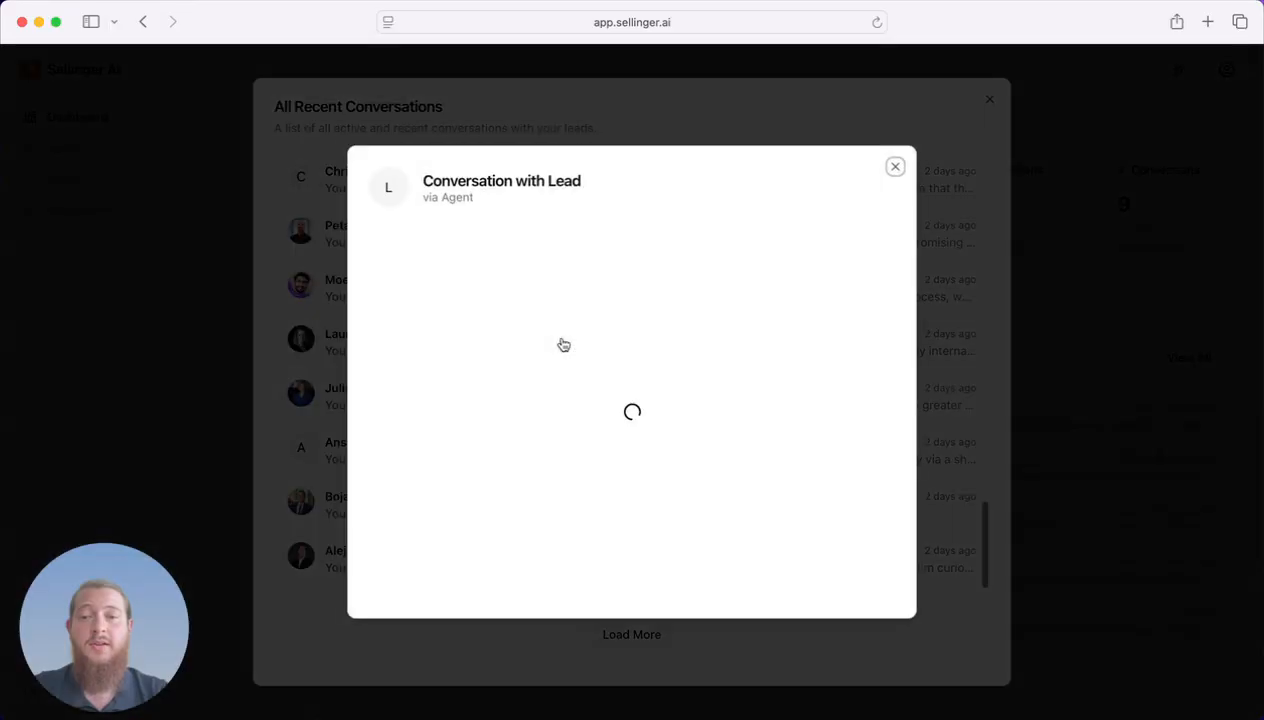
left_click(324, 384)
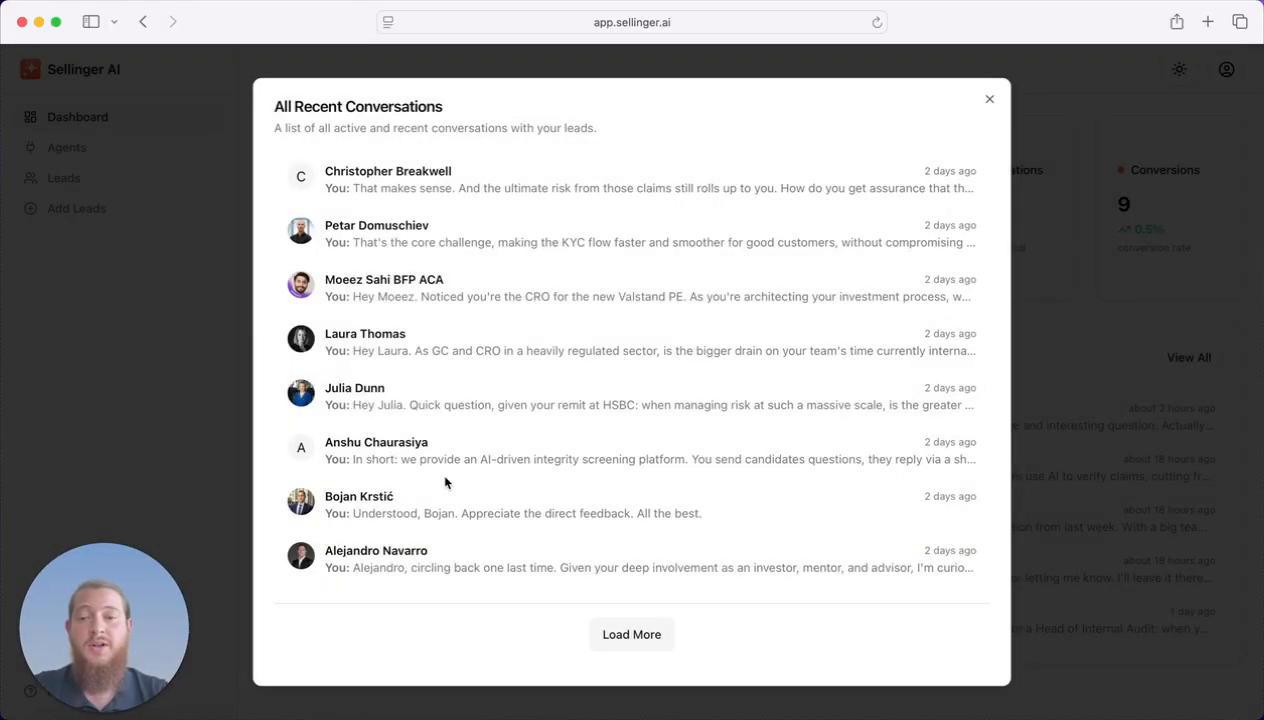
scroll(525, 370, "up", 5)
left_click(525, 345)
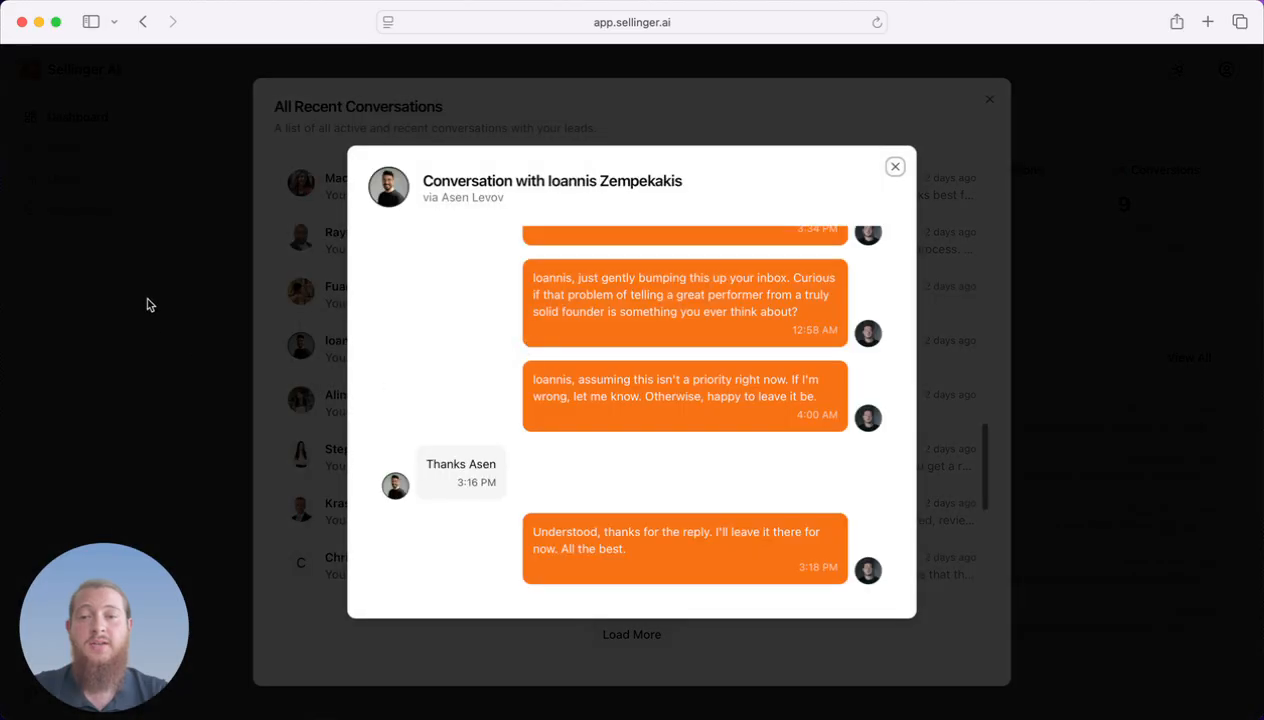
left_click(305, 276)
left_click(228, 305)
left_click(130, 183)
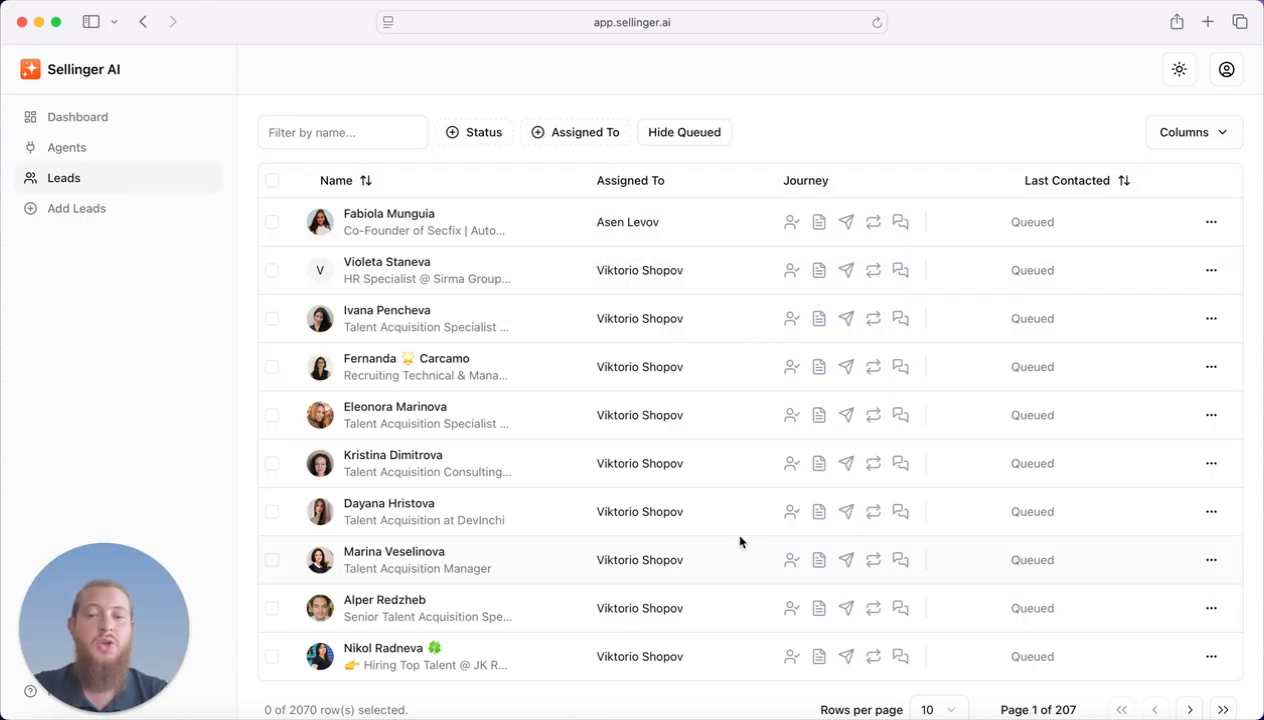
Hide queued leads and view the Deep Research summaries of two contacted leads.
left_click(693, 137)
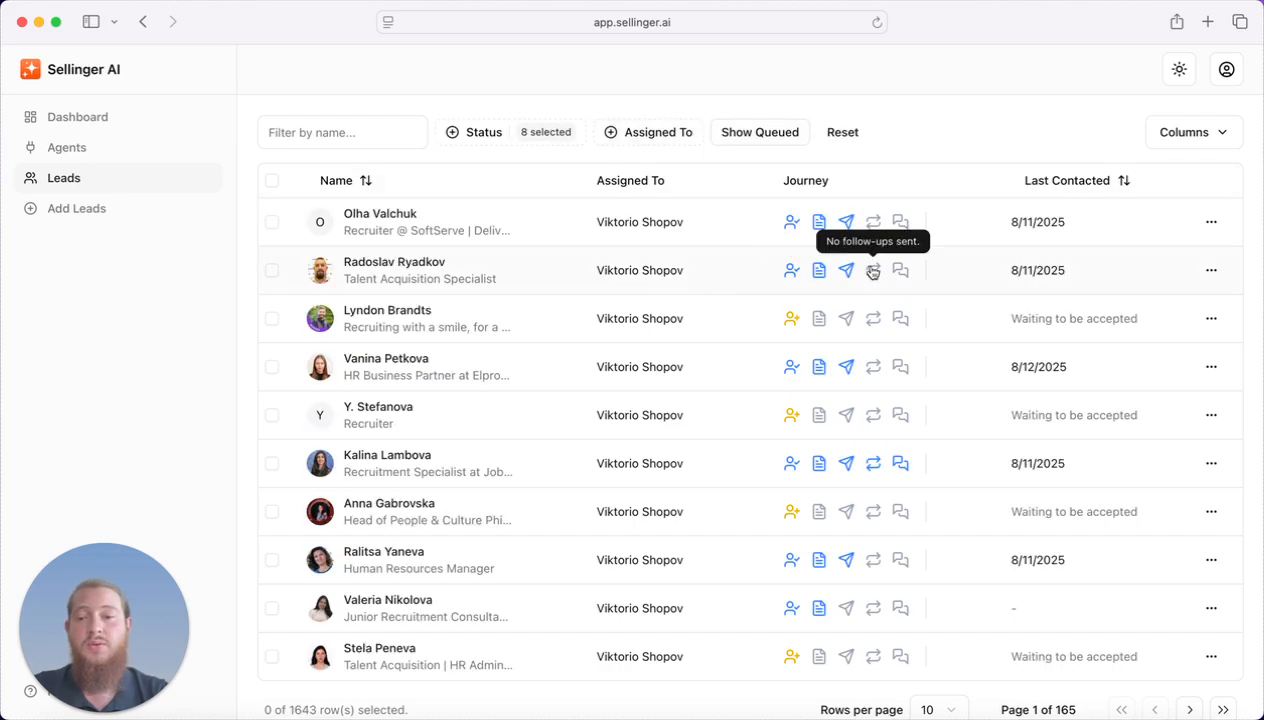
scroll(950, 177, "down", 1)
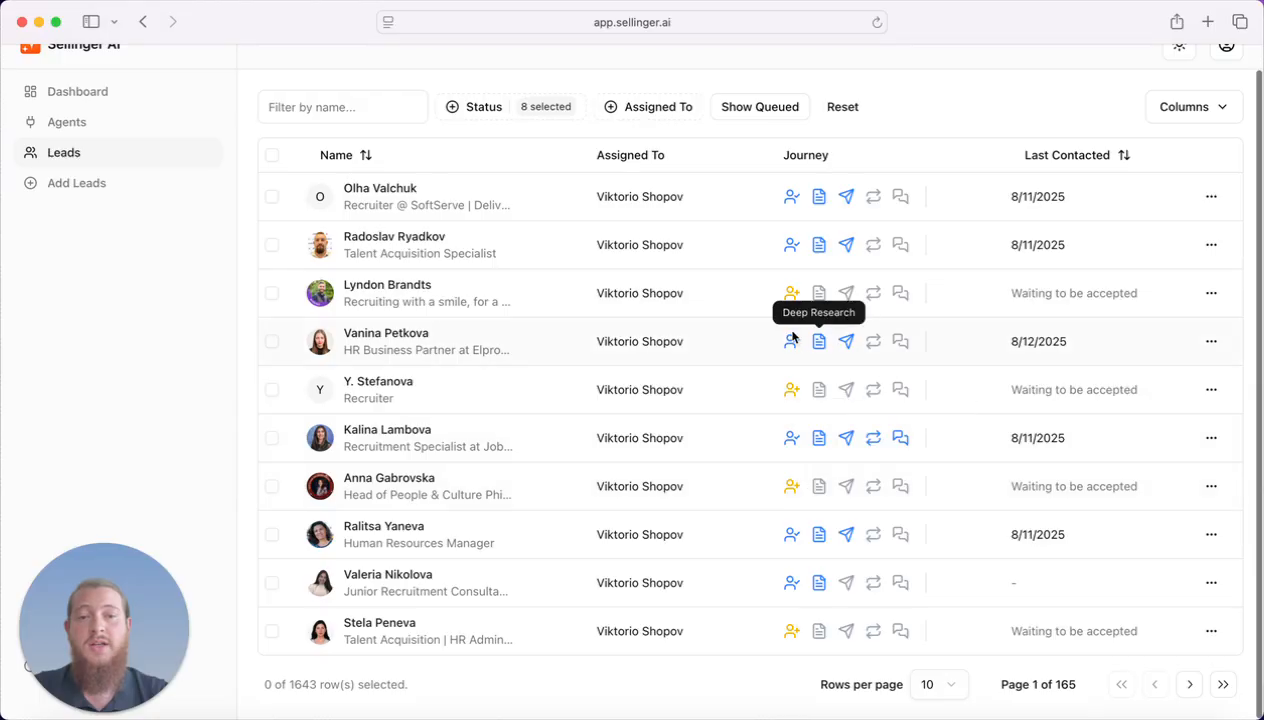
mouse_move(847, 344)
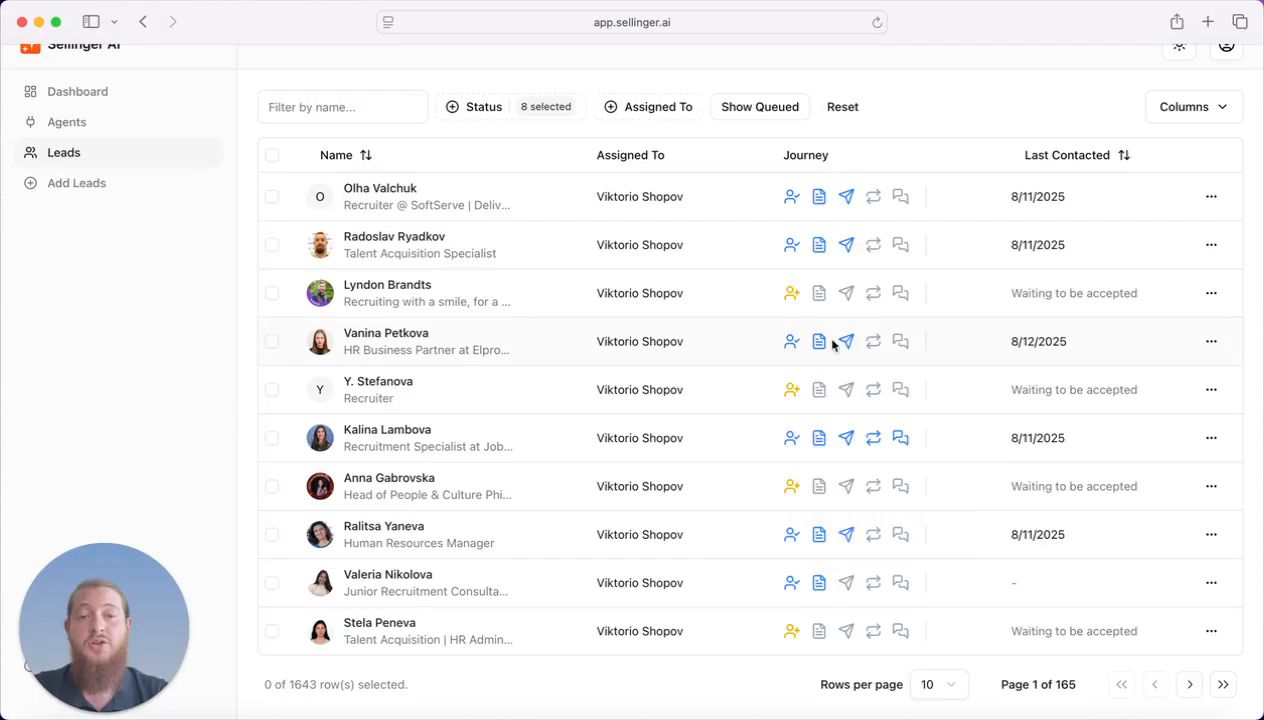
left_click(818, 342)
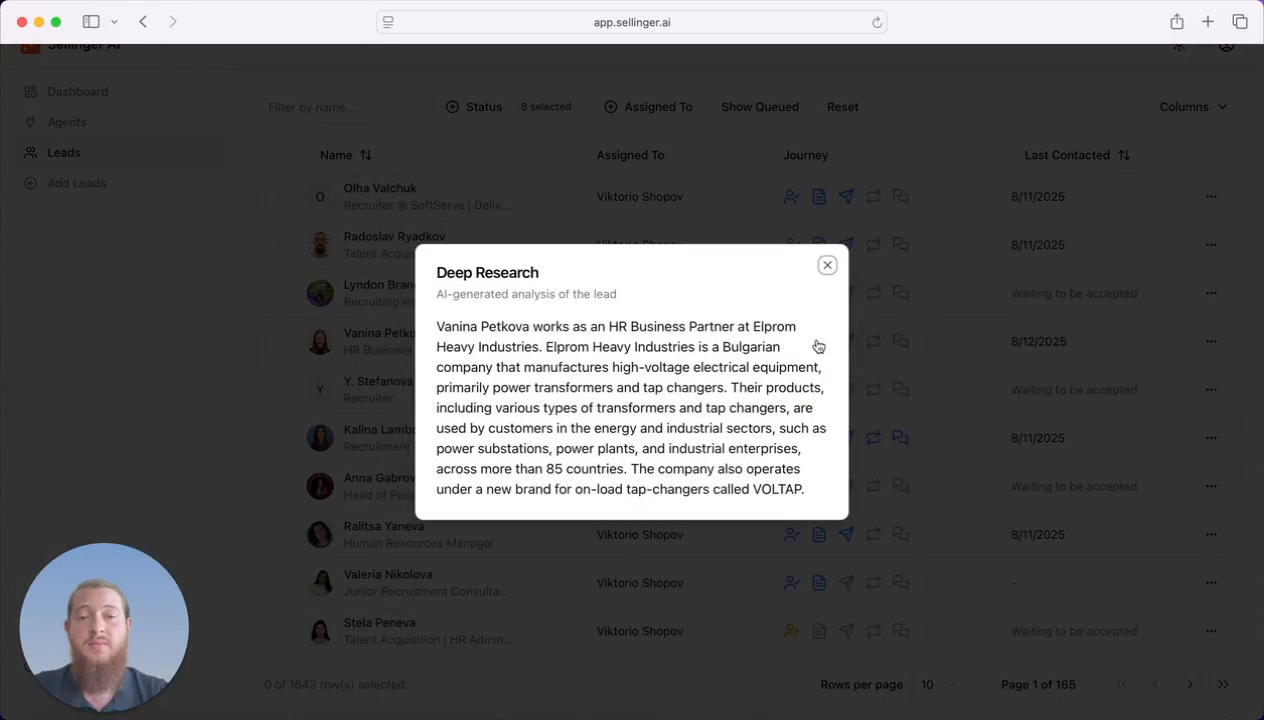
left_click(867, 365)
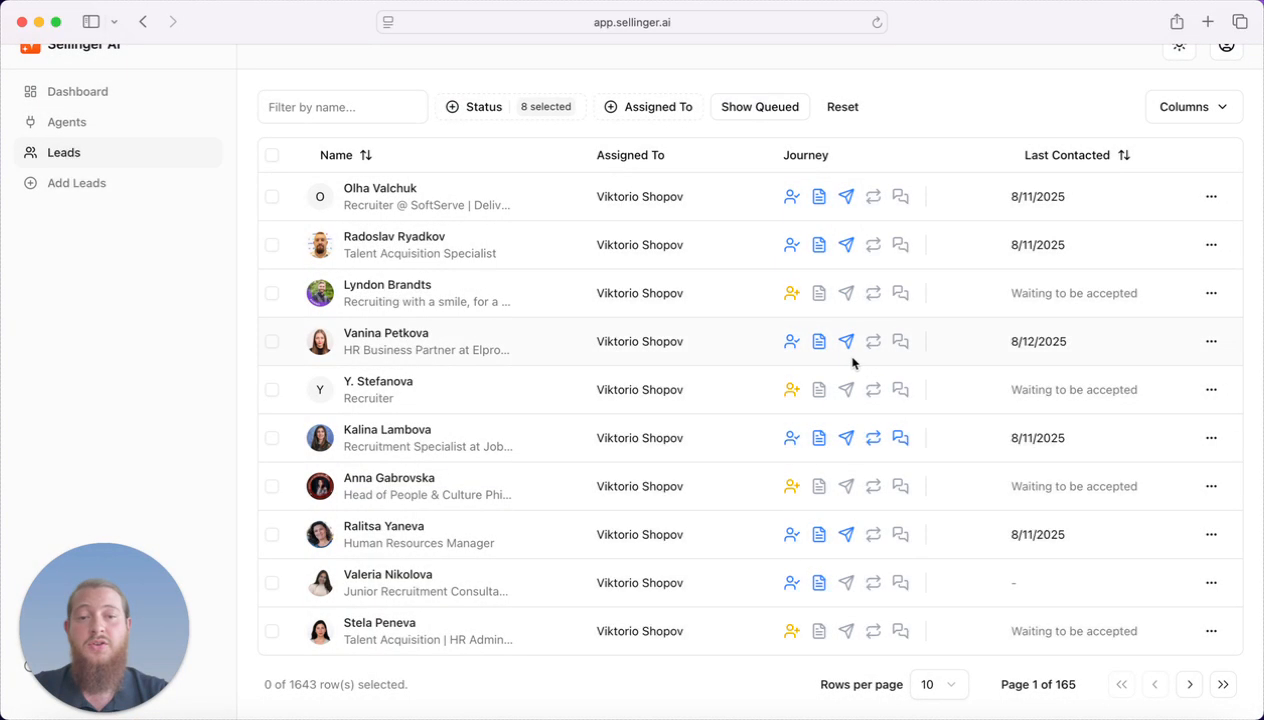
left_click(818, 438)
left_click(850, 437)
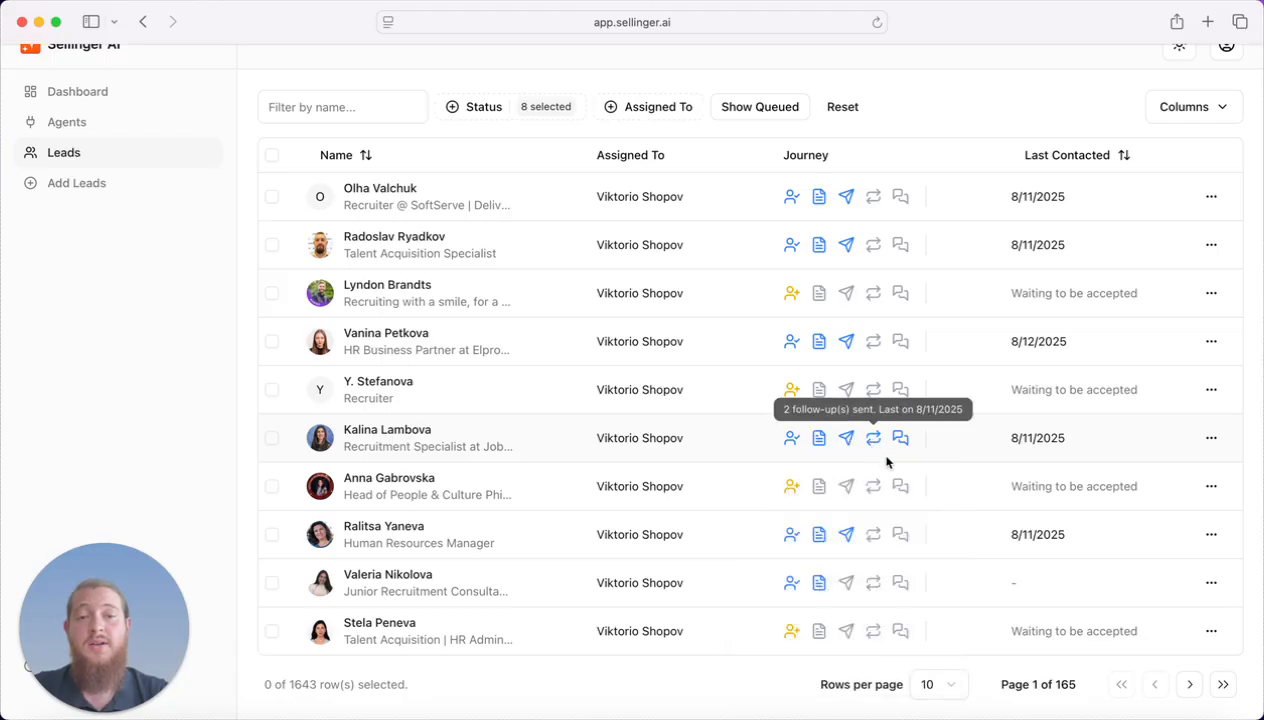
Read through the second lead's conversation thread, then close it.
left_click(900, 438)
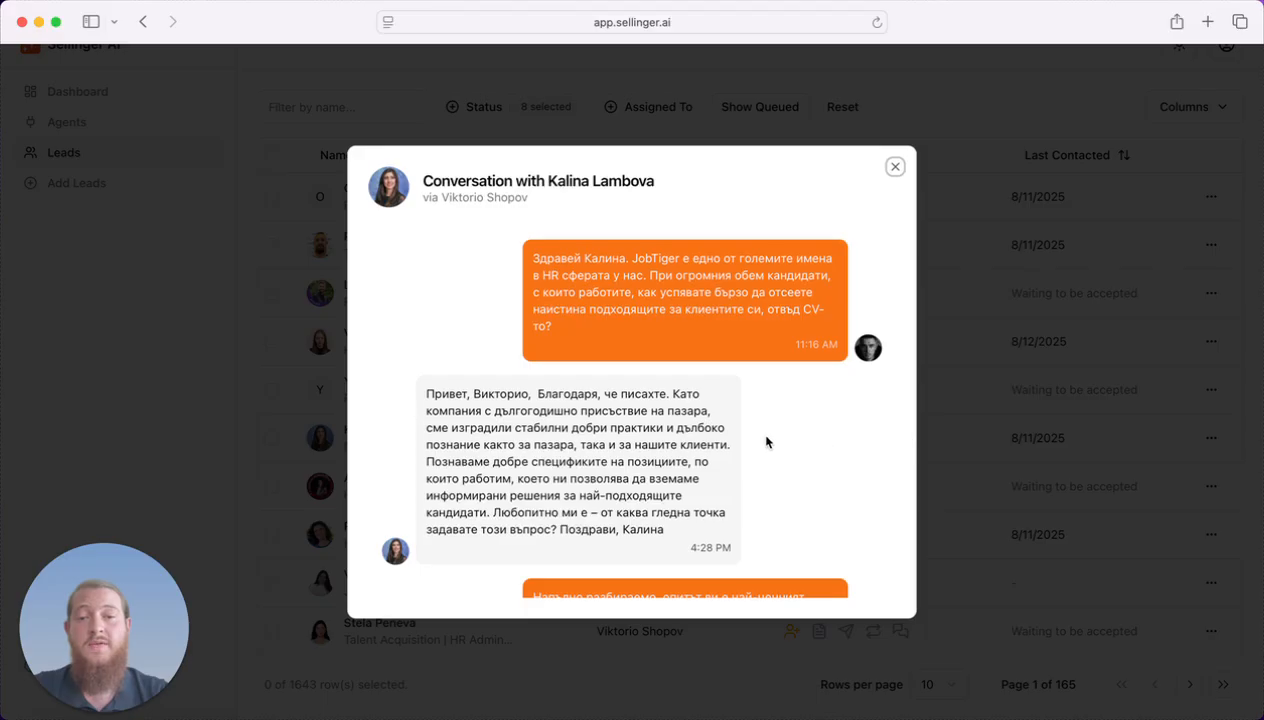
scroll(766, 442, "down", 10)
scroll(766, 442, "up", 3)
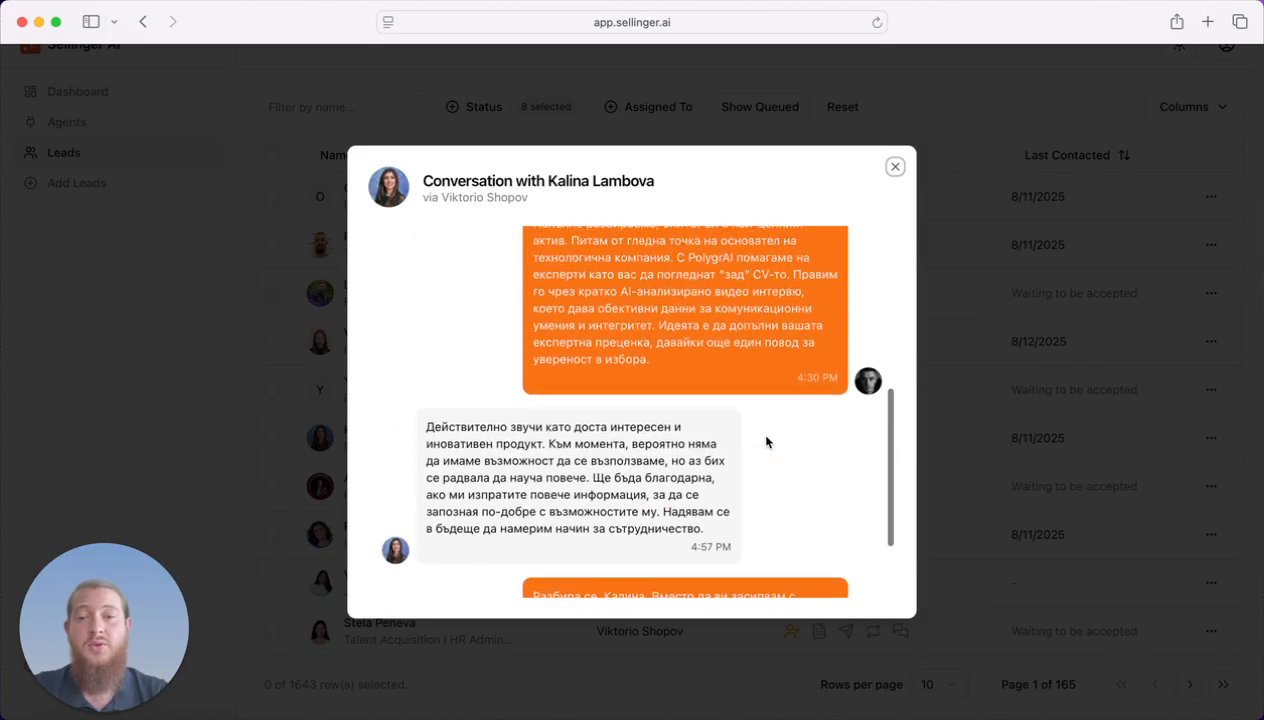
scroll(766, 442, "up", 5)
scroll(790, 436, "down", 6)
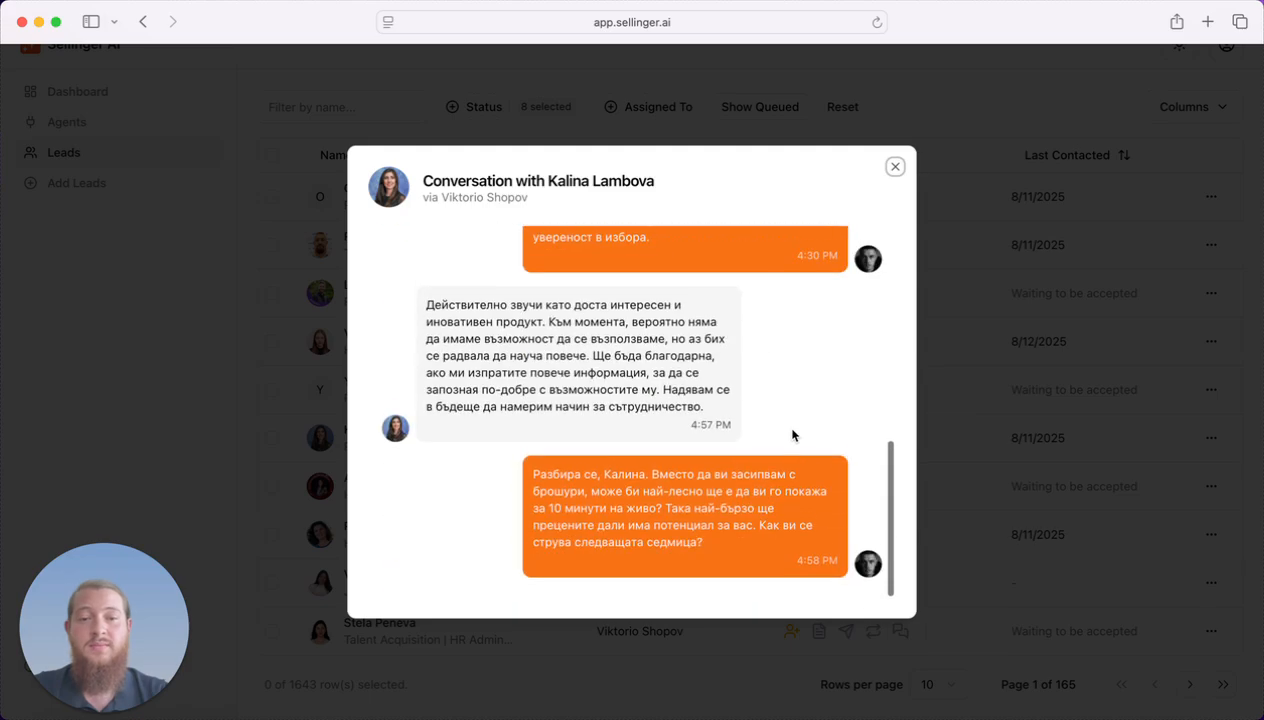
left_click(970, 436)
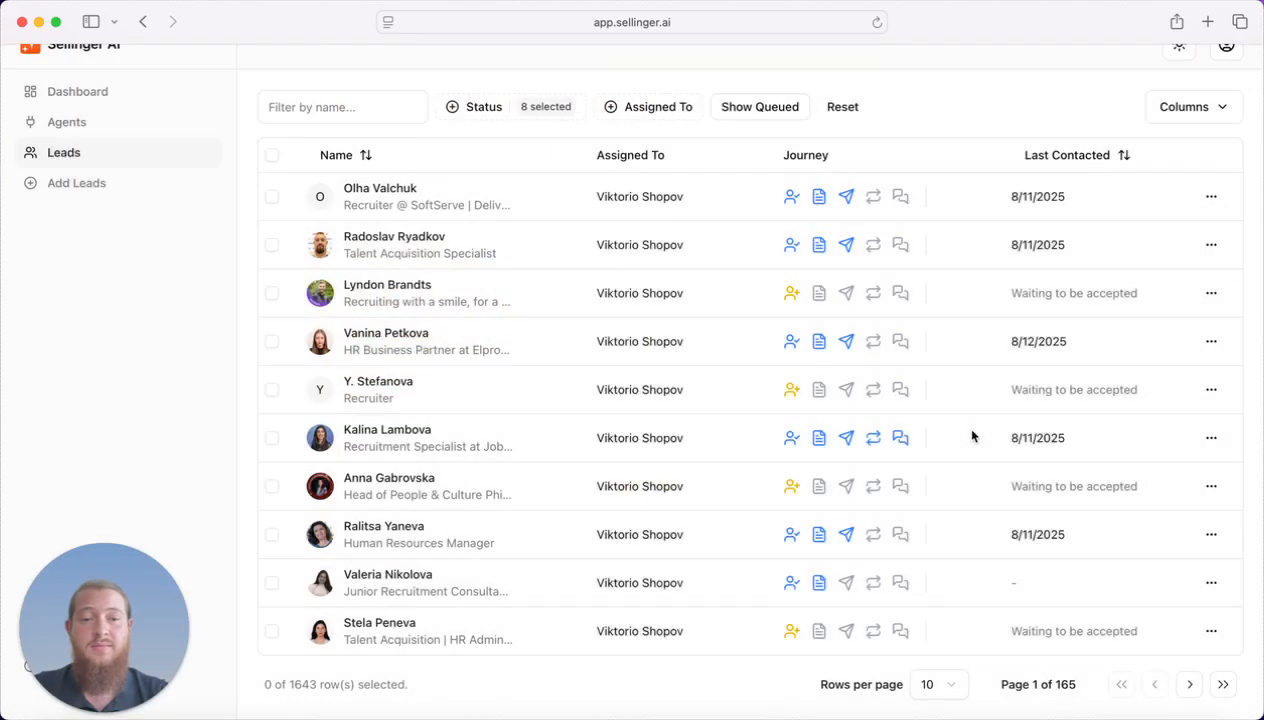
View the lead's LinkedIn profile from its row menu, close that tab, and return to the Dashboard.
left_click(1210, 438)
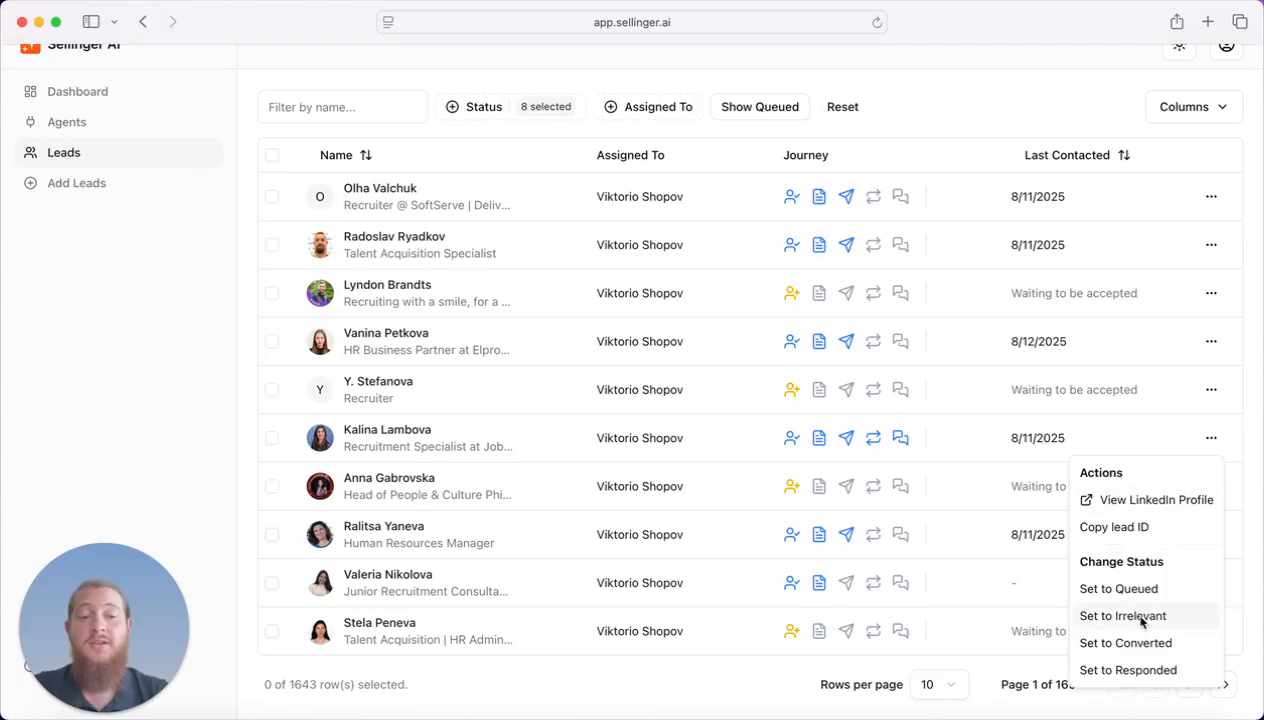
left_click(1117, 502)
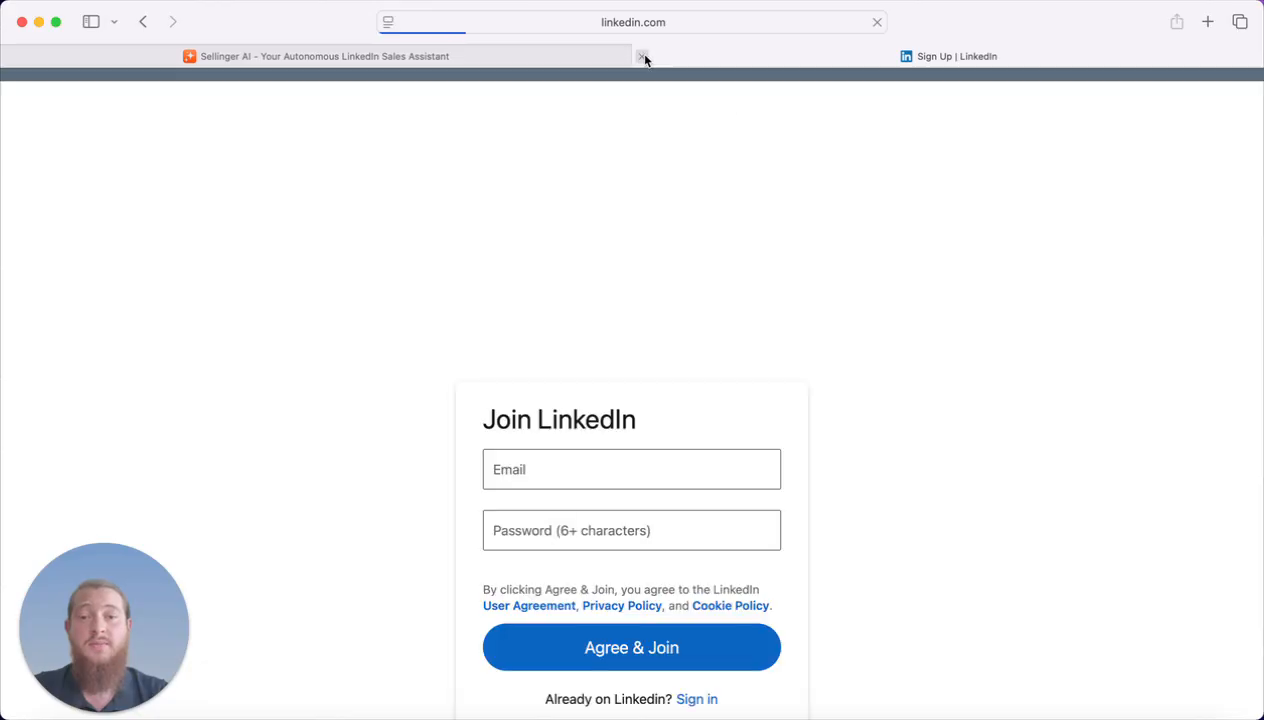
left_click(645, 57)
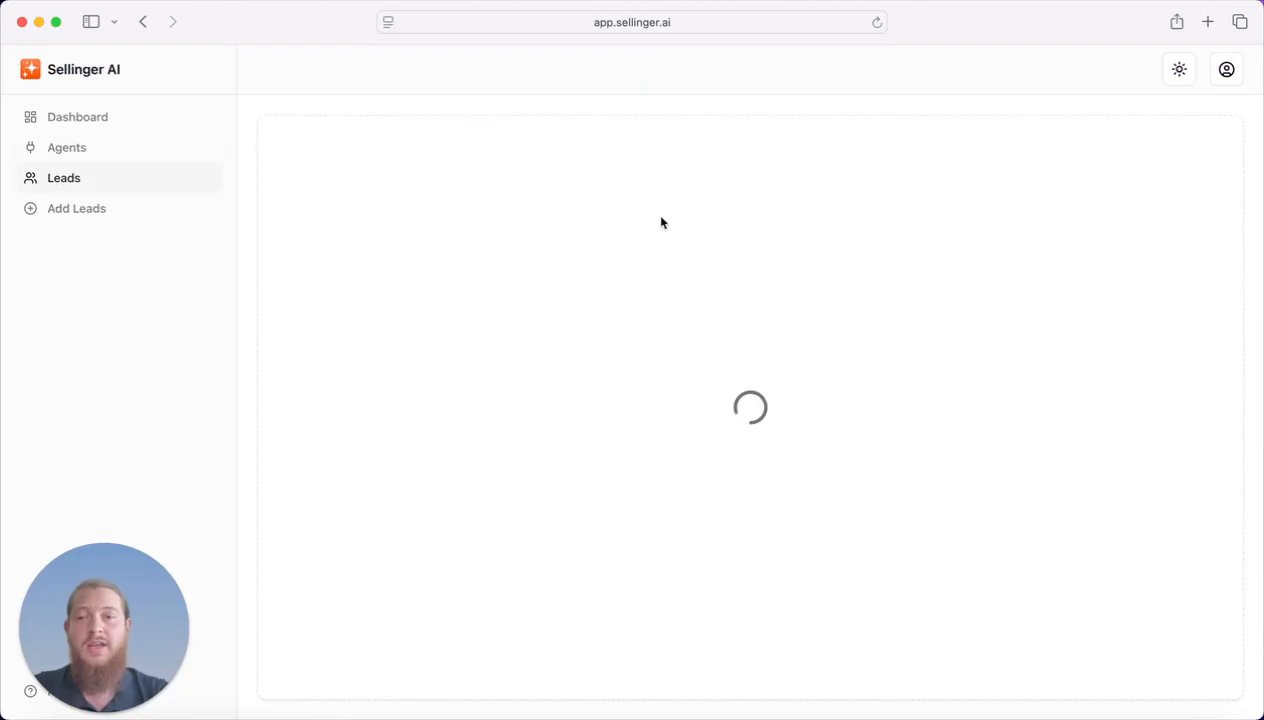
left_click(152, 124)
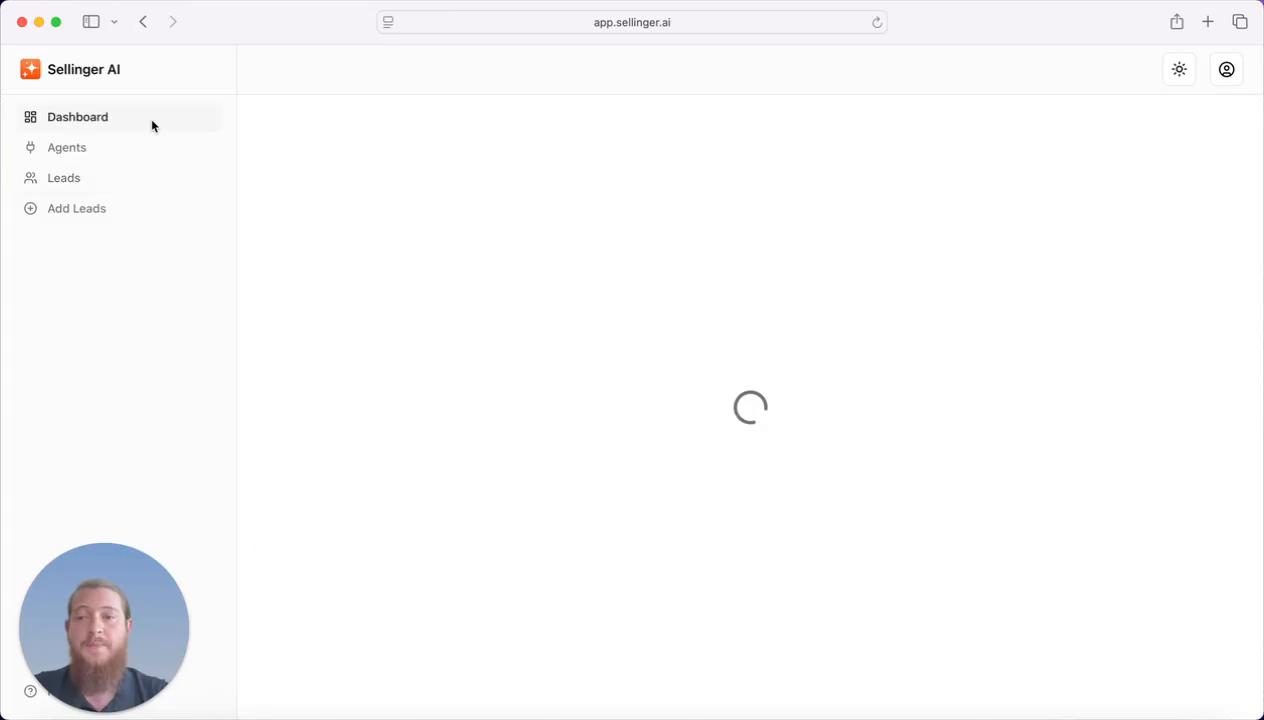